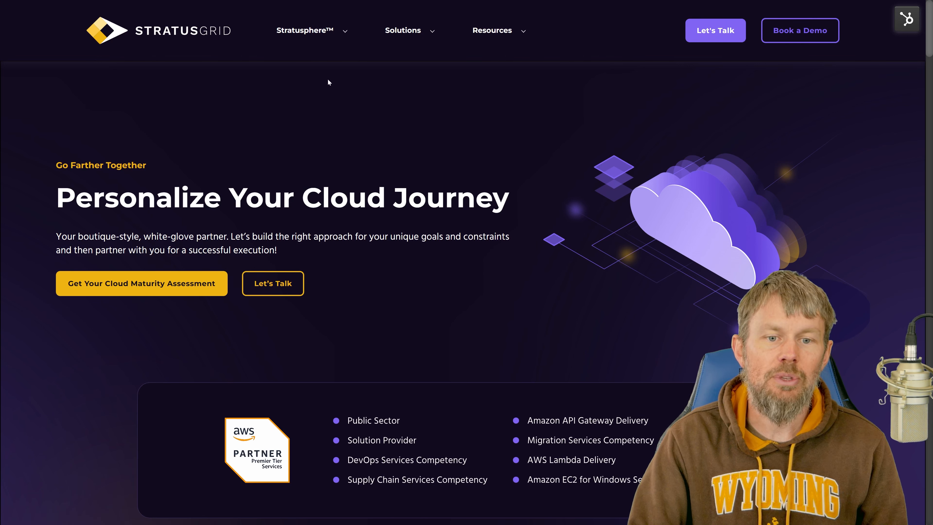
Step: View the Book a Demo page for Stratusphere FinOps and return to the StratusGrid homepage
mouse_move(312, 34)
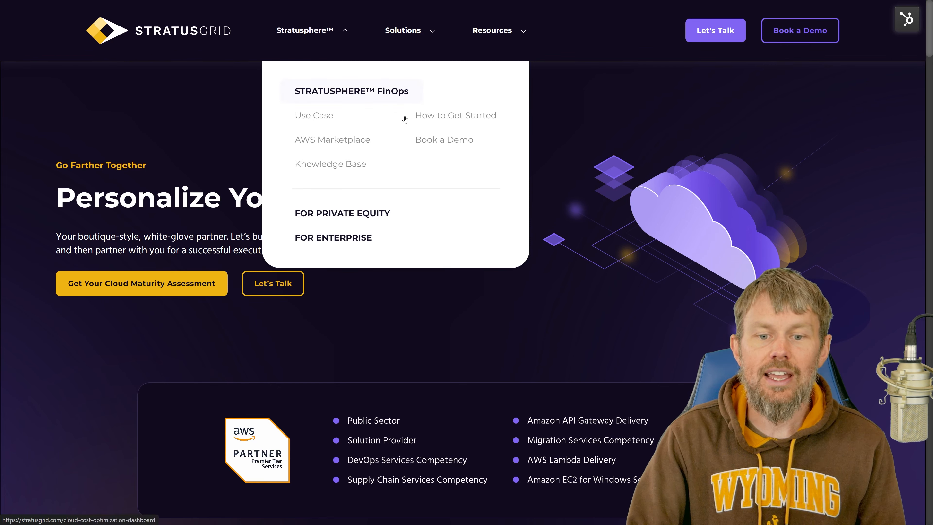
left_click(433, 146)
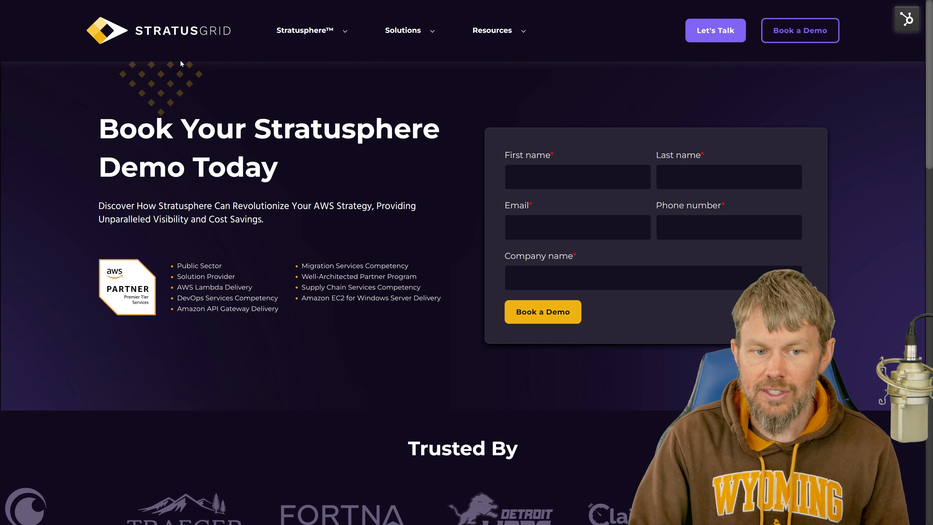
left_click(183, 41)
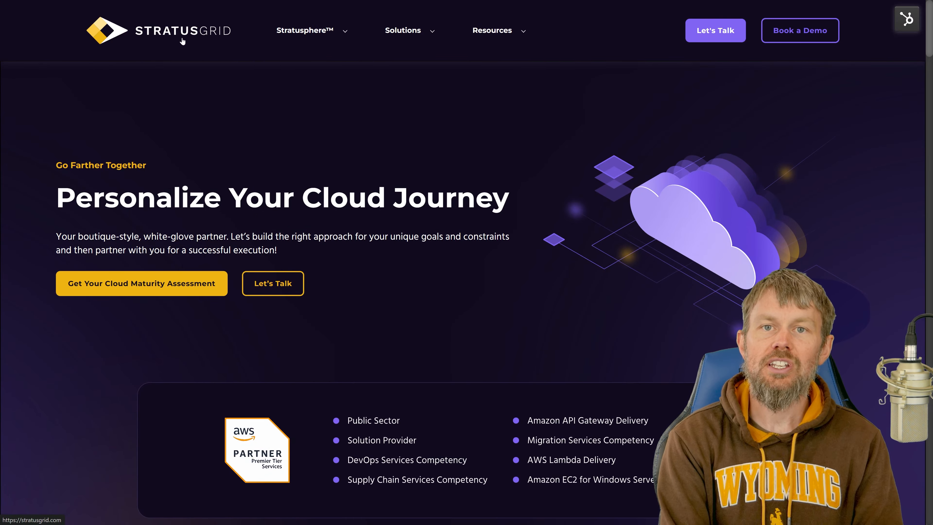
Step: Search Google for "whats new aws" in a new tab and open the "What's New at AWS – Cloud Innovation & News" result
key("ctrl+t")
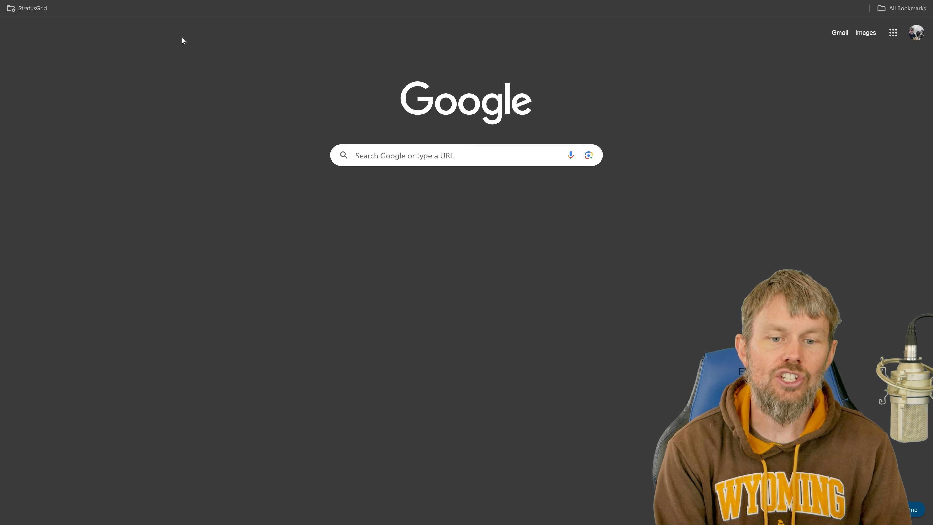
left_click(371, 145)
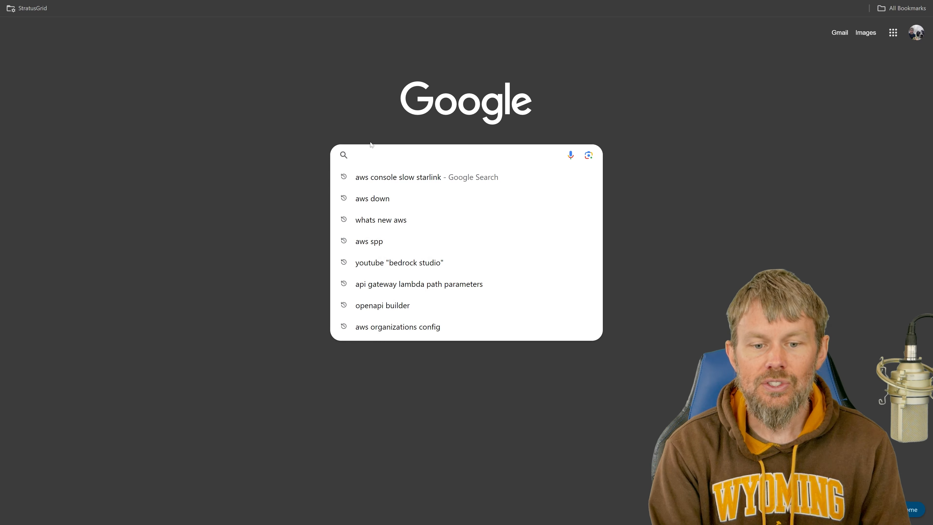
key("Down")
key("Down")
key("Down")
key("Return")
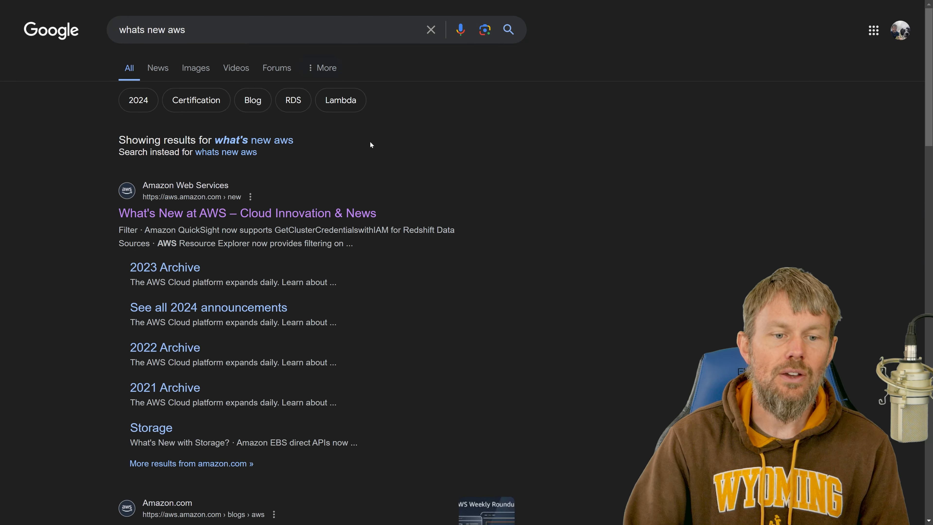
left_click(242, 215)
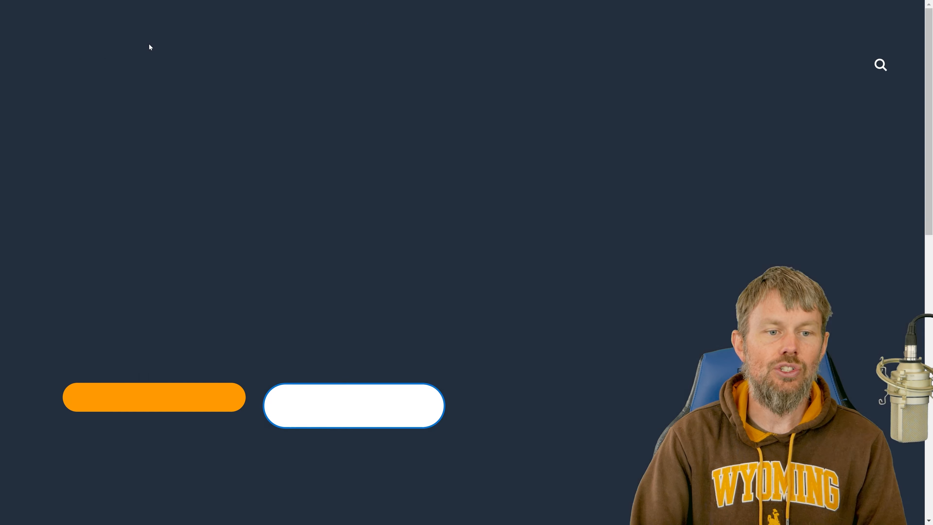
Step: Search the announcements in the What's New Feed for "ipv6"
scroll(207, 124, "down", 10)
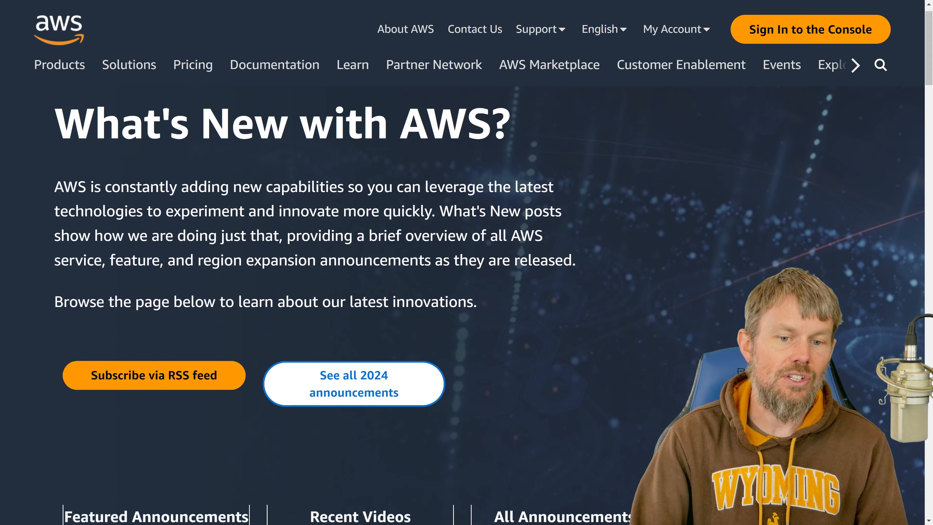
scroll(207, 124, "down", 15)
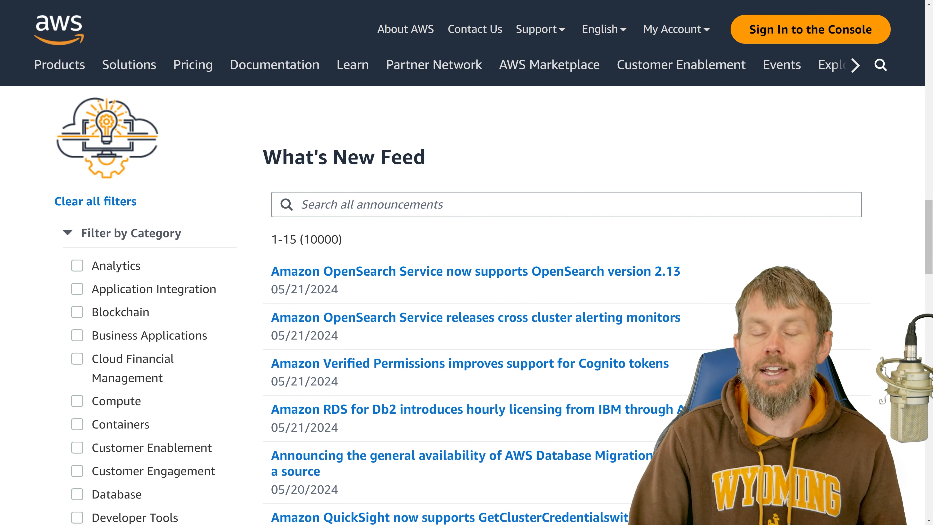
left_click(317, 193)
type("ipv6")
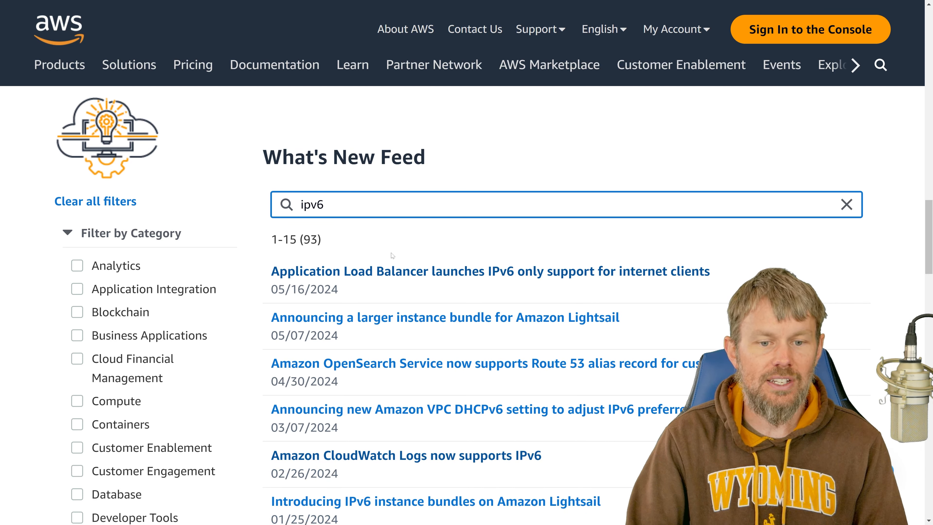
Step: Open and read the announcement "Application Load Balancer launches IPv6 only support for internet clients", first checking its date in the feed
key("alt+Tab")
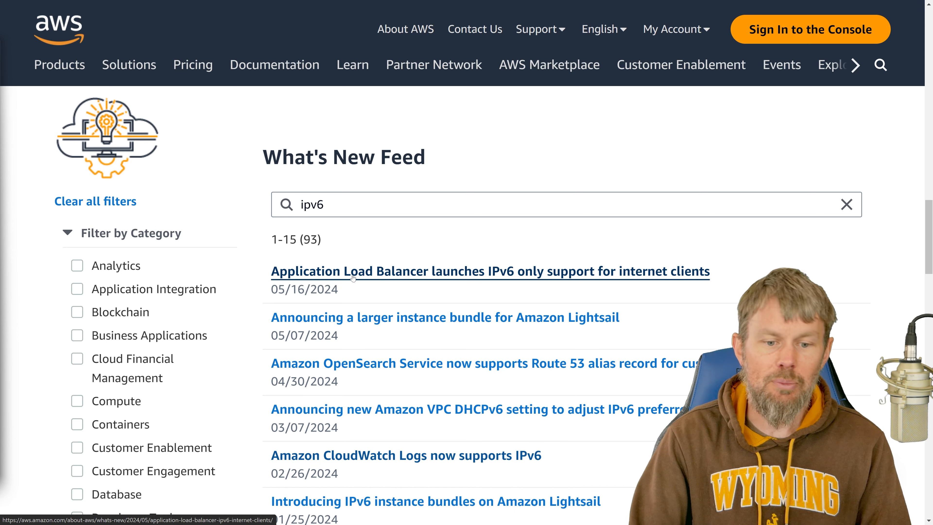
left_click_drag(278, 290, 339, 290)
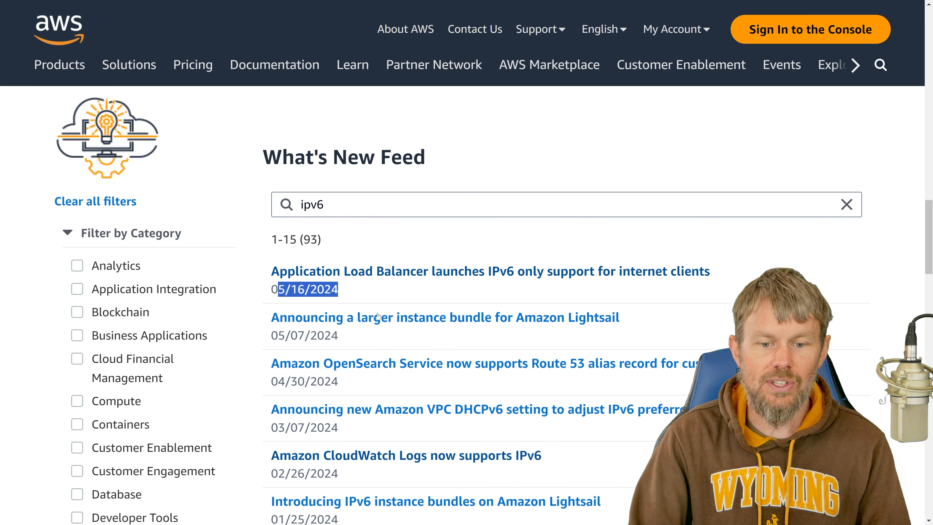
left_click(455, 292)
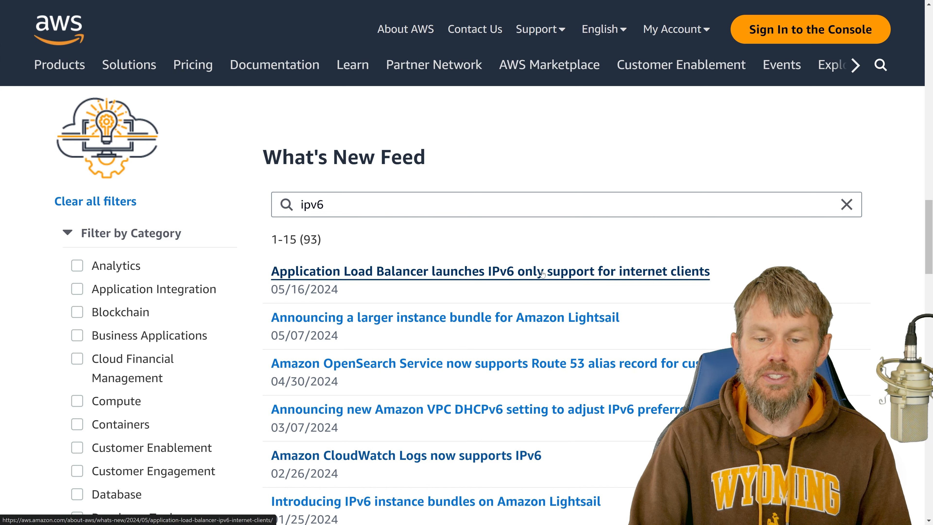
left_click(543, 273)
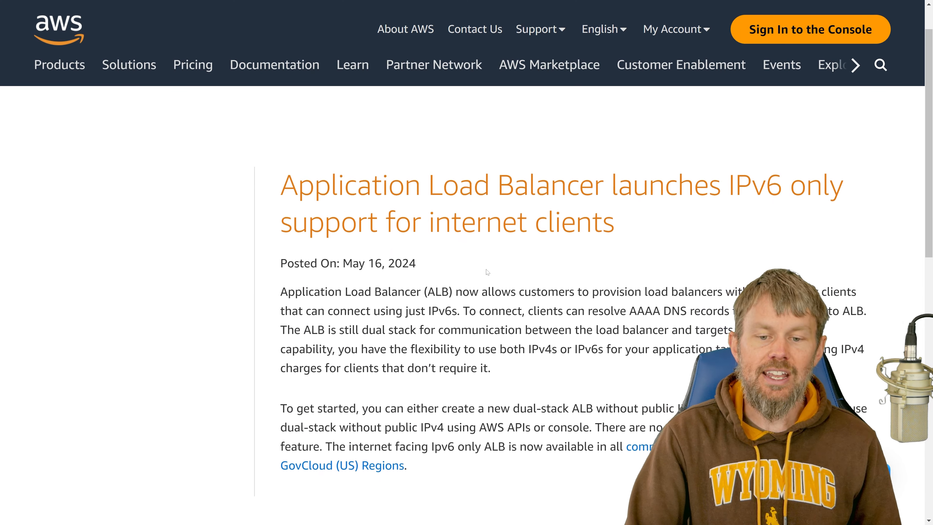
scroll(477, 282, "down", 3)
scroll(477, 282, "up", 1)
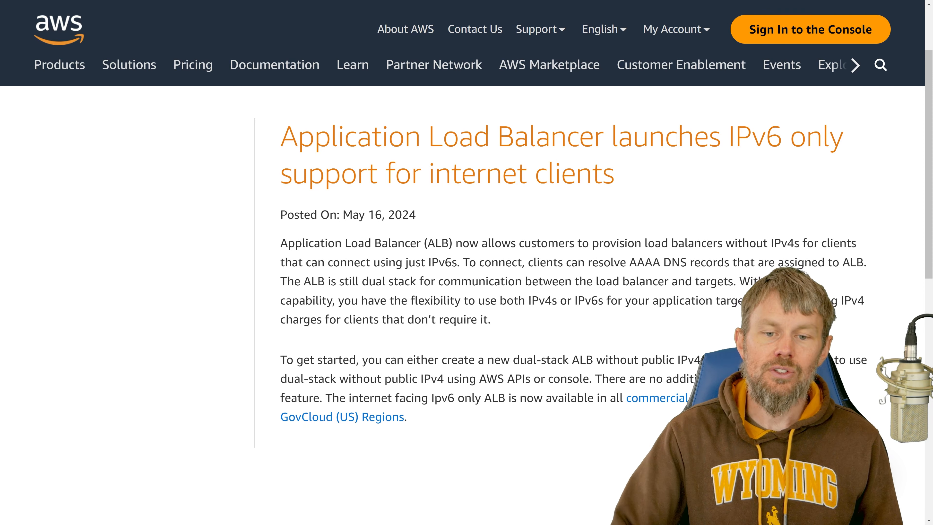
scroll(466, 283, "down", 1)
scroll(466, 283, "up", 1)
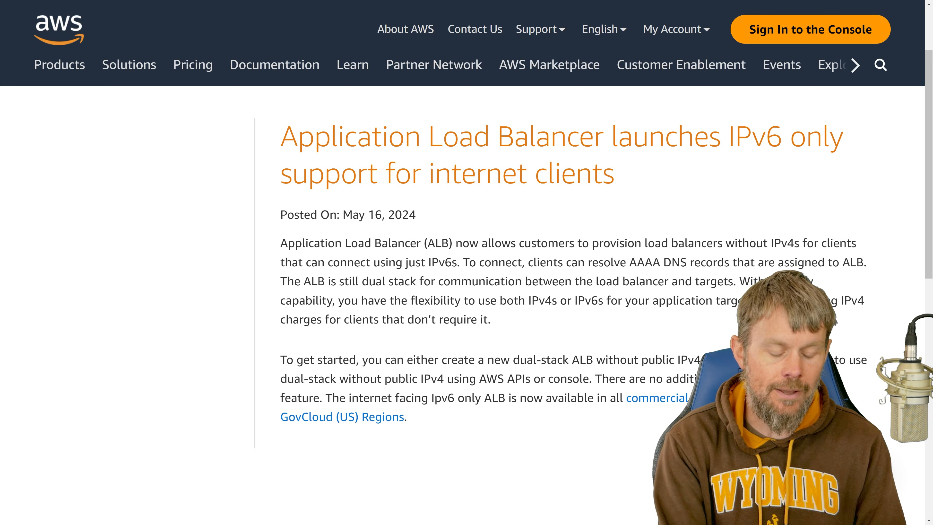
key("ctrl+t")
type("ipv")
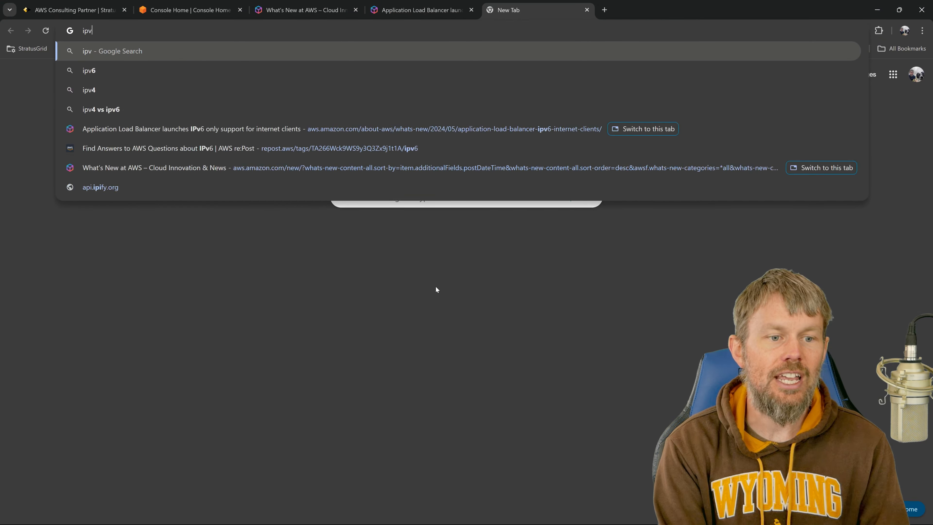
type("6.apify")
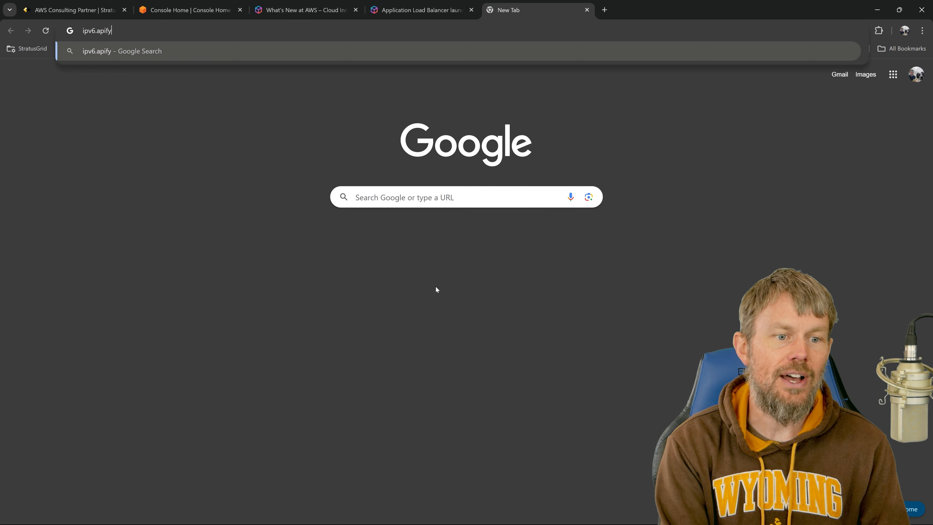
type(".org")
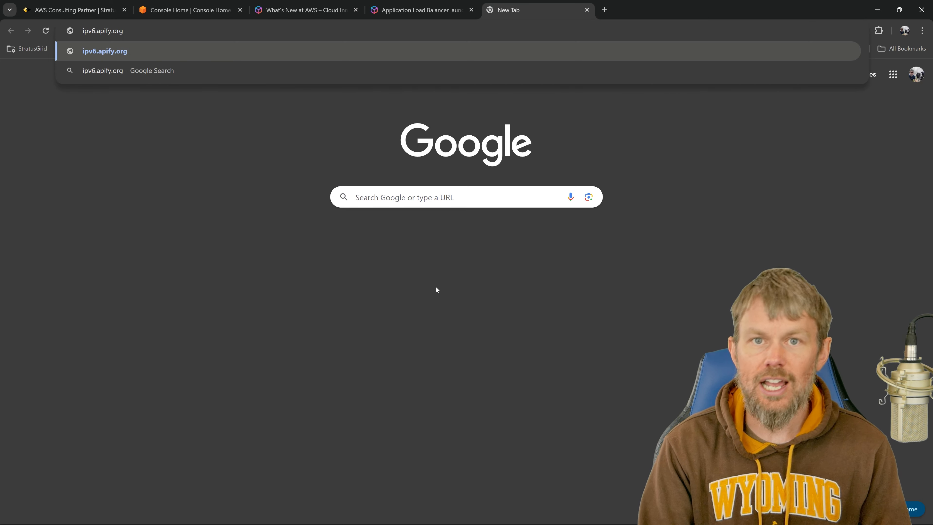
key("ctrl+w")
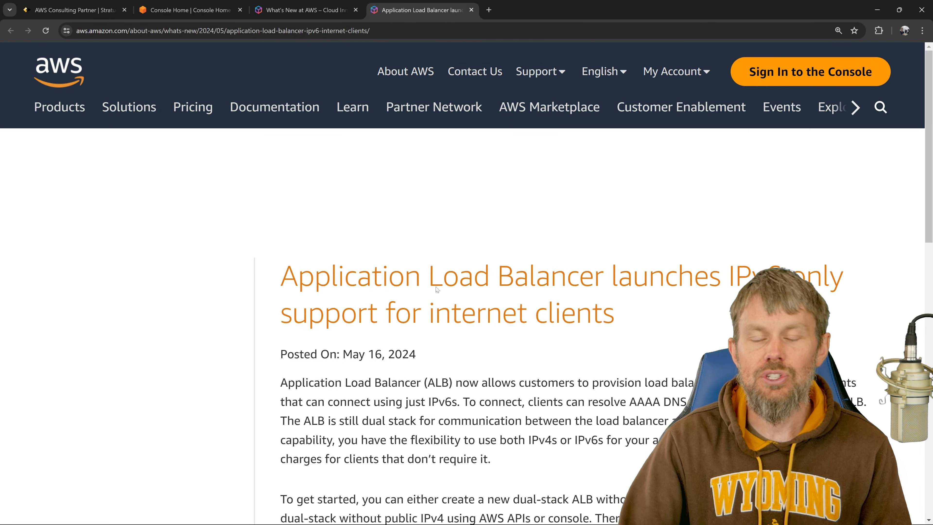
Step: Search Google for "ipv6 apify" in a new tab
key("ctrl+t")
type("ip")
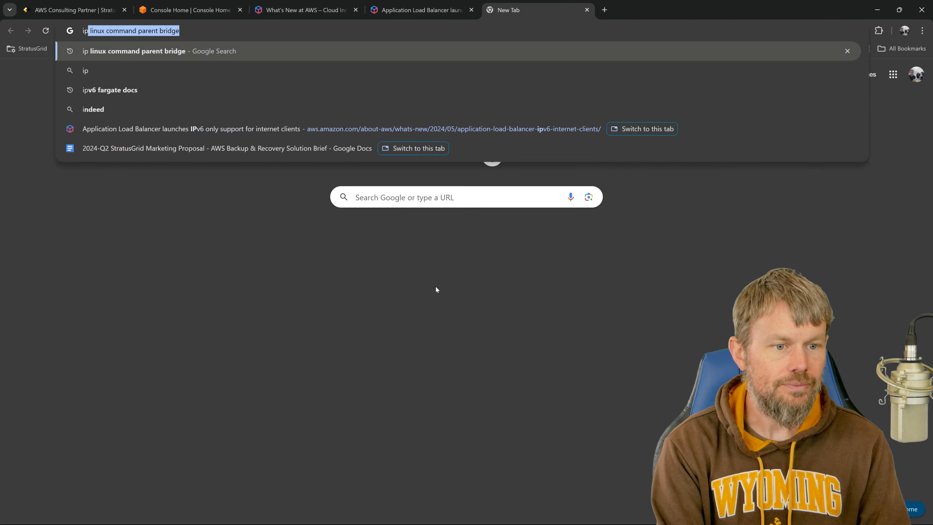
type("v6 apify")
key("Return")
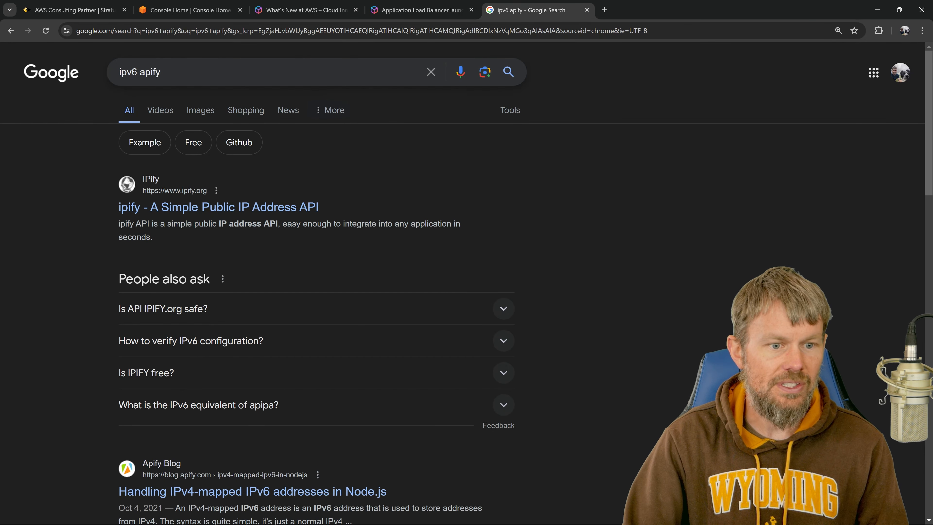
Step: Change the Google search to "ipv6 apifiy", look through the results and close the search tab
left_click(162, 72)
key("BackSpace")
type("iy")
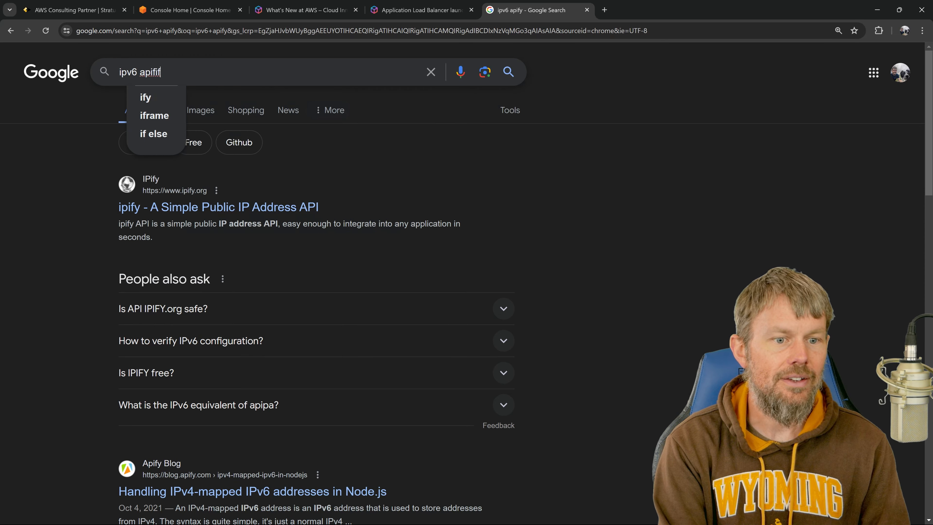
key("Return")
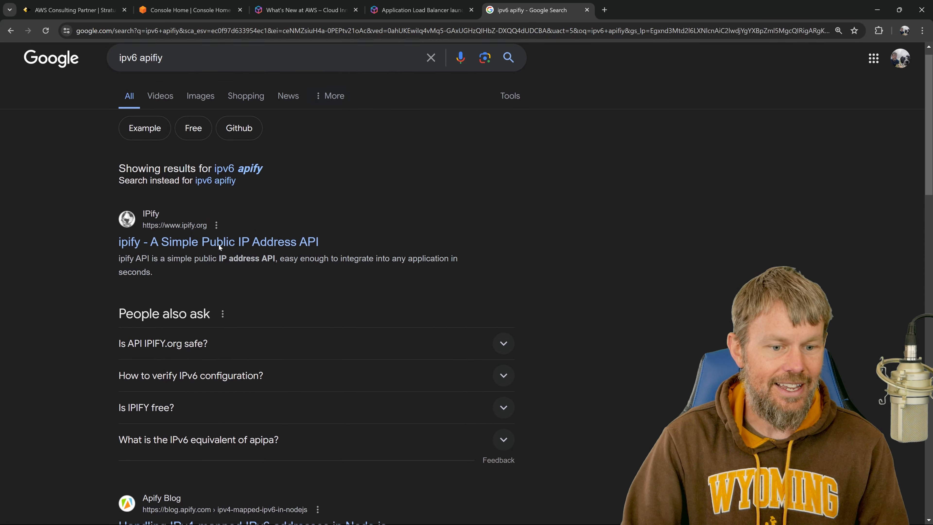
scroll(218, 244, "down", 1)
scroll(204, 225, "down", 4)
scroll(150, 258, "up", 5)
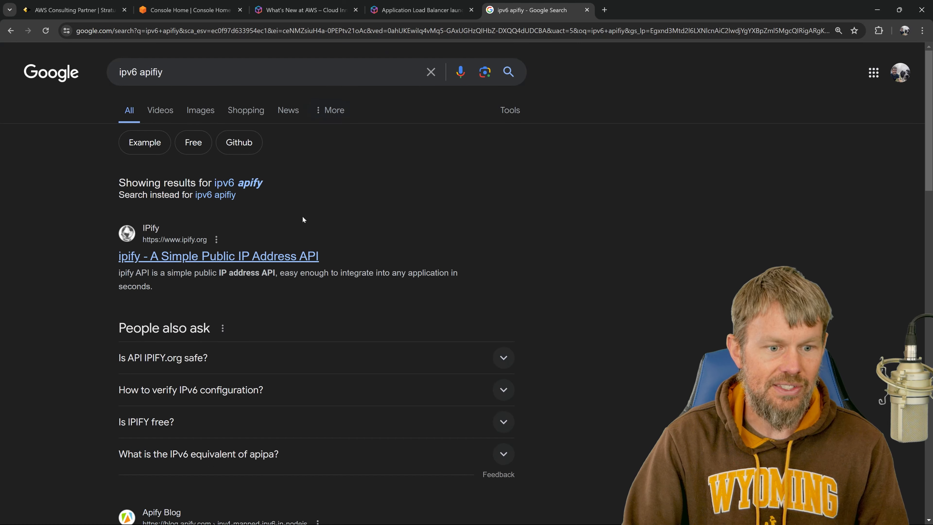
key("ctrl+w")
Step: Examine the announcement's description of IPv4 and IPv6 targets, briefly highlighting the passage about the flexibility to use both
scroll(378, 225, "down", 3)
scroll(379, 226, "up", 1)
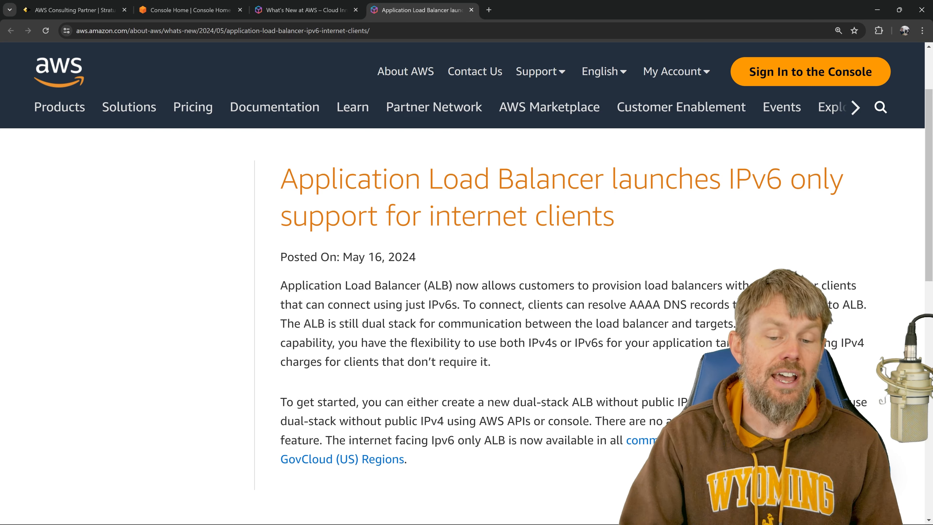
scroll(467, 294, "down", 3)
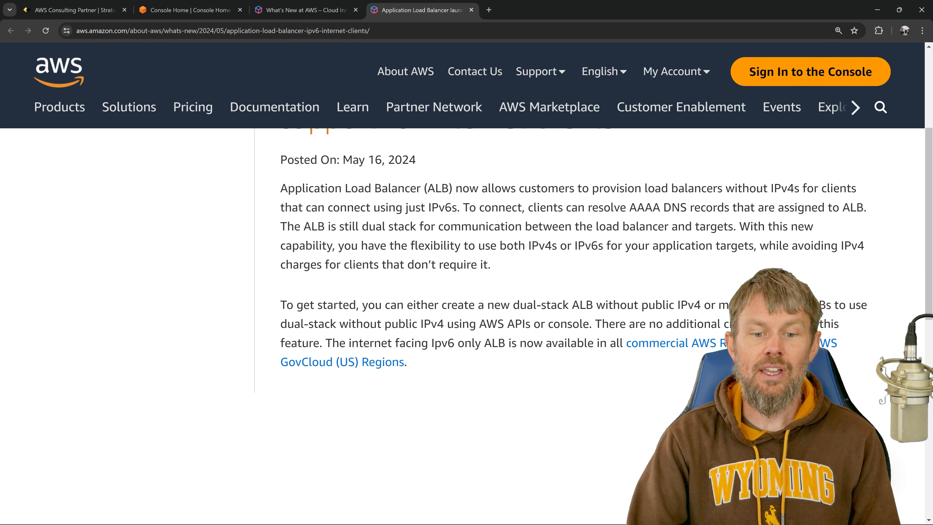
left_click_drag(401, 245, 618, 245)
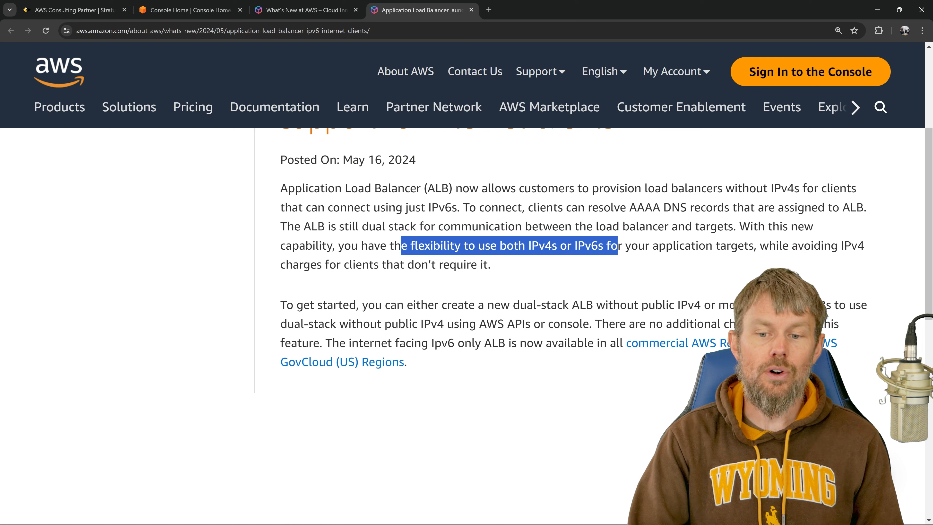
left_click(620, 260)
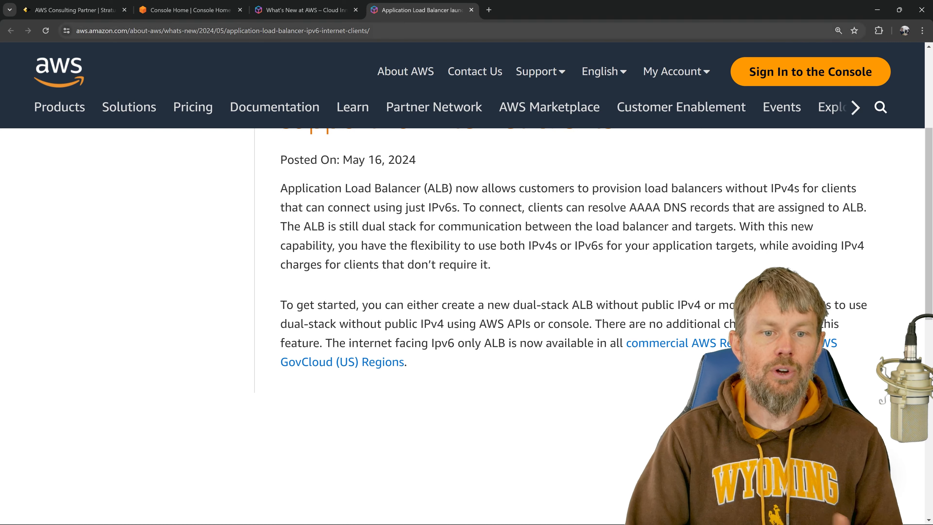
Step: Switch to the AWS console tab in full screen, search the services for "vpc" and open the VPC dashboard
left_click(175, 18)
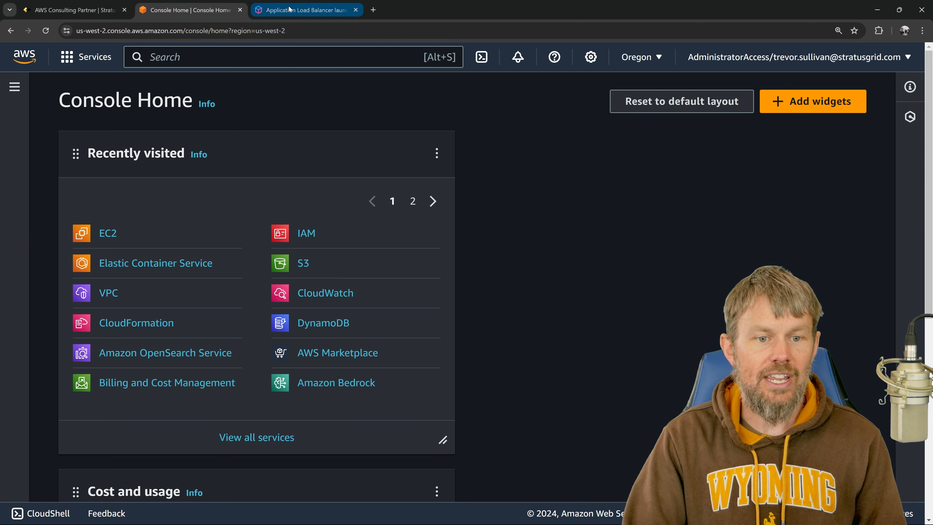
key("F11")
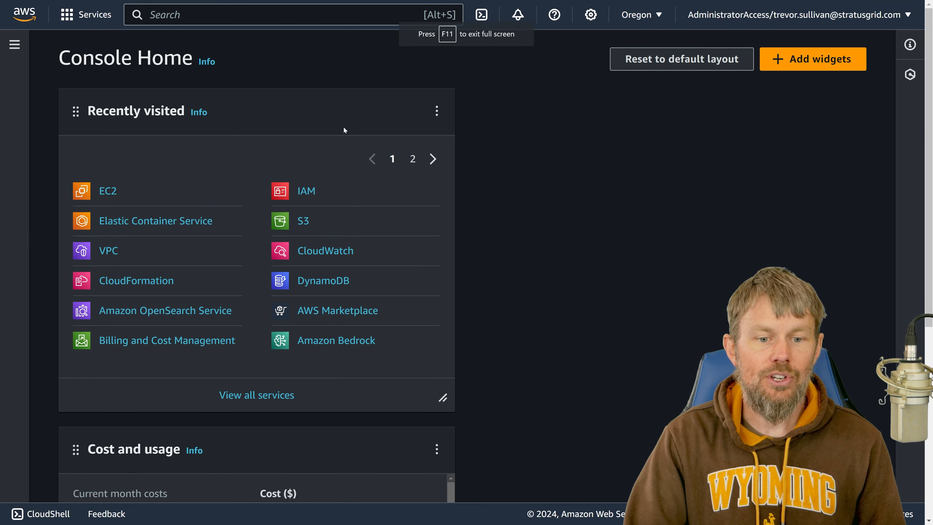
scroll(347, 138, "up", 1)
scroll(339, 138, "down", 1)
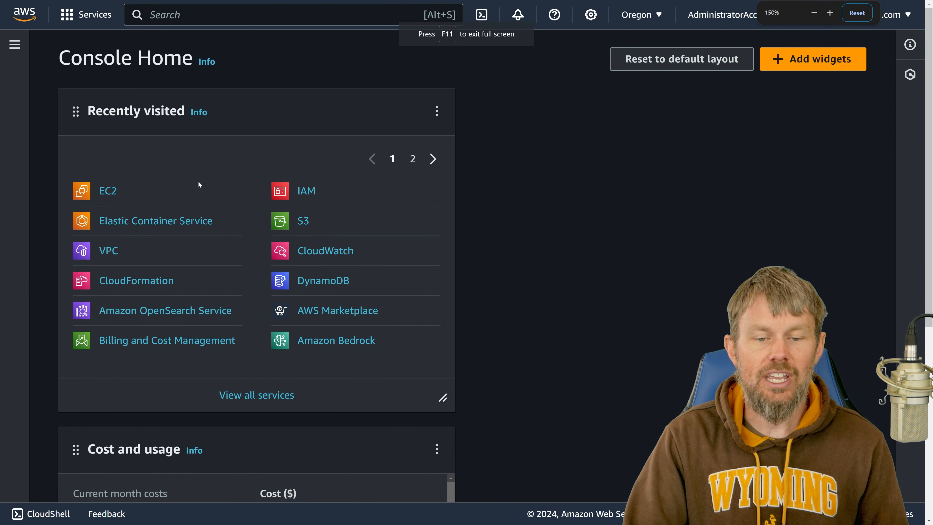
key("alt+s")
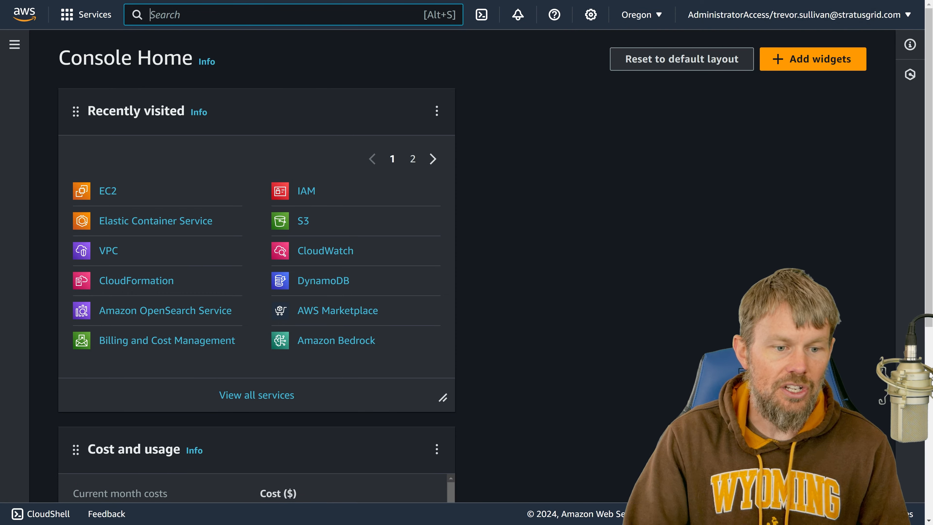
type("vpc")
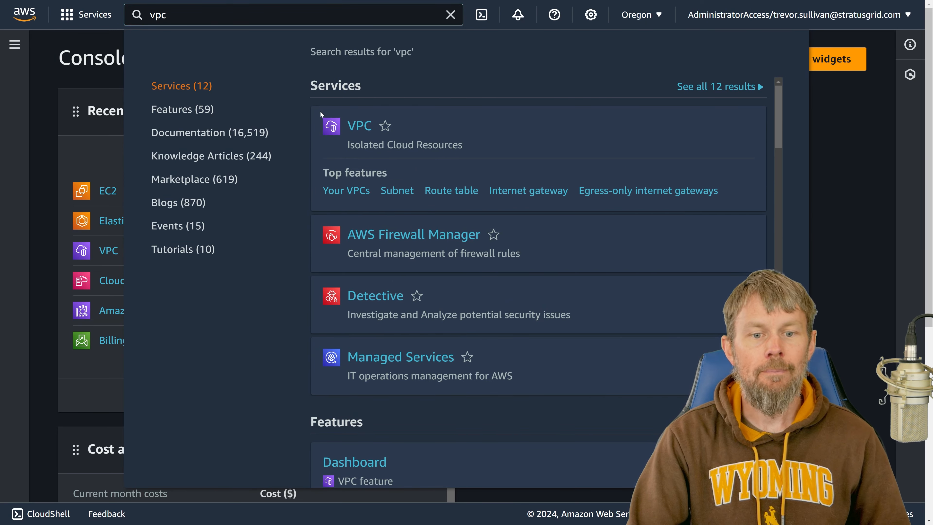
left_click(350, 128)
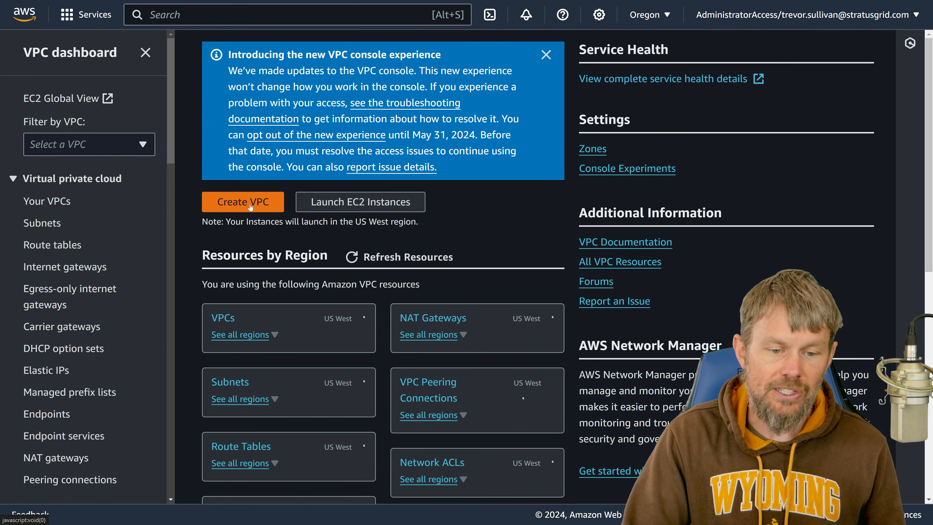
Step: Switch the region to N. California and choose an Amazon-provided IPv6 CIDR block for the new VPC
left_click(220, 60)
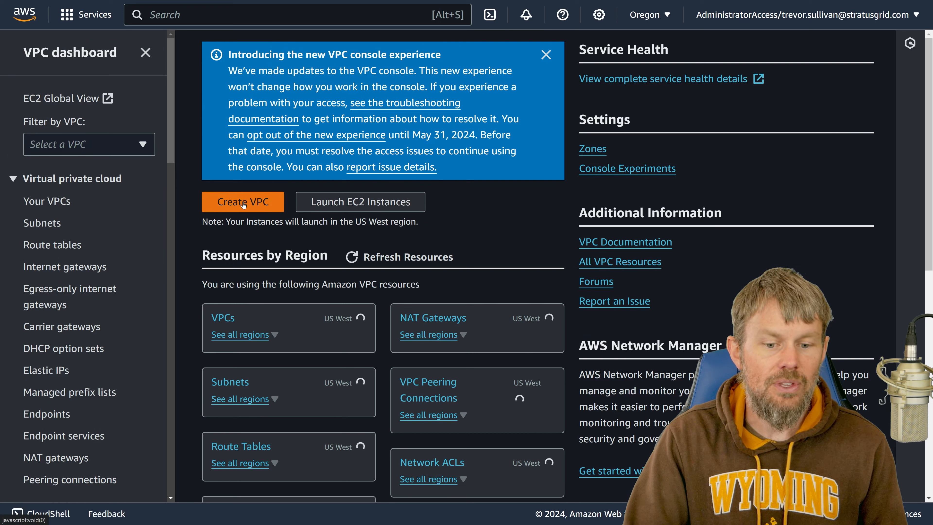
left_click(648, 15)
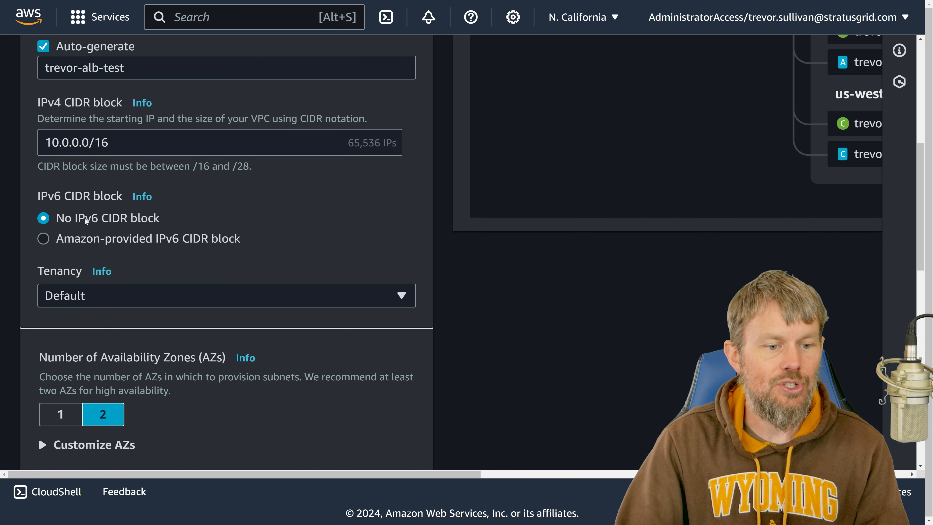
left_click(85, 238)
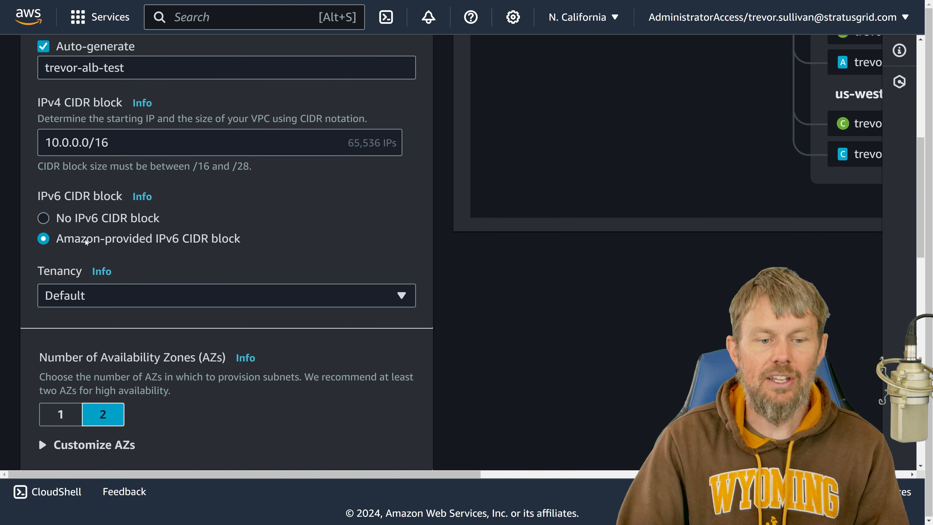
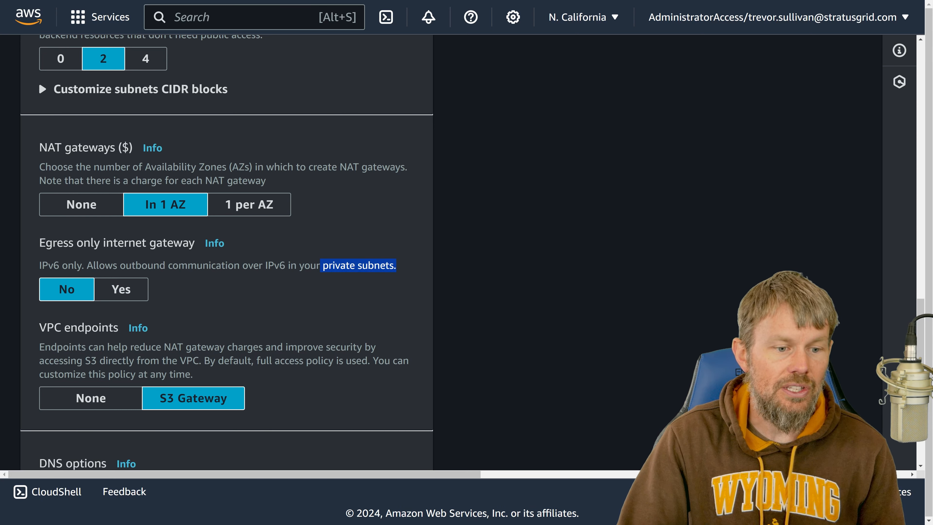
Step: Set the VPC endpoints to None, expand the additional tags section and create the VPC
left_click_drag(39, 242, 194, 243)
left_click(182, 254)
scroll(182, 253, "down", 3)
left_click(90, 300)
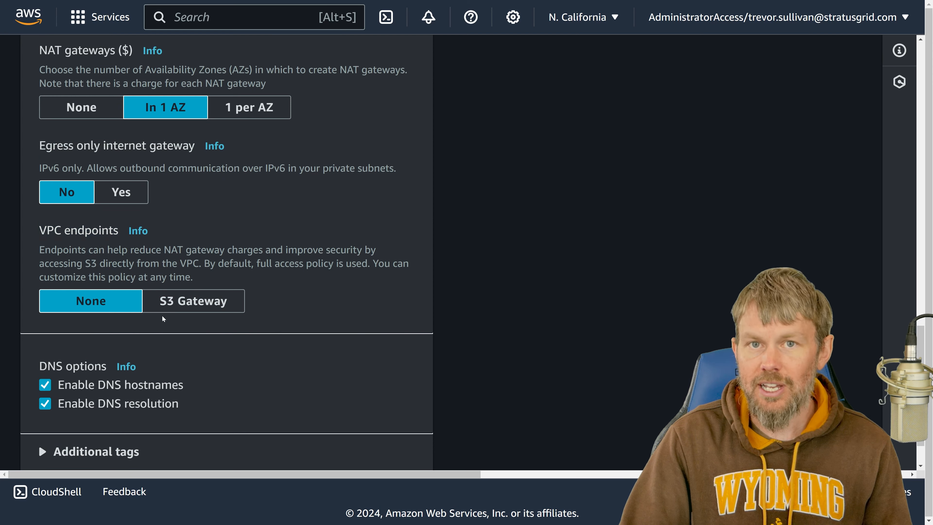
scroll(162, 314, "down", 2)
left_click(40, 389)
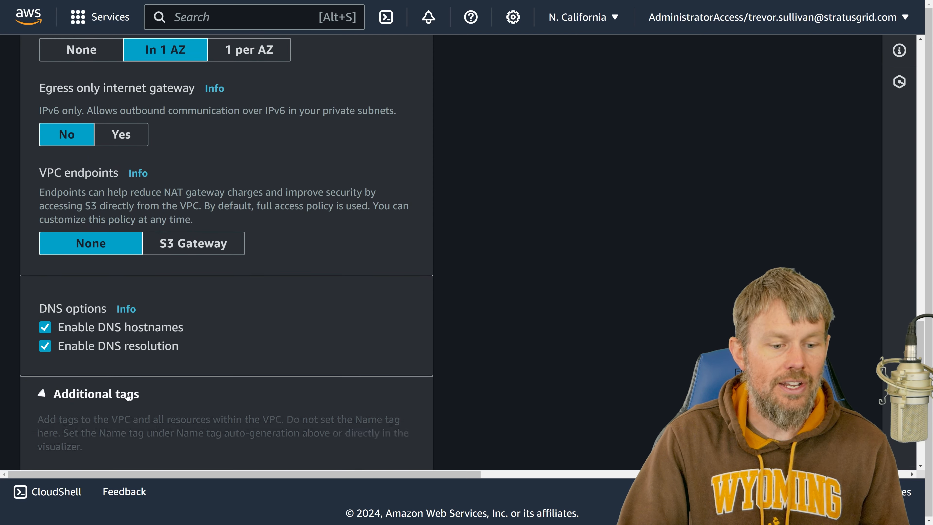
scroll(40, 389, "down", 3)
left_click(91, 369)
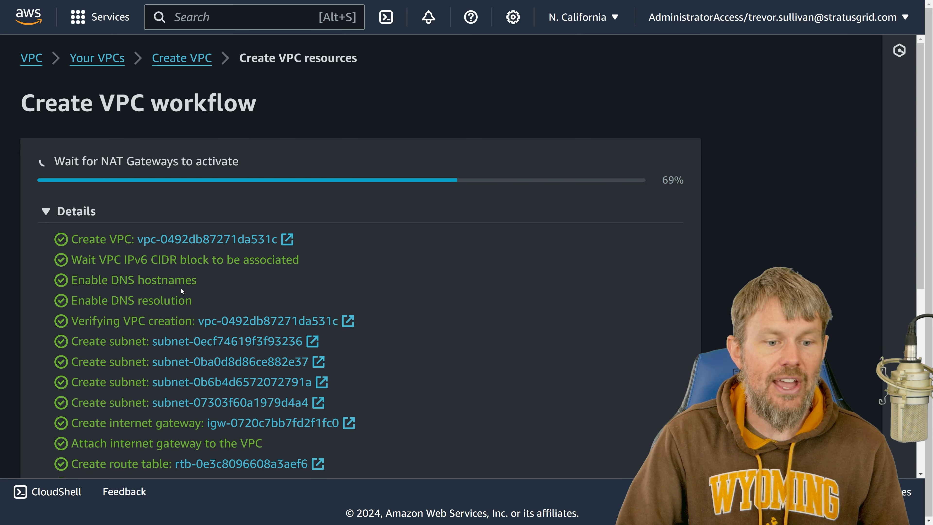
Step: Look through the VPC creation workflow's progress and open the Subnets list from the VPC dashboard
scroll(353, 257, "down", 5)
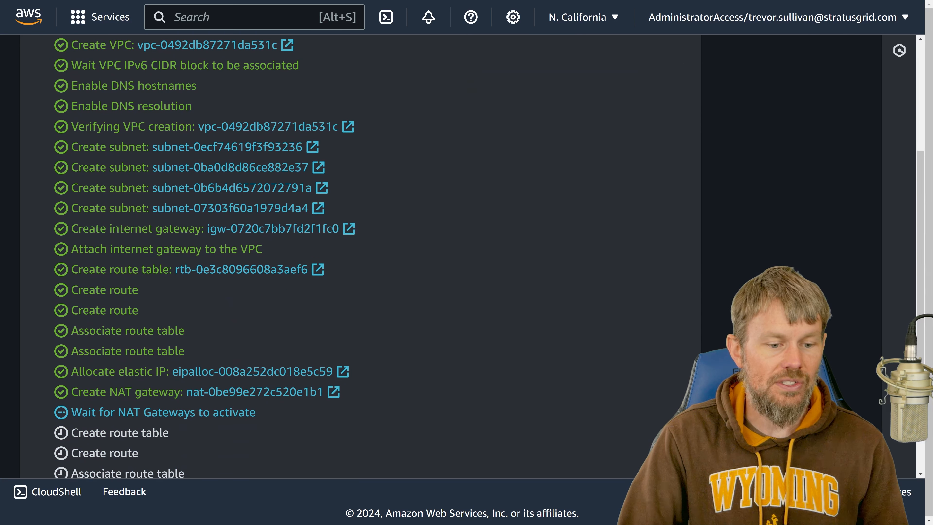
scroll(352, 257, "up", 10)
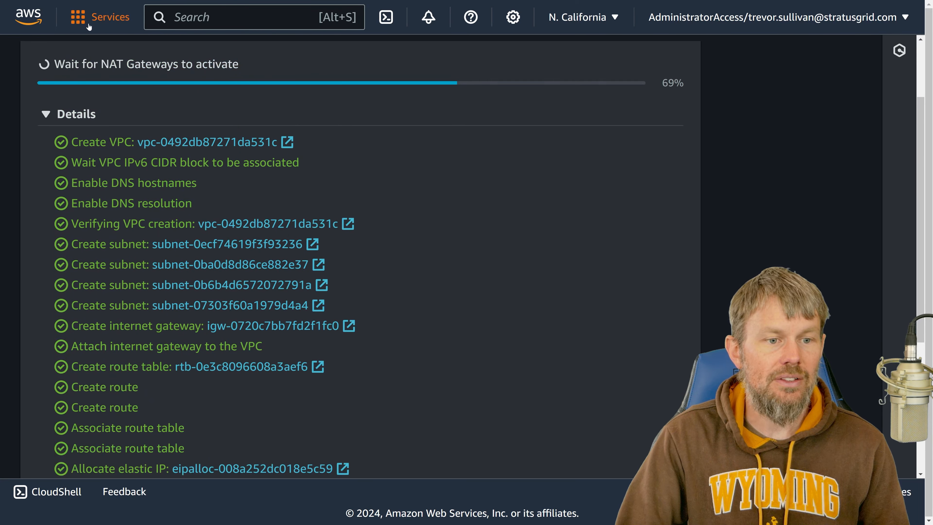
left_click(100, 17)
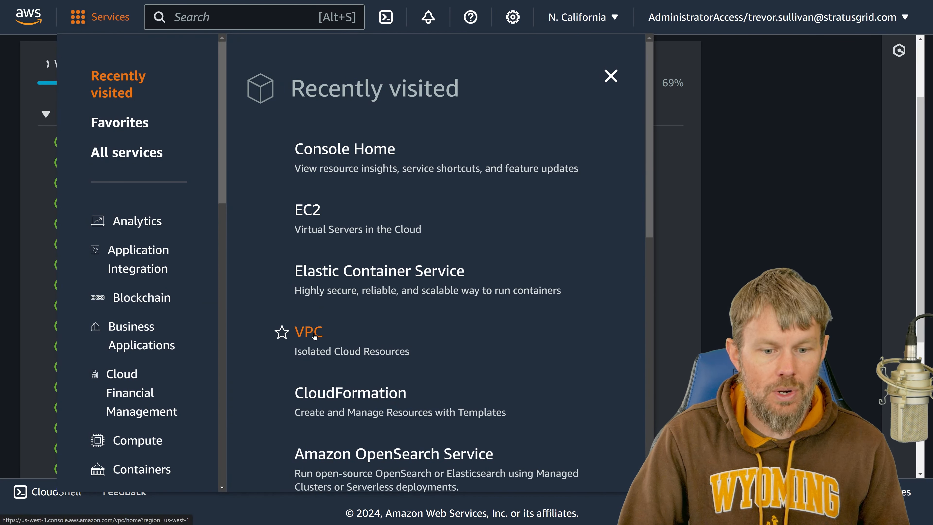
left_click(714, 279)
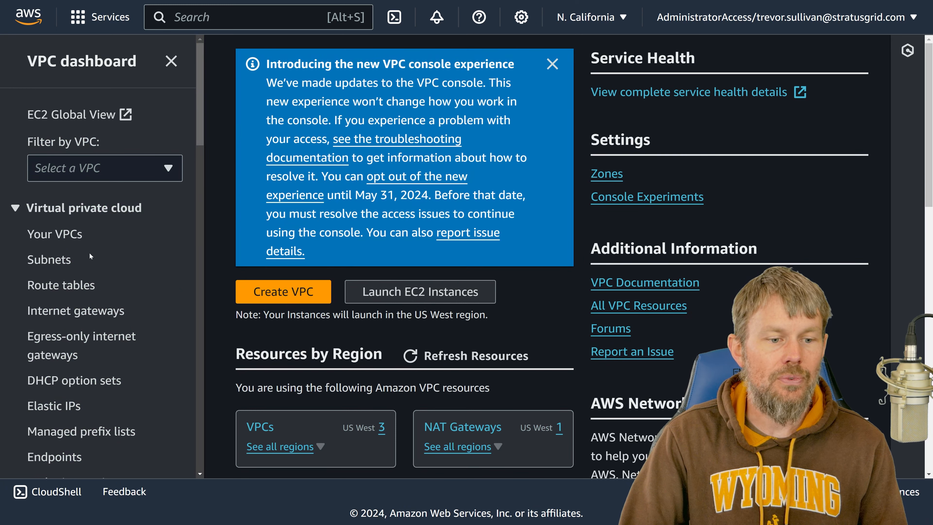
left_click(53, 263)
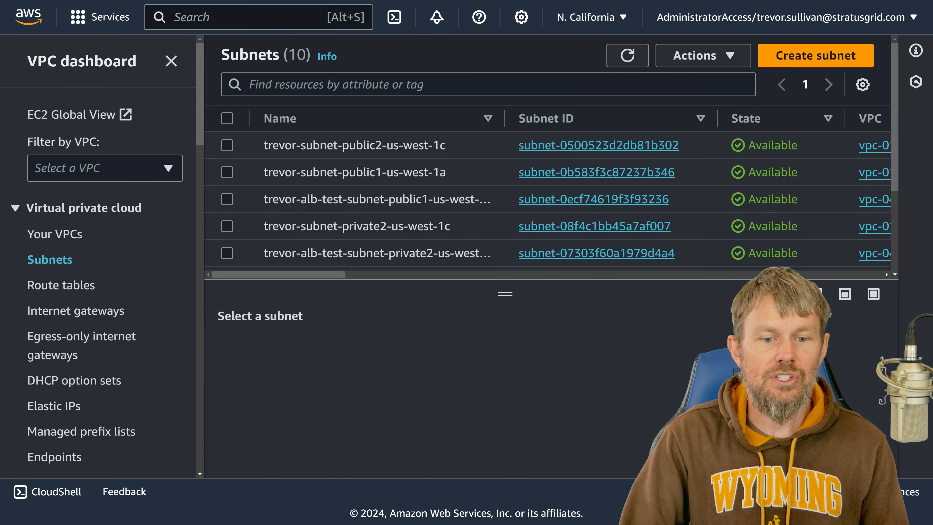
Step: Filter the subnets by VPC vpc-0492db87271da531c, make more room for the list and sort it by name
left_click(279, 84)
scroll(287, 225, "down", 10)
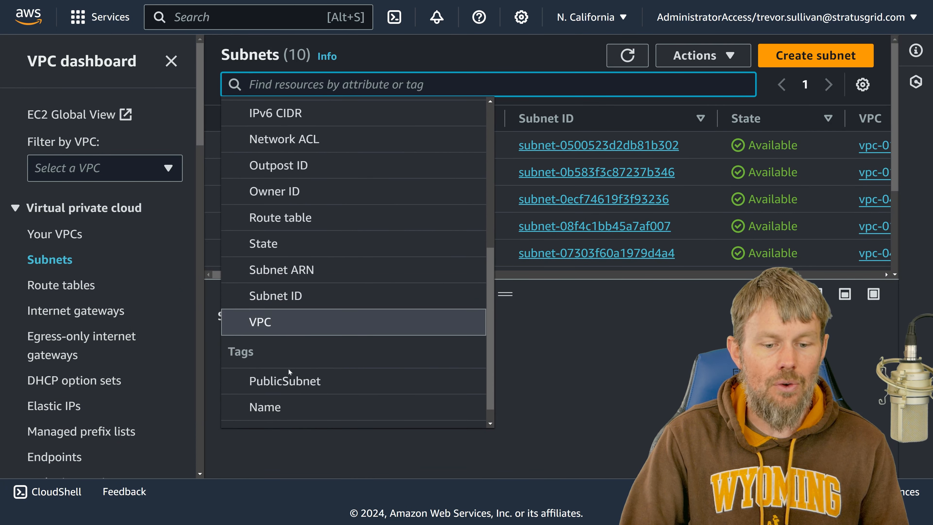
left_click(277, 301)
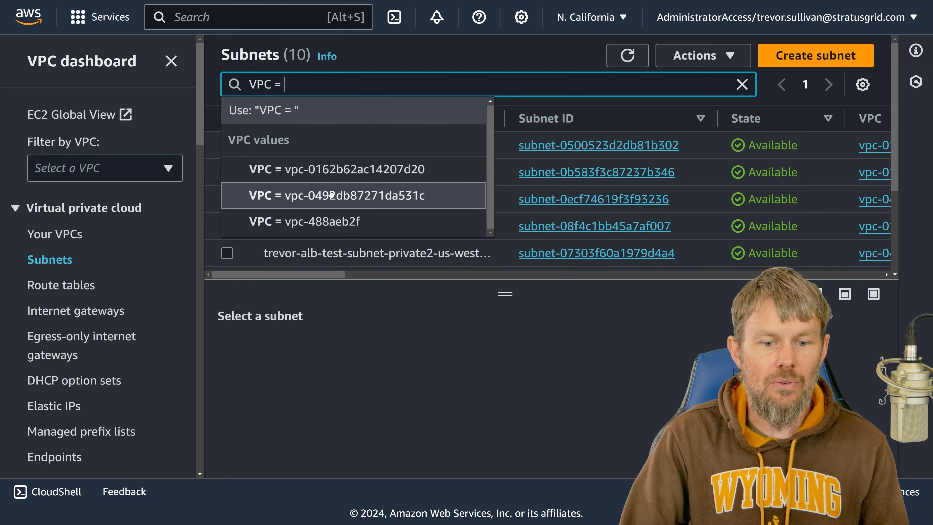
left_click(315, 196)
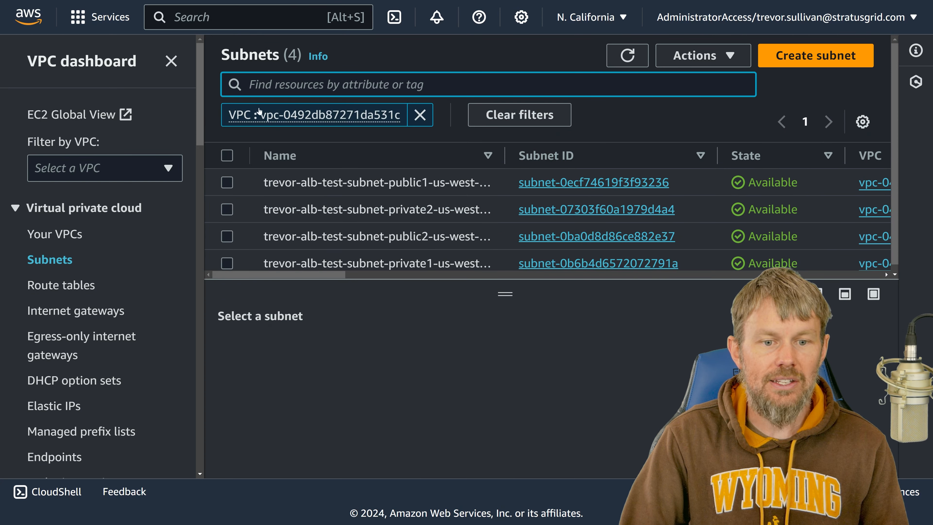
left_click(171, 61)
left_click_drag(423, 290, 420, 440)
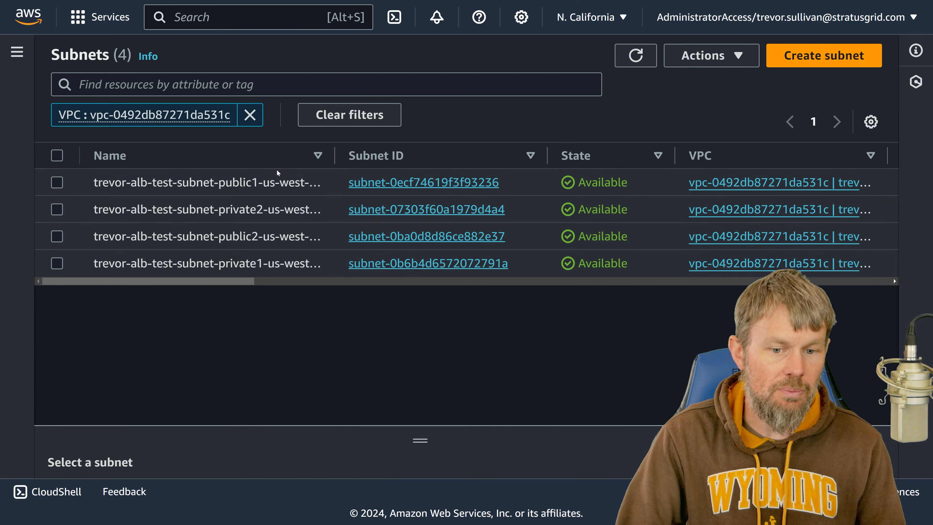
left_click(293, 158)
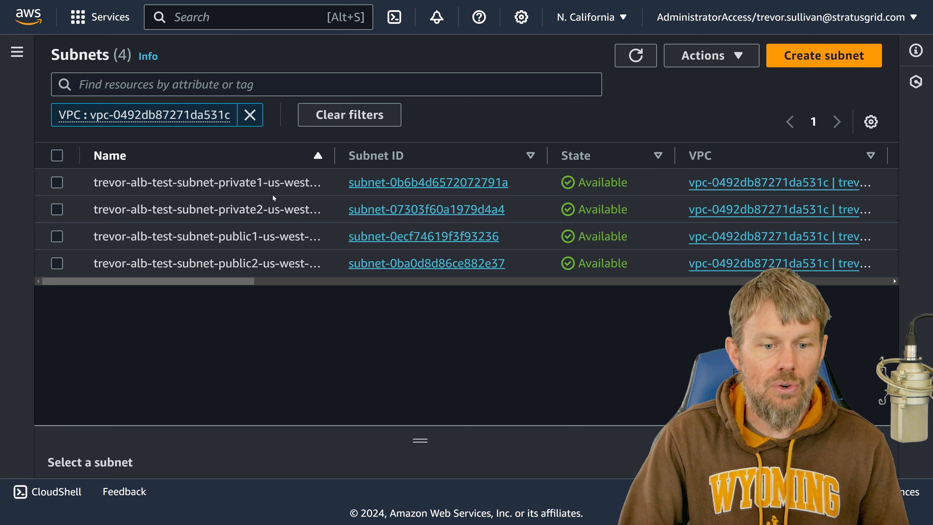
Step: Enable auto-assign IPv6 address for the private1 subnet in us-west-1a and save its settings
left_click(286, 183)
left_click_drag(389, 439, 389, 291)
left_click(707, 65)
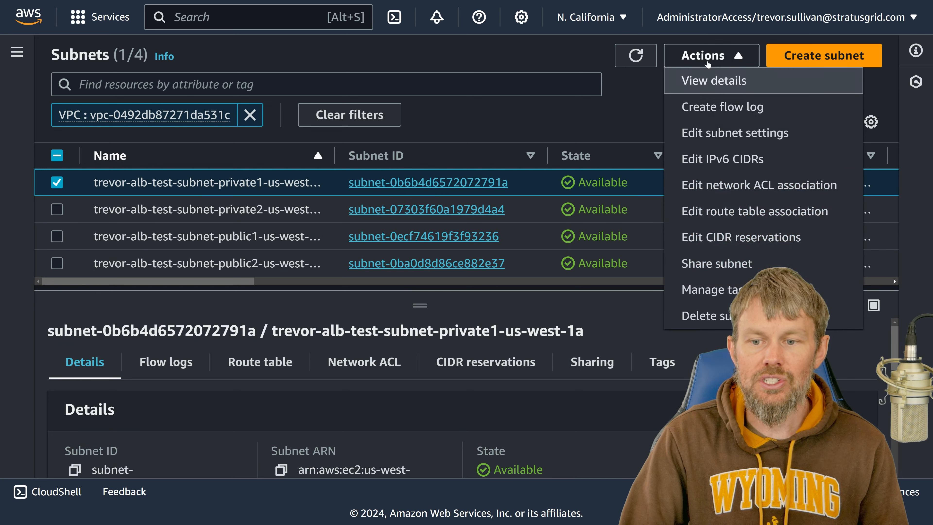
left_click(713, 141)
scroll(176, 251, "down", 3)
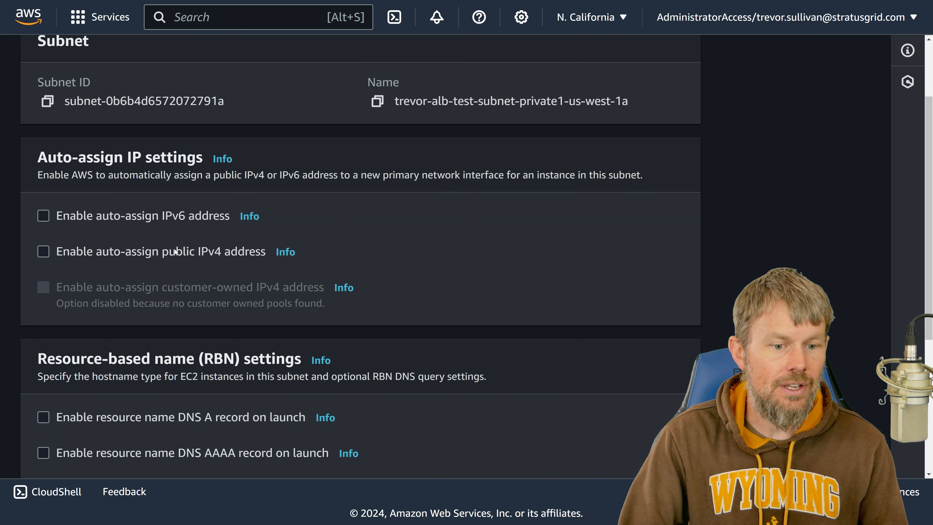
left_click(103, 217)
scroll(214, 272, "down", 3)
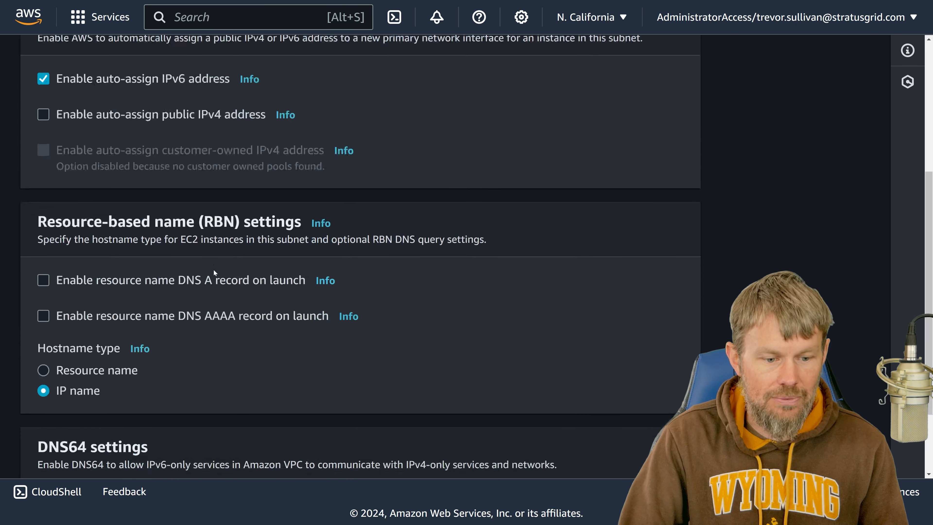
scroll(214, 272, "down", 3)
left_click(661, 453)
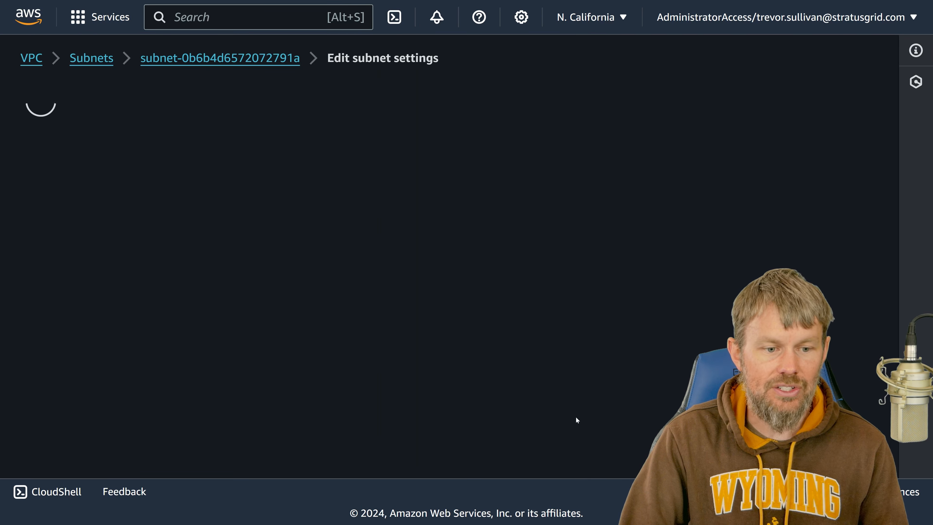
Step: Enable auto-assign IPv6 address for the private2 subnet in us-west-1c and save its settings
left_click(316, 259)
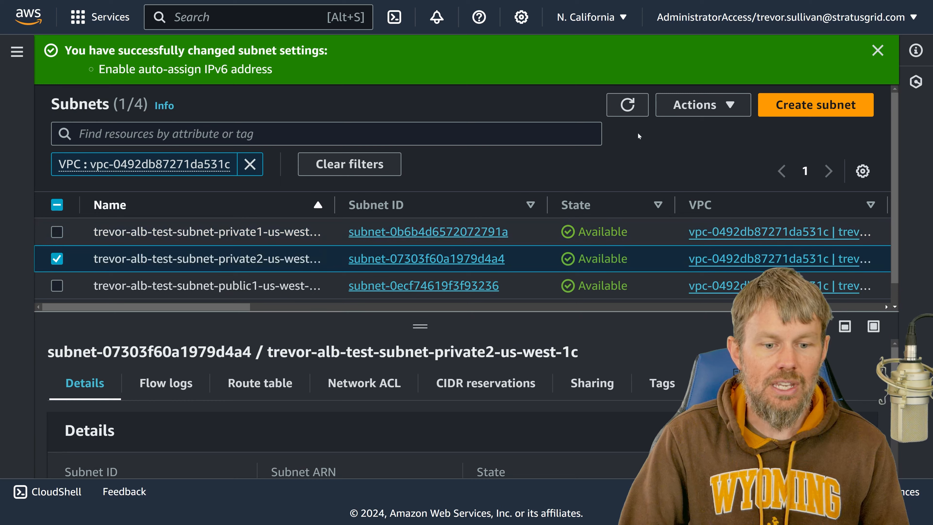
left_click(694, 105)
left_click(693, 183)
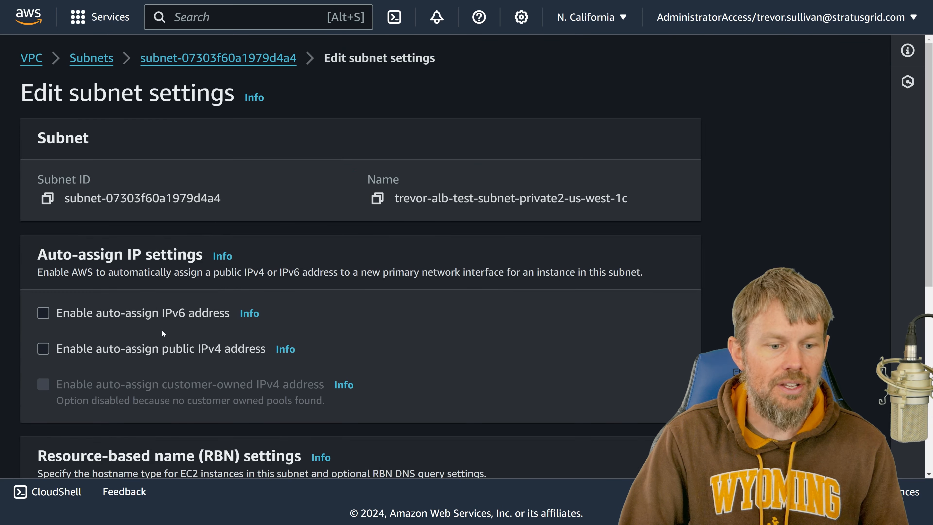
left_click(159, 316)
scroll(401, 360, "down", 8)
scroll(401, 360, "down", 2)
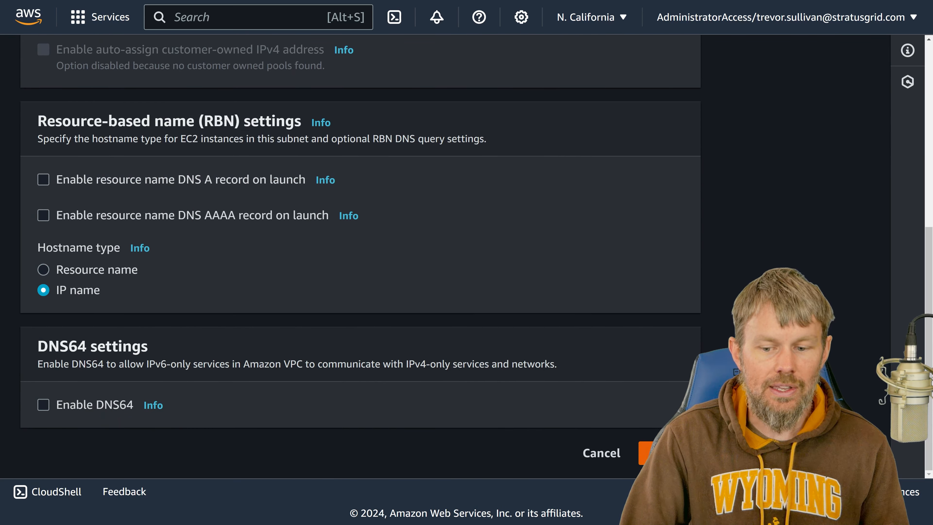
left_click(660, 453)
Step: Inspect the IPv6 CIDR blocks of the private2 subnet and leave the editor without changes
left_click(697, 105)
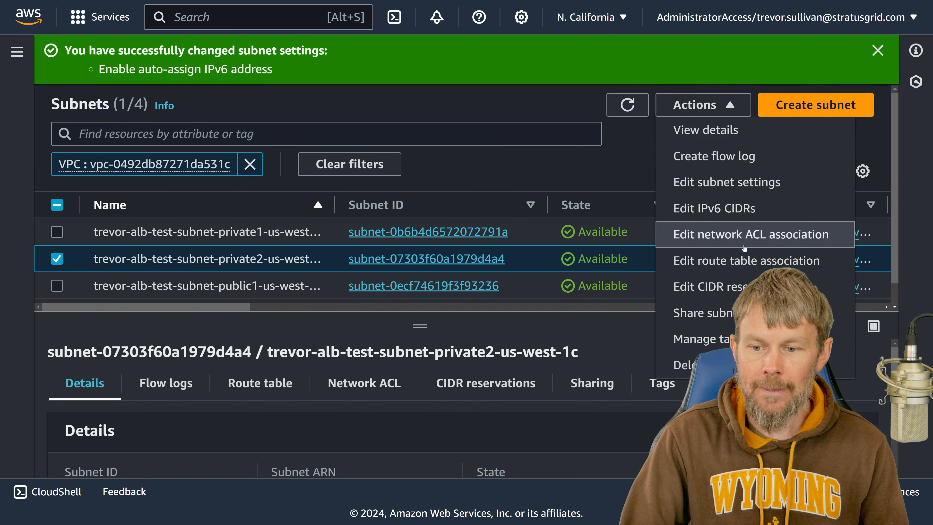
left_click(727, 212)
scroll(331, 251, "down", 2)
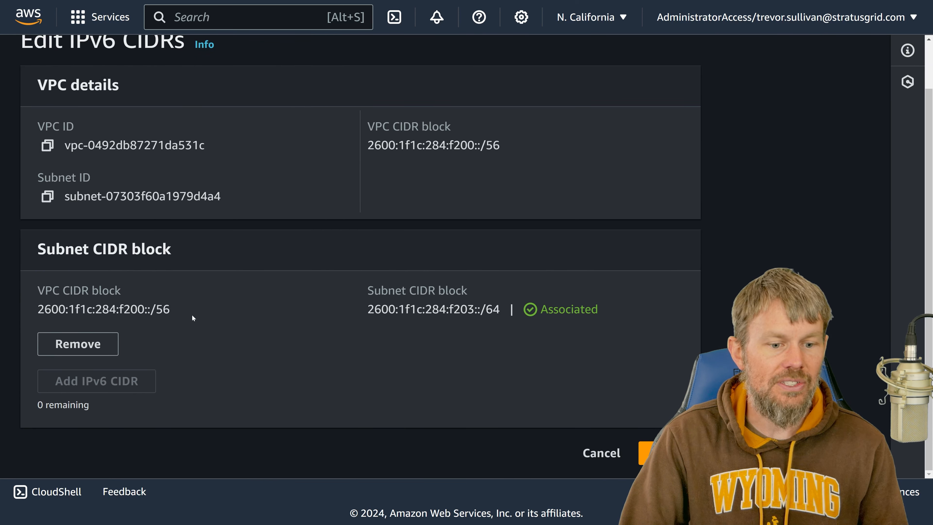
left_click_drag(38, 310, 156, 310)
left_click(200, 319)
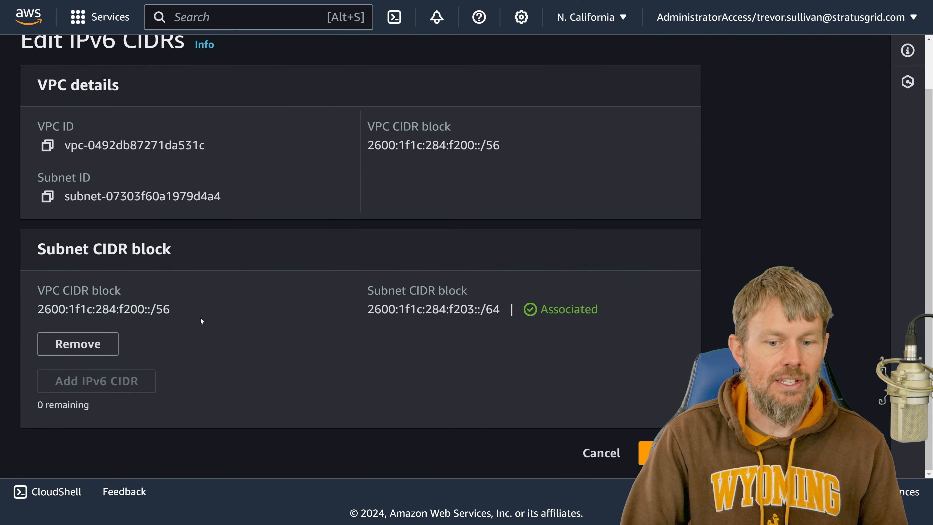
left_click(594, 462)
Step: Examine the IPv6 CIDR blocks assigned to the public1 subnet in us-west-1a and leave the editor without changes
left_click(57, 237)
left_click(710, 55)
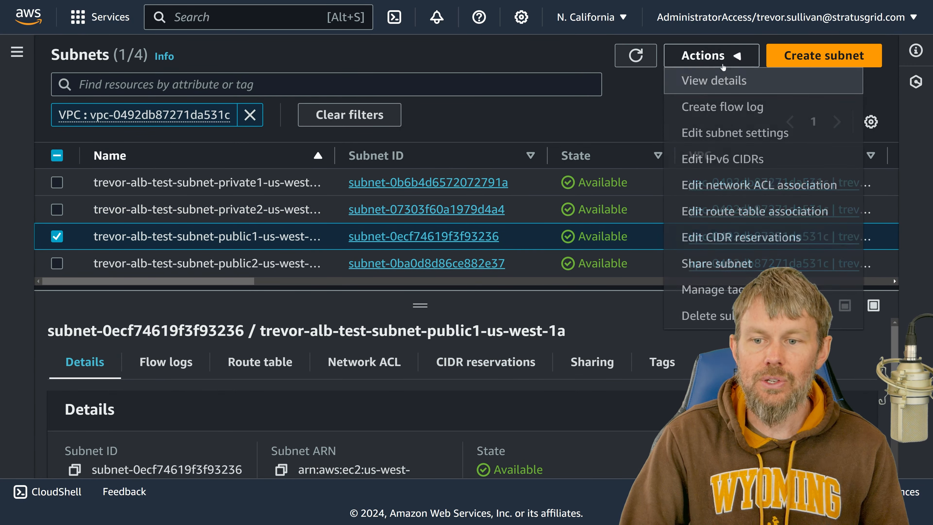
left_click(738, 158)
scroll(331, 279, "down", 2)
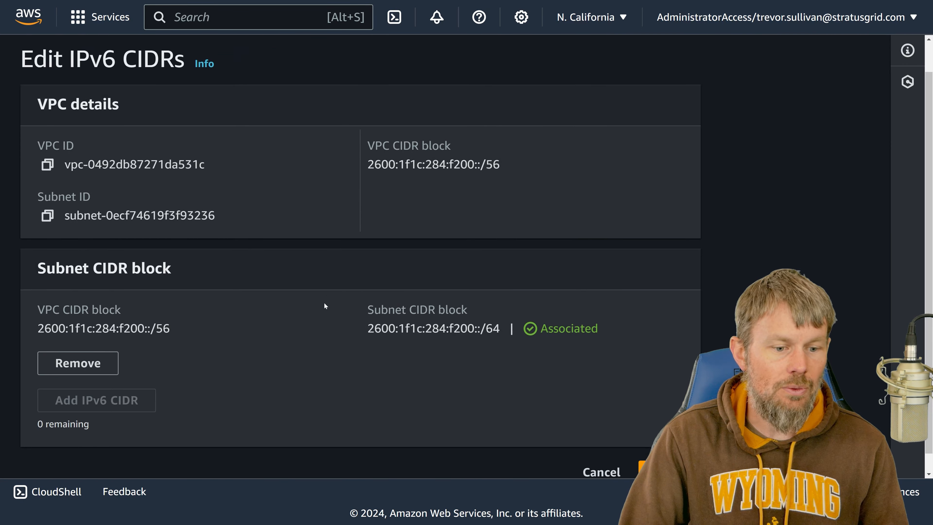
scroll(324, 304, "down", 1)
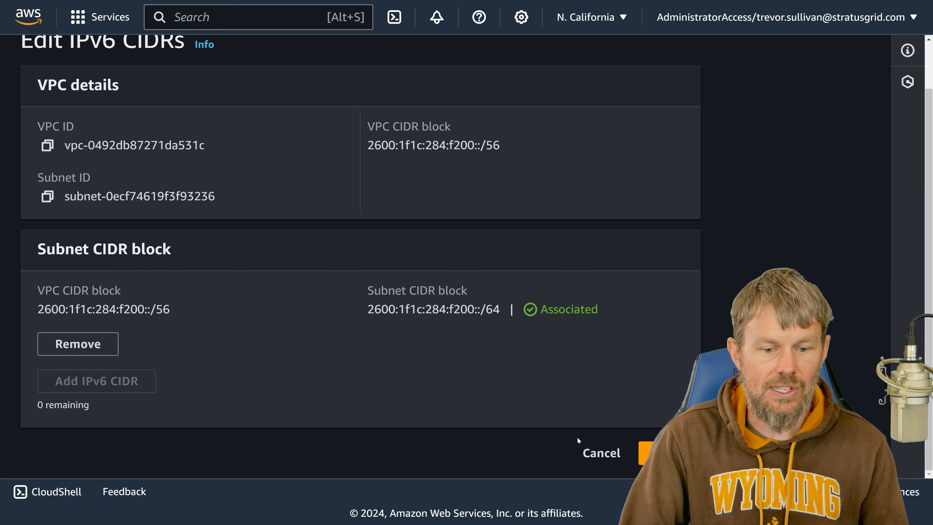
left_click(598, 453)
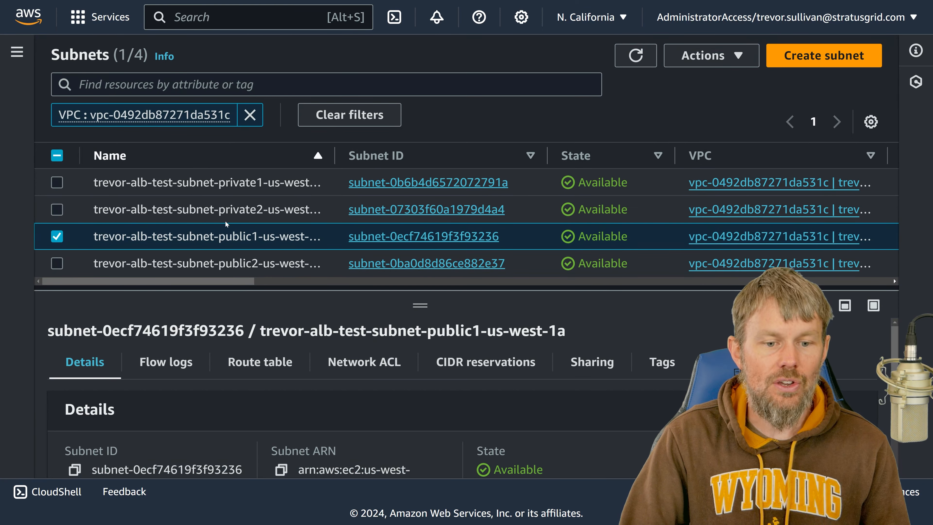
left_click(709, 55)
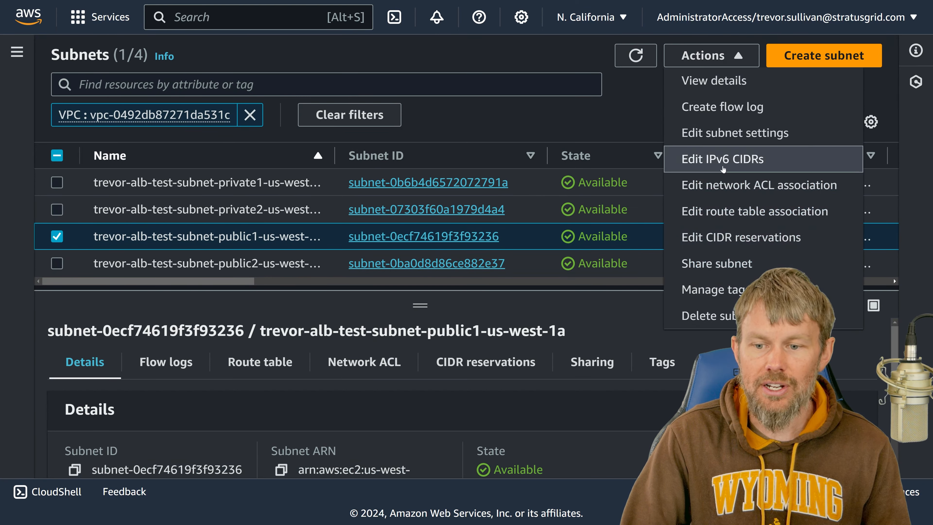
left_click(722, 168)
scroll(194, 310, "down", 2)
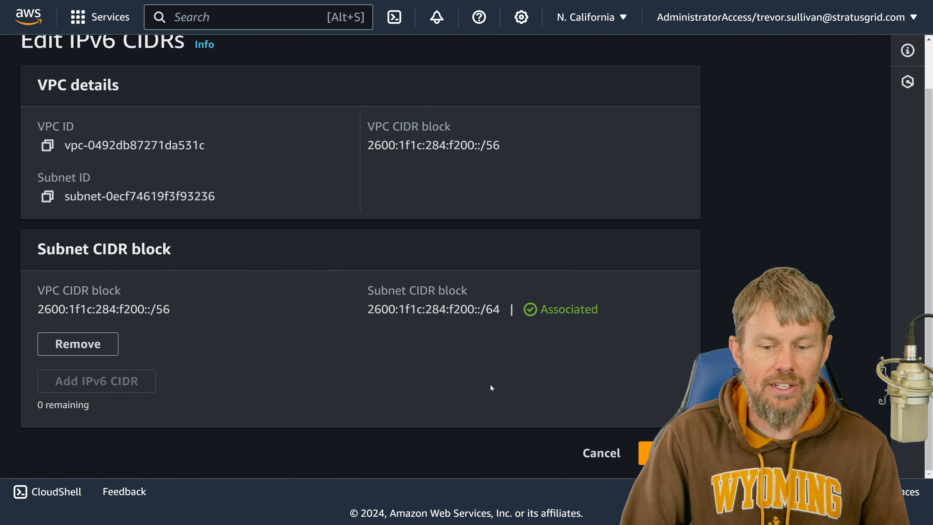
left_click(599, 452)
Step: Enable auto-assign of IPv6 and public IPv4 addresses for the public1 subnet in us-west-1a and save its settings
left_click(690, 62)
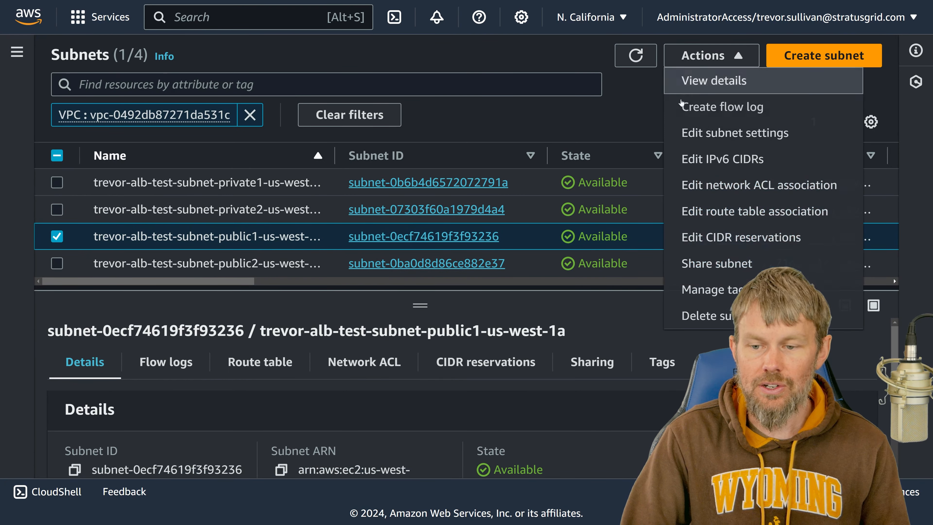
left_click(690, 130)
left_click(157, 313)
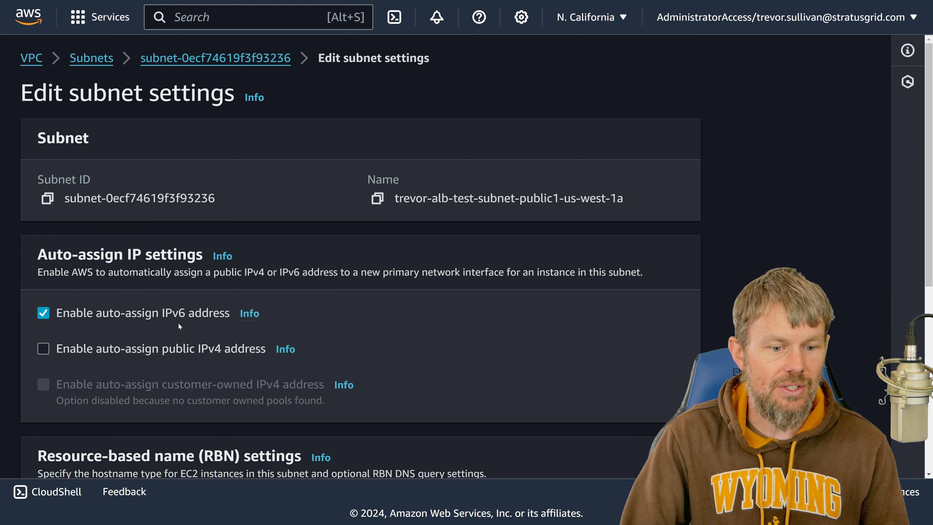
scroll(157, 313, "down", 4)
left_click(189, 206)
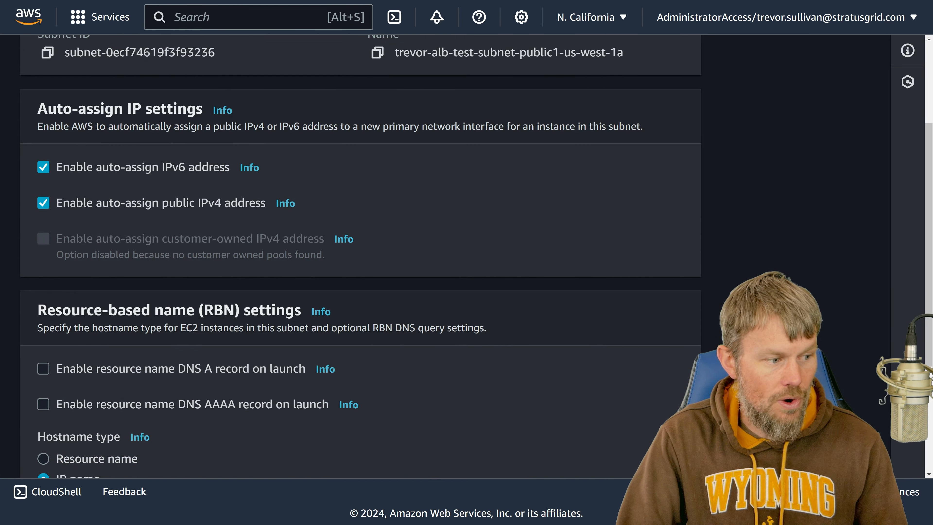
scroll(664, 389, "down", 5)
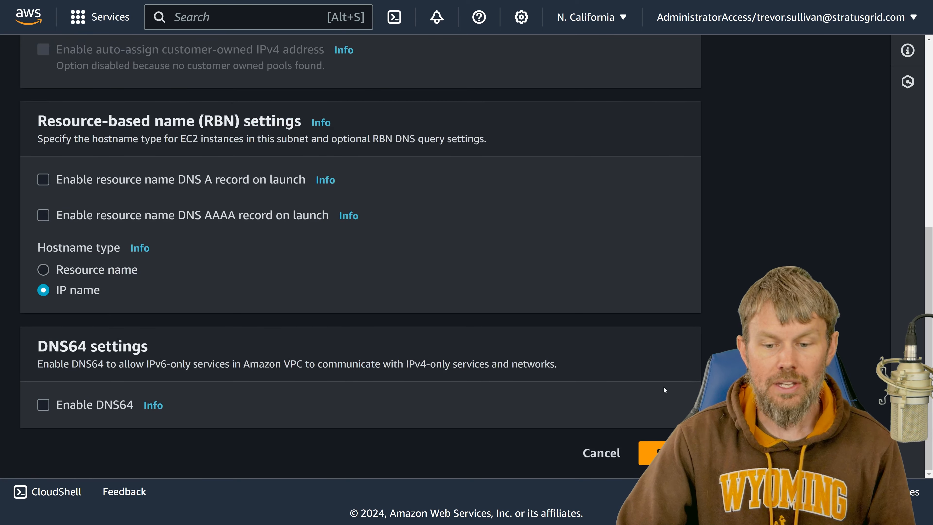
left_click(668, 452)
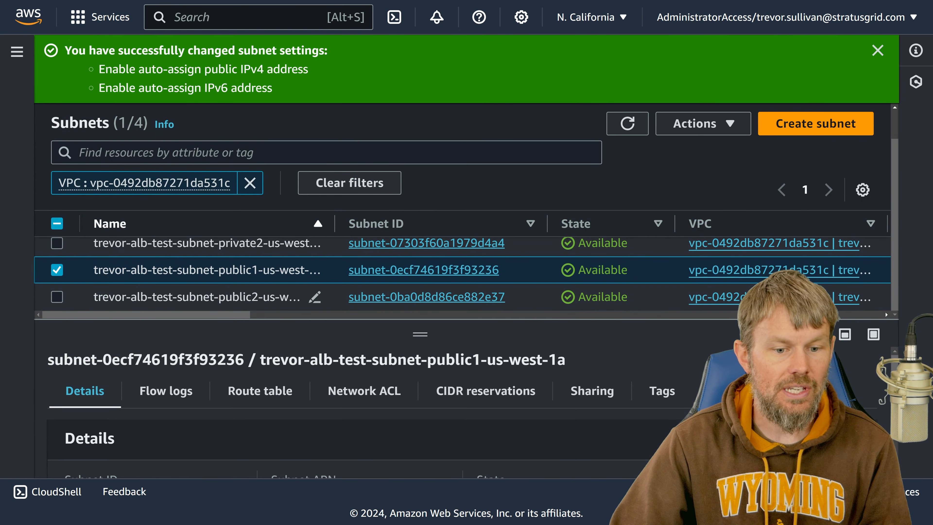
Step: Enable auto-assign of IPv6 and public IPv4 addresses for the public2 subnet in us-west-1c and save its settings
left_click(220, 297)
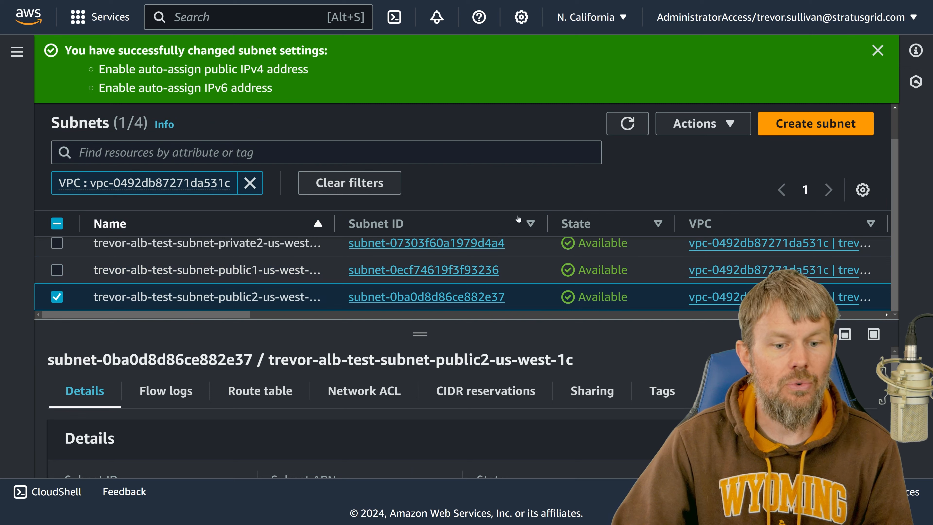
left_click(697, 123)
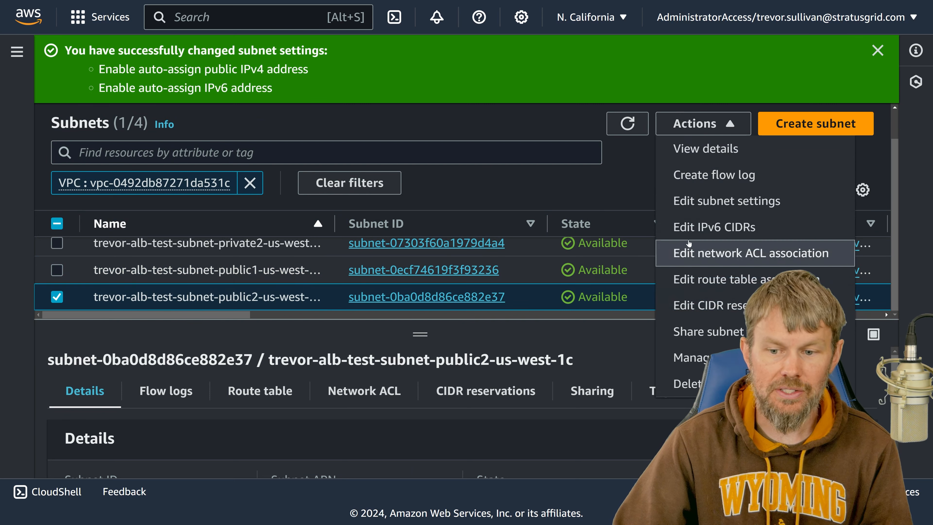
left_click(704, 202)
left_click(136, 314)
left_click(137, 349)
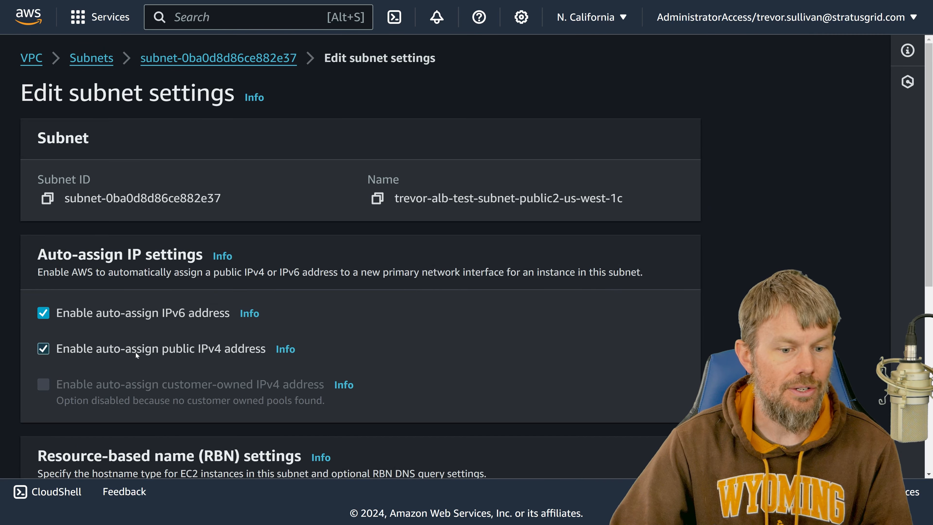
scroll(479, 395, "down", 8)
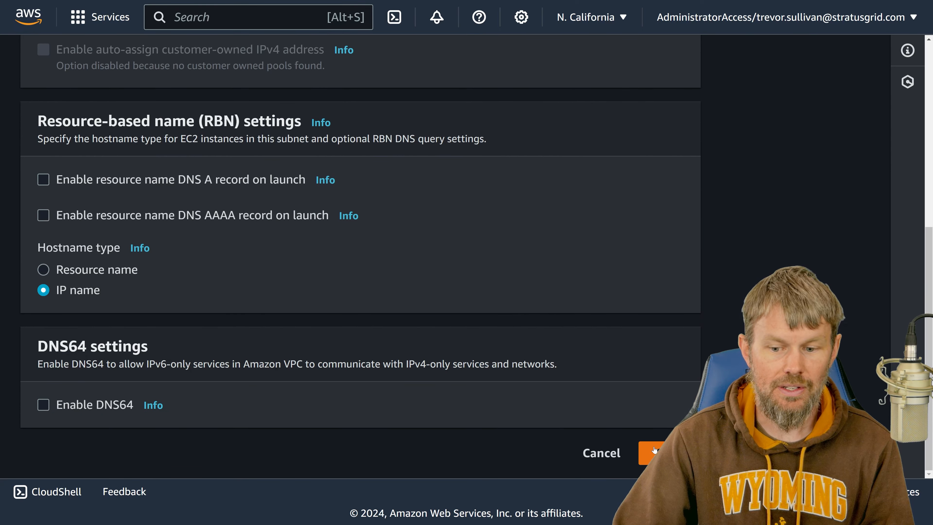
left_click(654, 450)
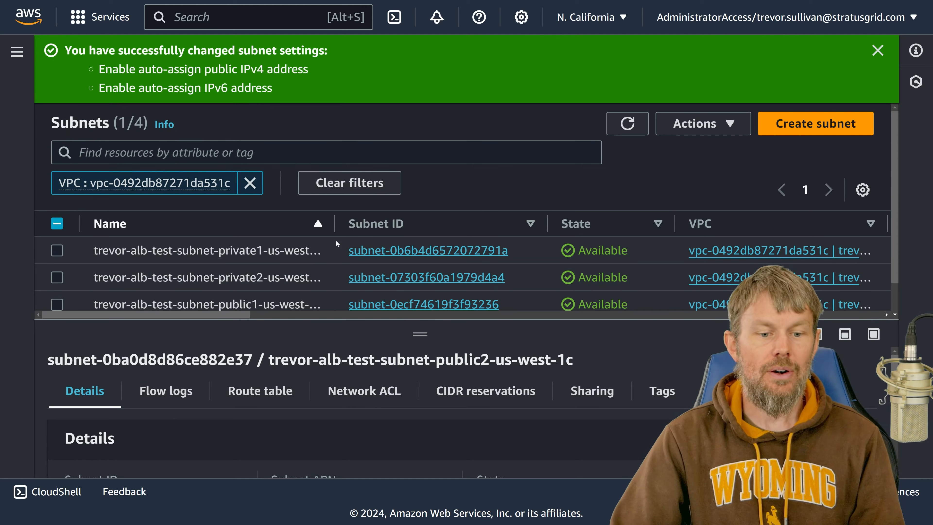
Step: Examine the routes in the route table associated with the private1 subnet in us-west-1a
left_click(17, 54)
left_click(357, 246)
scroll(385, 286, "down", 1)
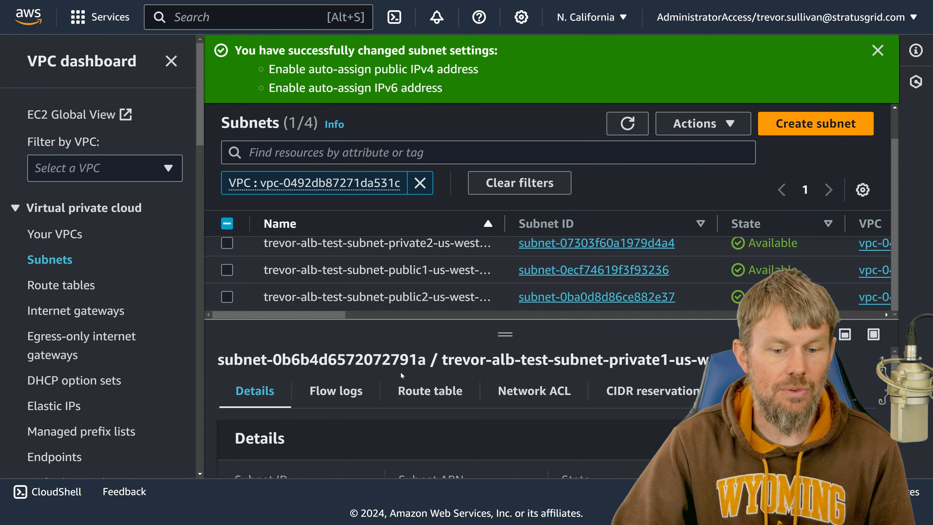
left_click(430, 390)
left_click(171, 60)
scroll(330, 411, "down", 3)
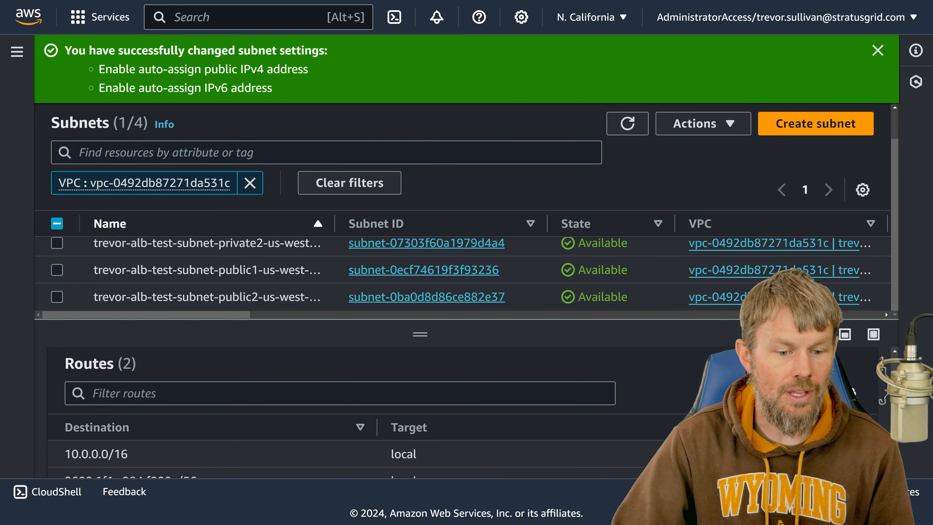
scroll(292, 387, "down", 1)
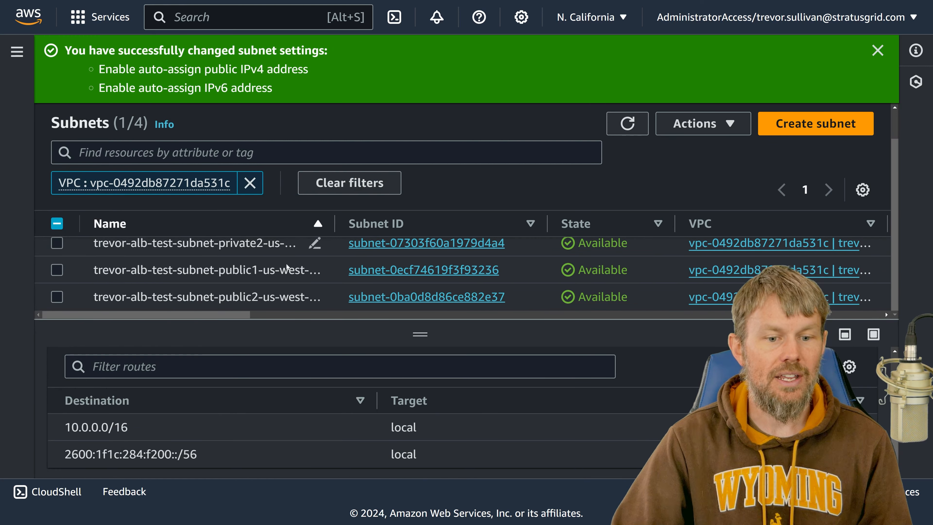
left_click_drag(430, 329, 424, 254)
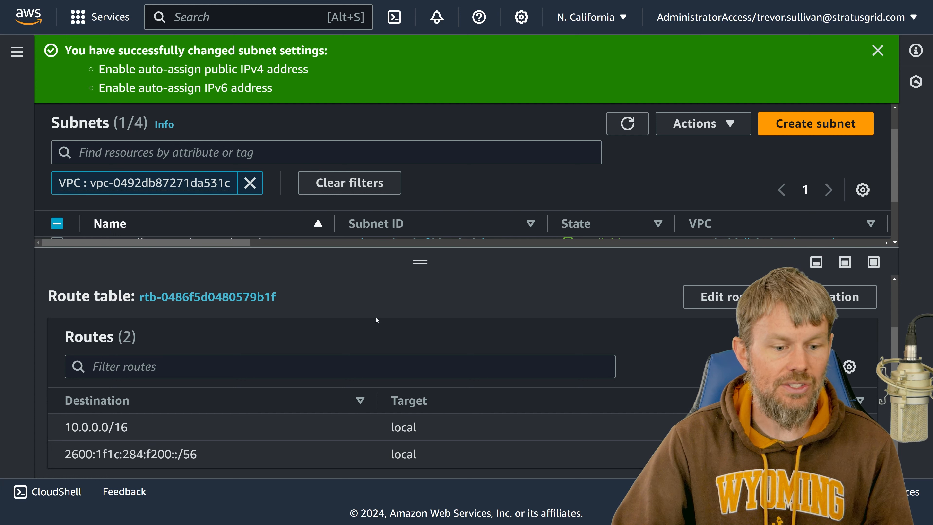
scroll(274, 231, "down", 1)
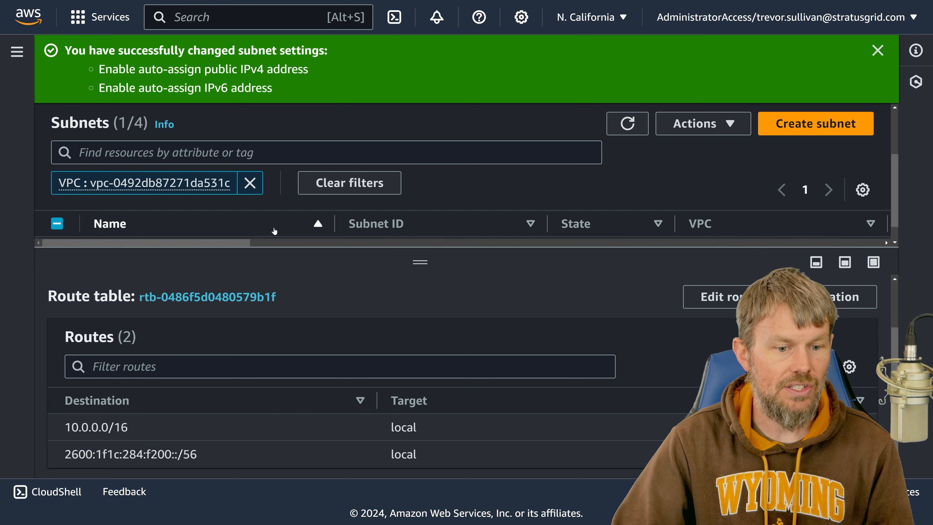
left_click_drag(426, 261, 291, 373)
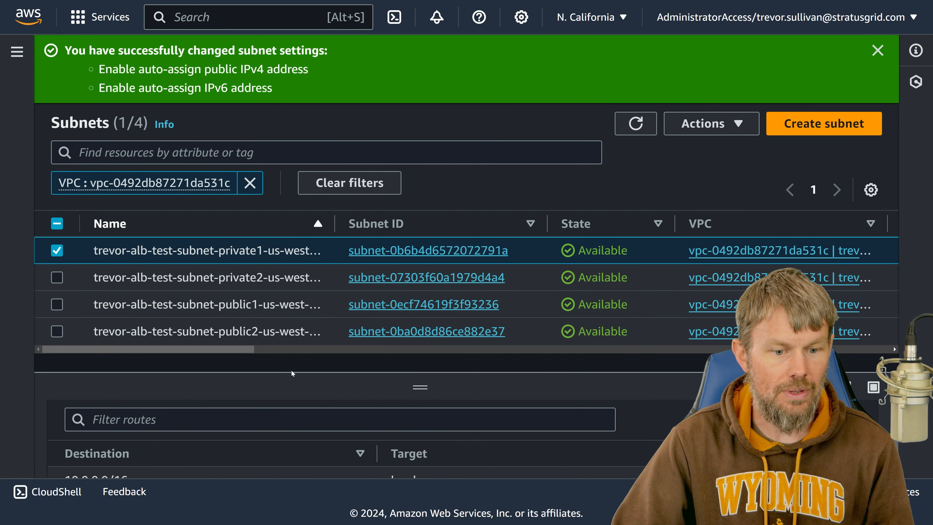
left_click_drag(424, 389, 422, 286)
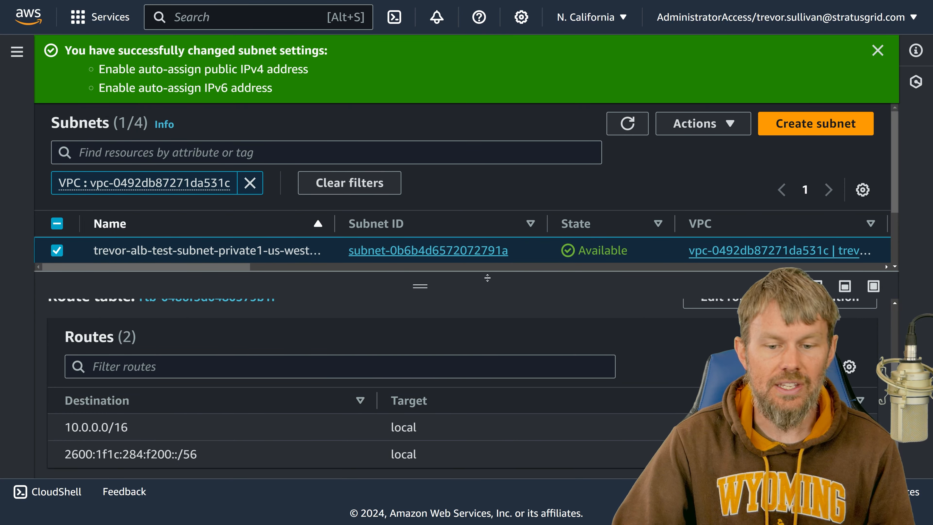
Step: Refresh the subnet list and check the target of the private1 subnet's 0.0.0.0/0 route
left_click(627, 124)
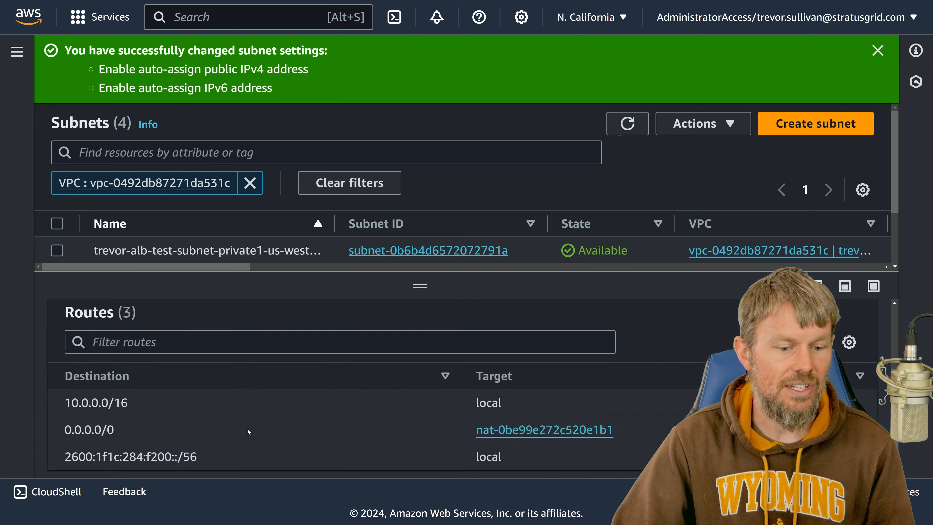
scroll(247, 432, "down", 1)
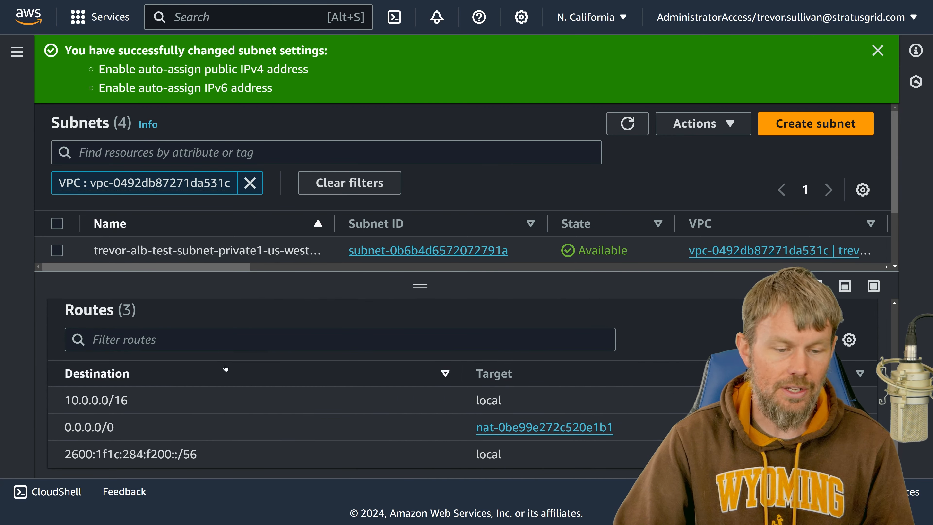
left_click_drag(71, 428, 138, 430)
left_click(292, 434)
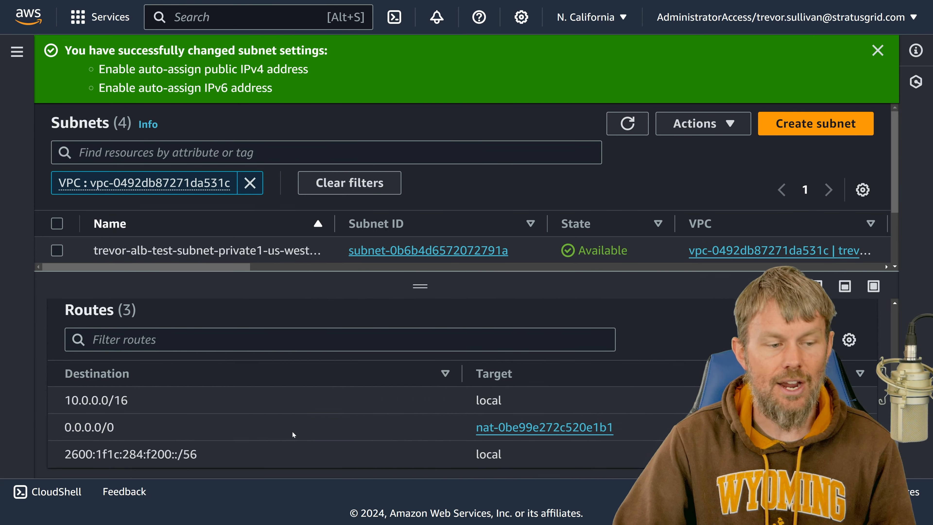
left_click_drag(63, 429, 639, 435)
left_click(638, 434)
scroll(294, 254, "down", 1)
scroll(240, 254, "up", 1)
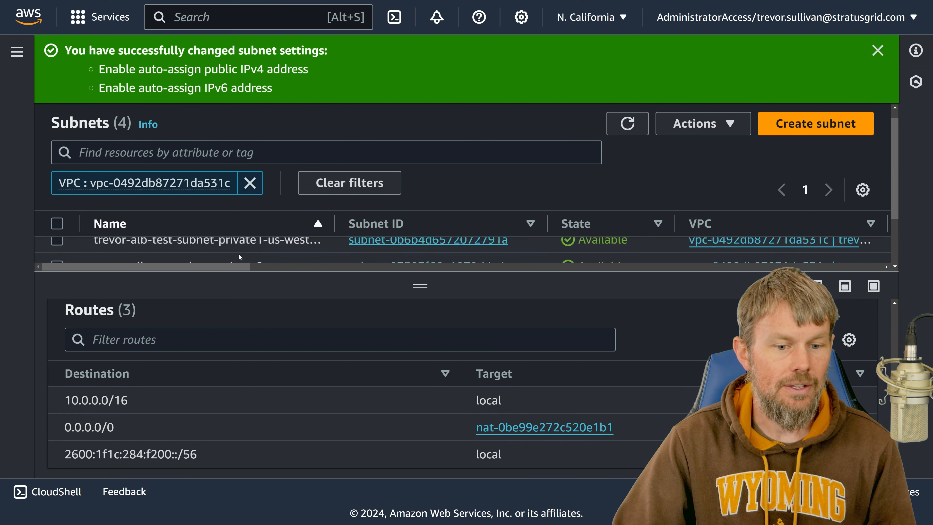
Step: Select the private2 subnet and check the target of its 0.0.0.0/0 route
left_click(238, 254)
scroll(239, 253, "down", 1)
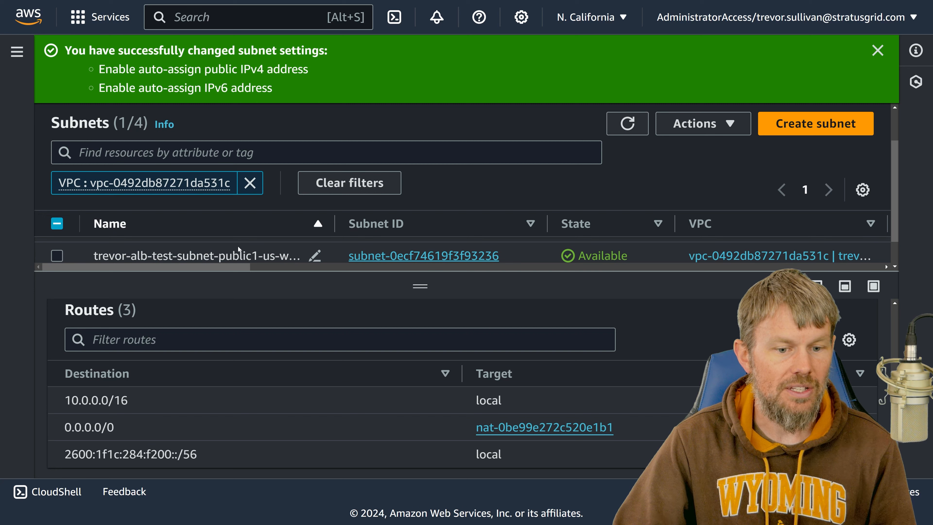
left_click_drag(418, 285, 418, 311)
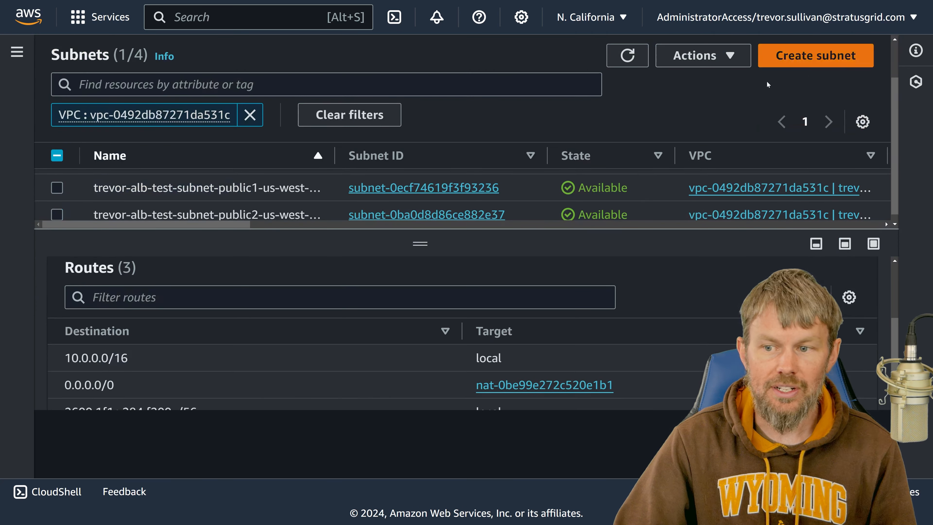
scroll(287, 207, "up", 2)
left_click(286, 208)
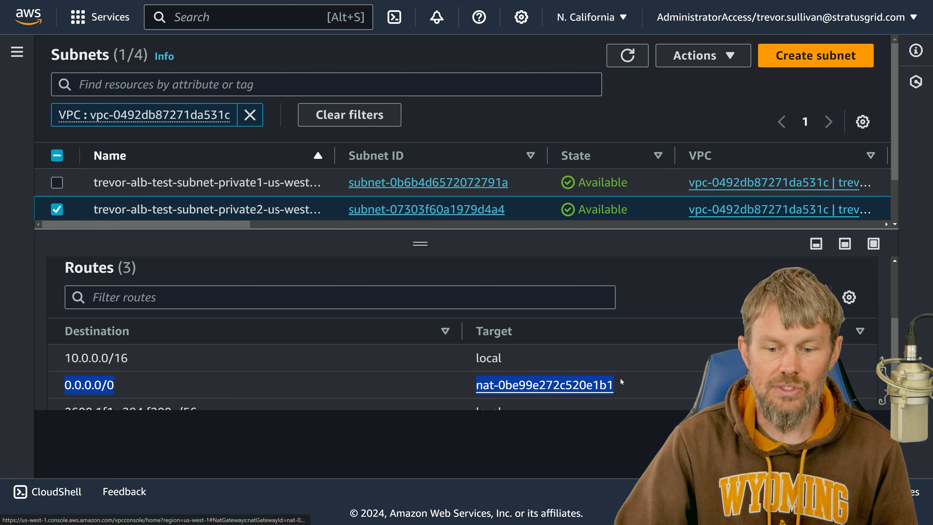
Step: Select the public1 subnet and examine the targets of its 0.0.0.0/0 and ::/0 default routes
scroll(276, 216, "down", 2)
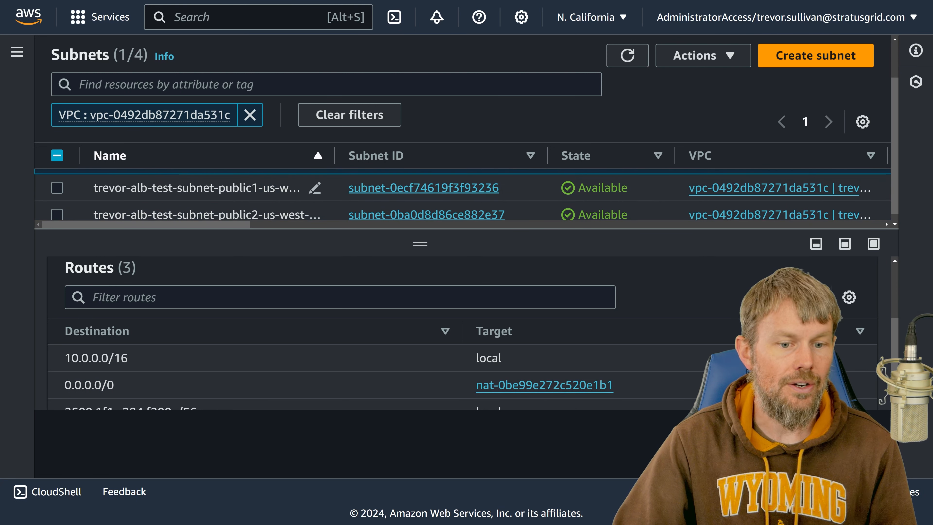
left_click(270, 188)
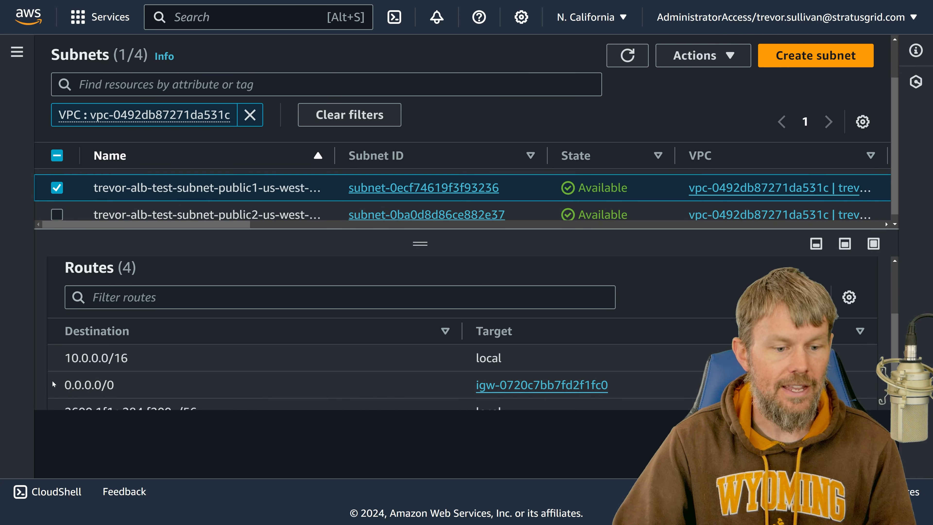
left_click_drag(54, 384, 628, 384)
left_click(629, 386)
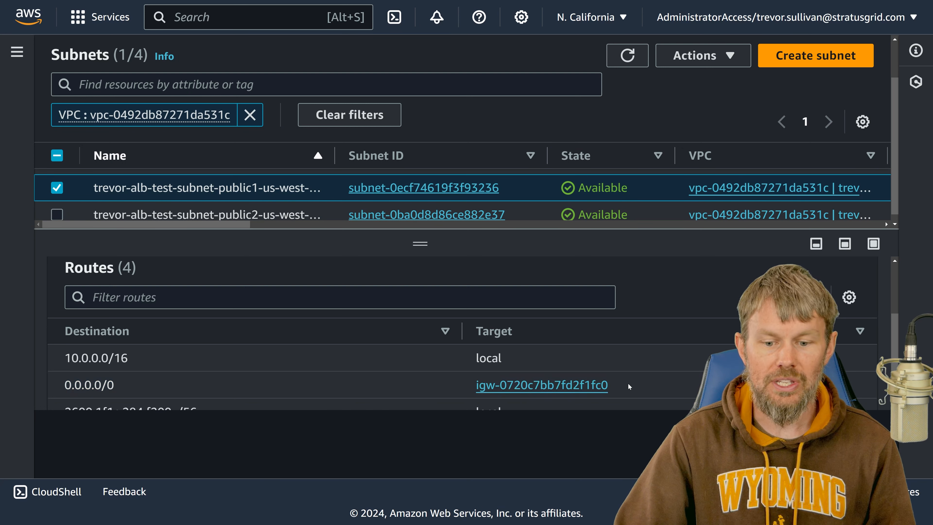
scroll(629, 387, "down", 2)
left_click_drag(55, 389, 95, 394)
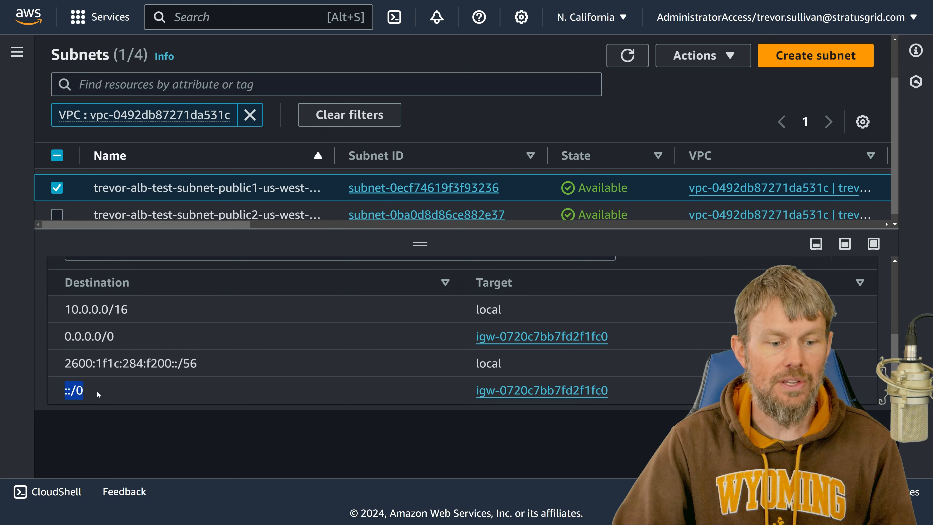
left_click_drag(572, 394, 469, 395)
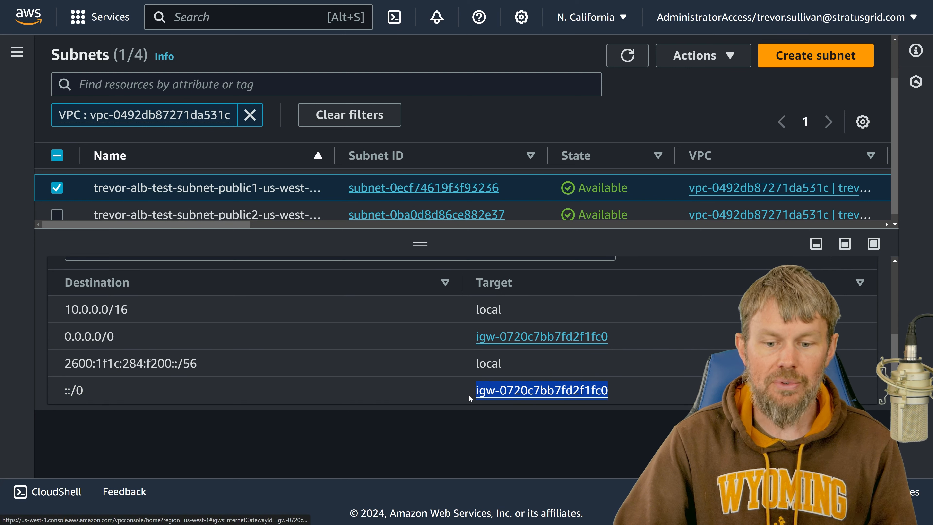
left_click(452, 395)
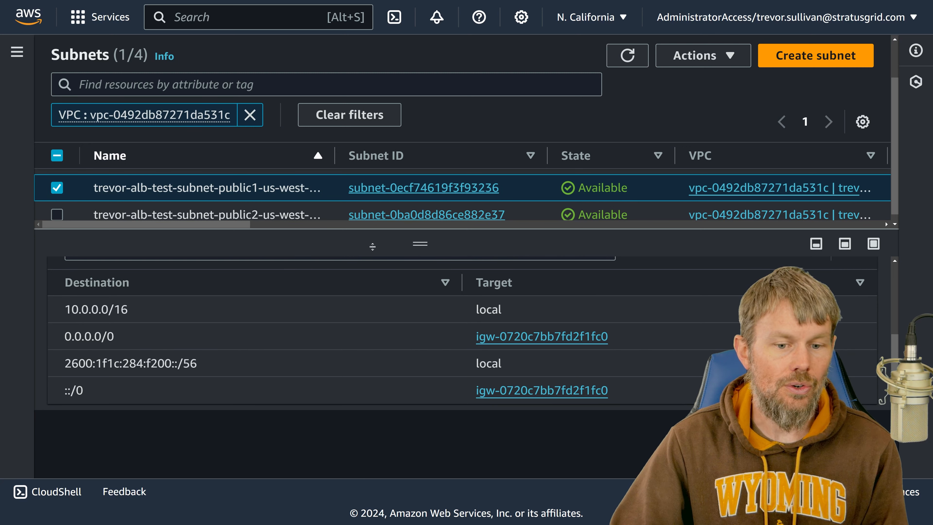
Step: Compare which route tables are associated with the private2 and public1 subnets
left_click_drag(413, 242, 419, 316)
left_click(256, 210)
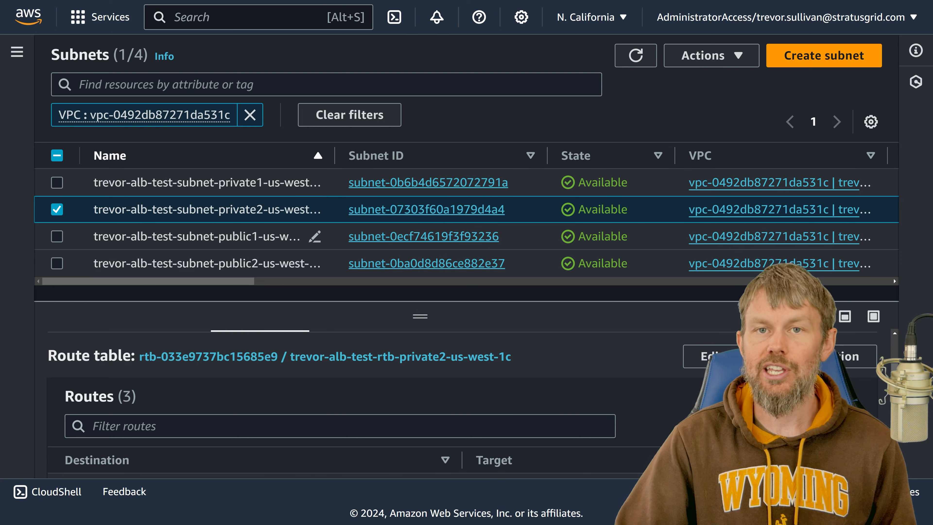
left_click(228, 246)
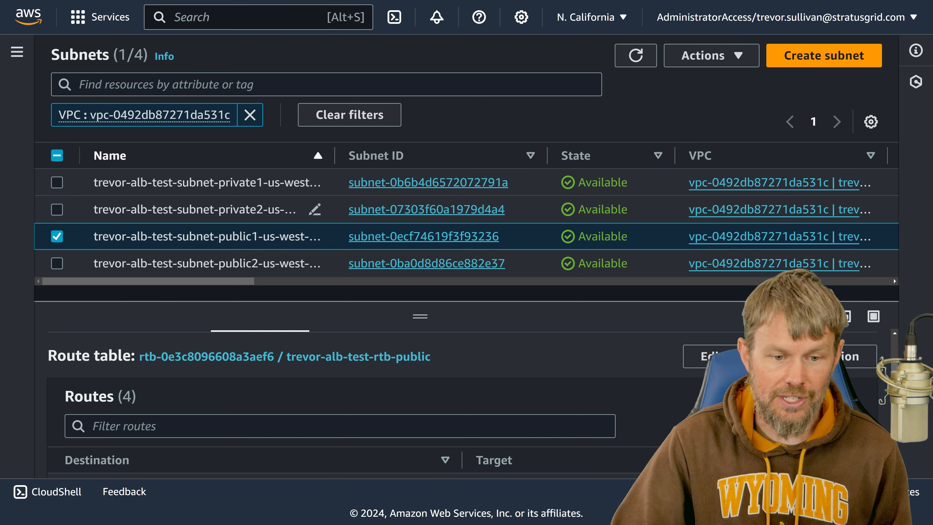
Step: Switch to the EC2 service and open its list of instances in the N. California region
left_click(102, 26)
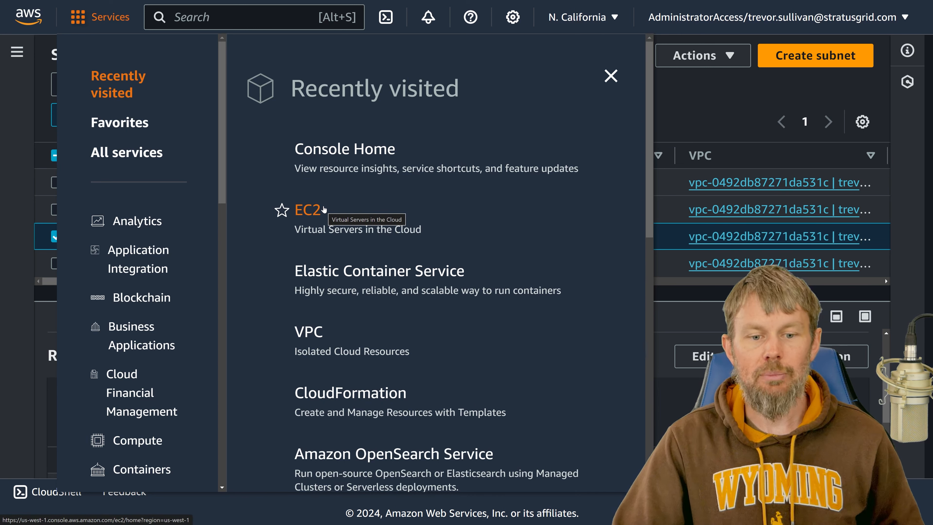
left_click(339, 207)
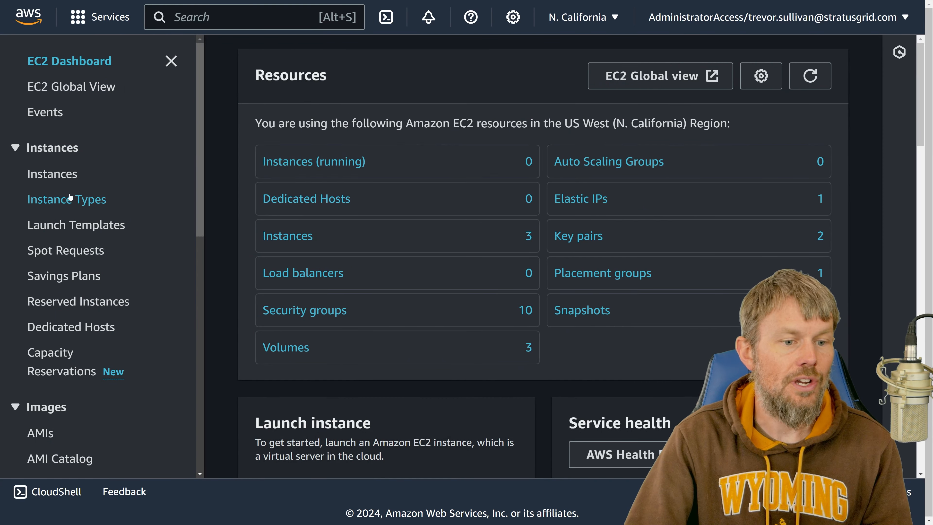
left_click(54, 176)
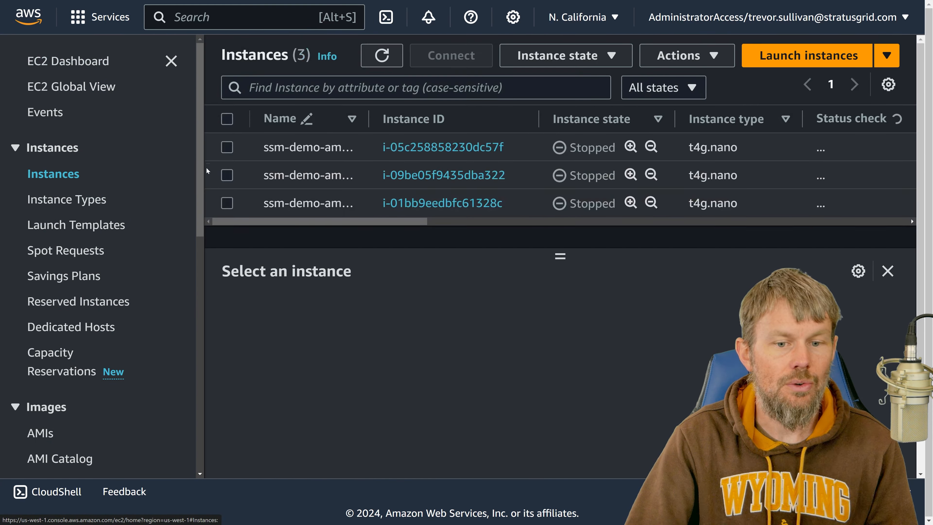
Step: Start launching a new EC2 instance and name it with the owner's first name followed by -alb-nginx-test
left_click(804, 55)
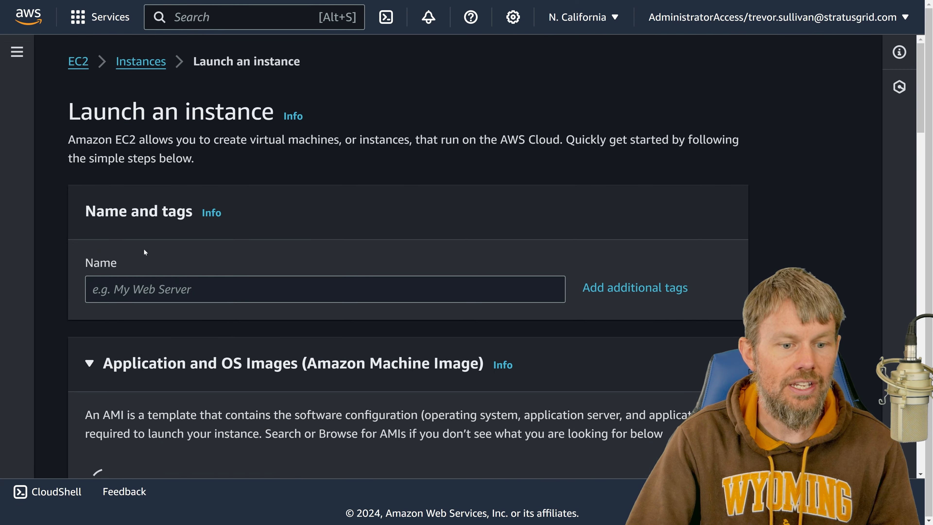
left_click(168, 288)
scroll(169, 288, "down", 1)
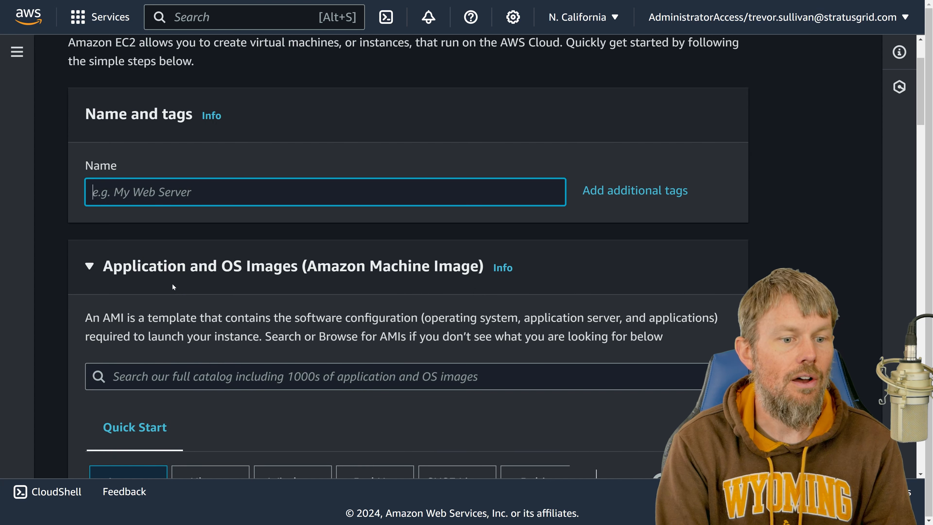
type("trevor-a")
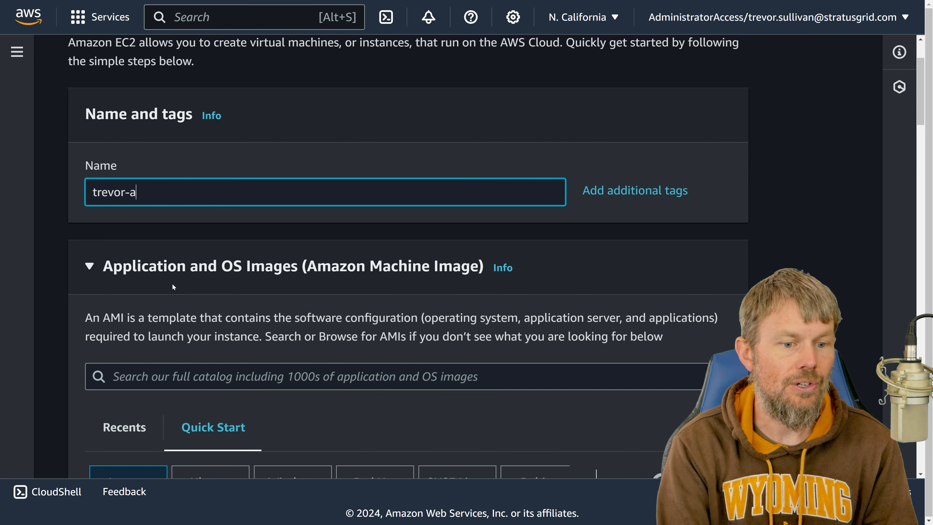
type("lb-nginx-test")
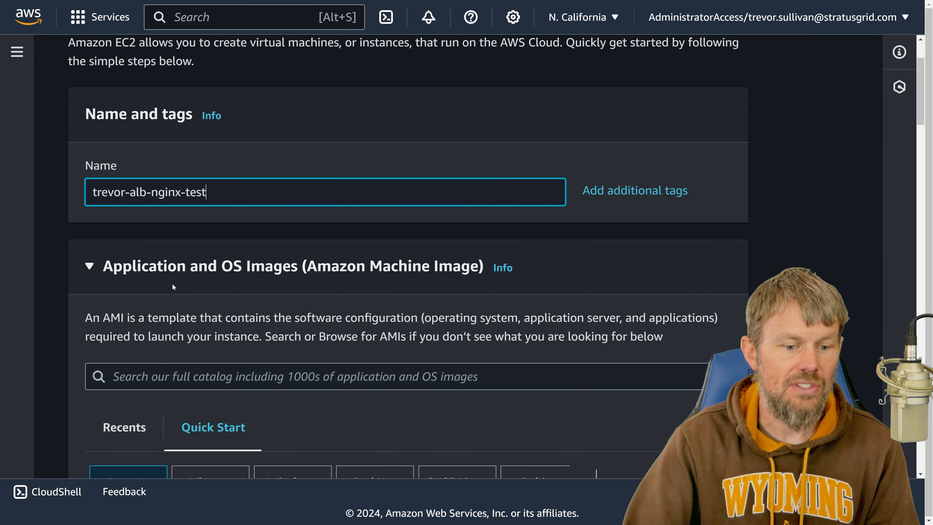
Step: Choose the Ubuntu Server 24.04 LTS image with the 64-bit (Arm) architecture, accepting the override of current settings
scroll(196, 248, "down", 6)
left_click(217, 235)
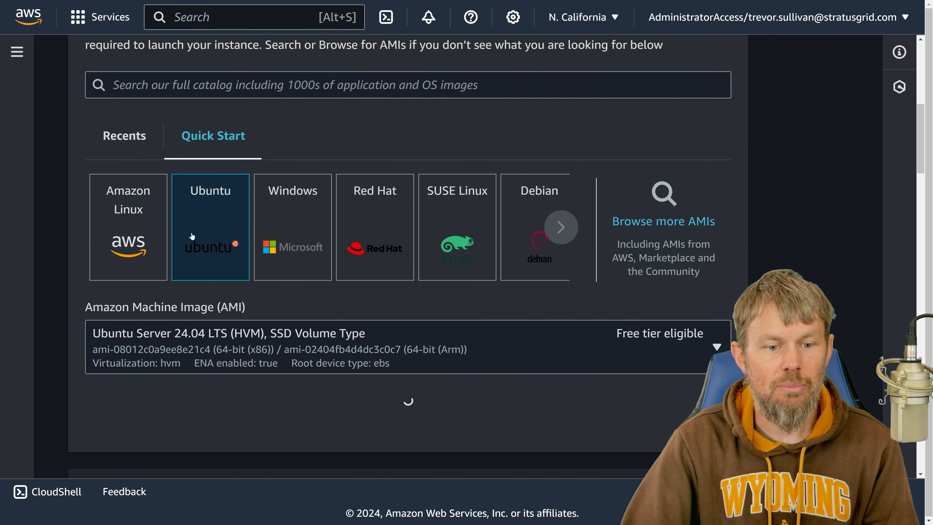
scroll(190, 239, "down", 5)
scroll(112, 269, "down", 6)
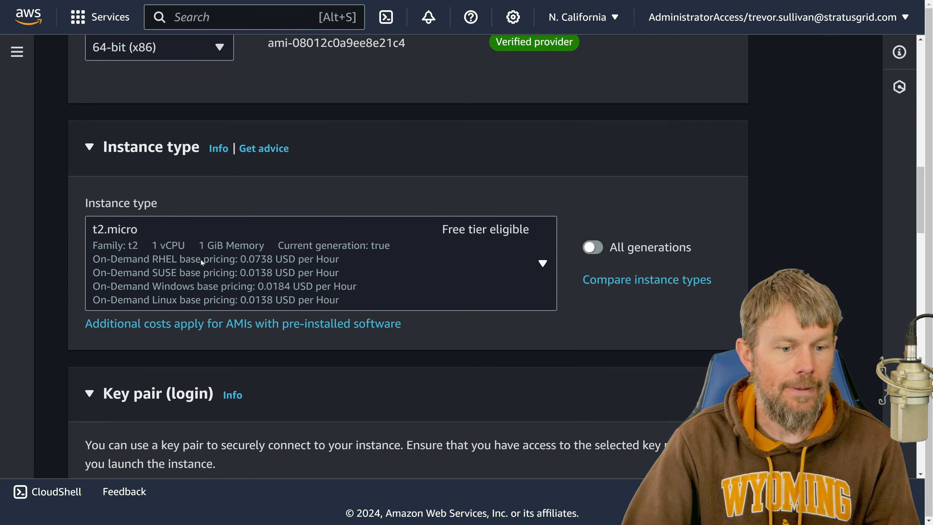
left_click(200, 256)
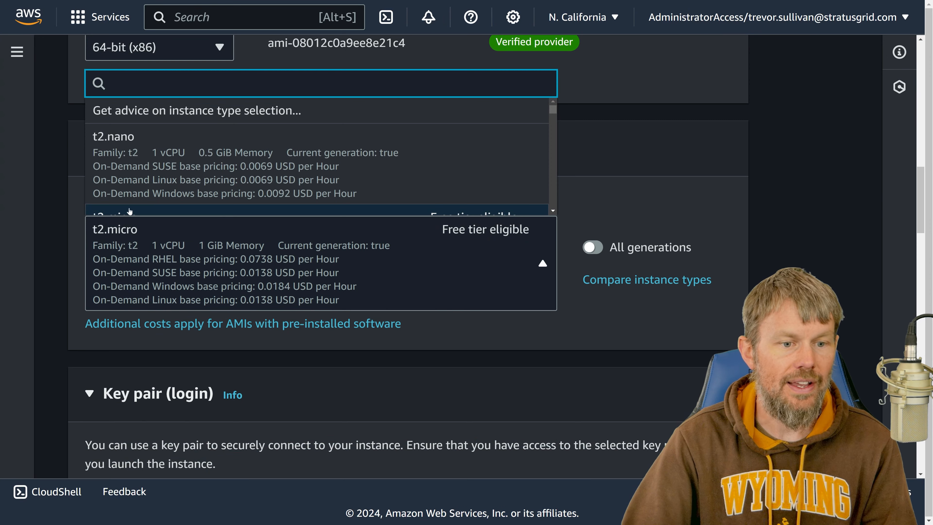
left_click(130, 50)
left_click(176, 189)
scroll(176, 190, "up", 1)
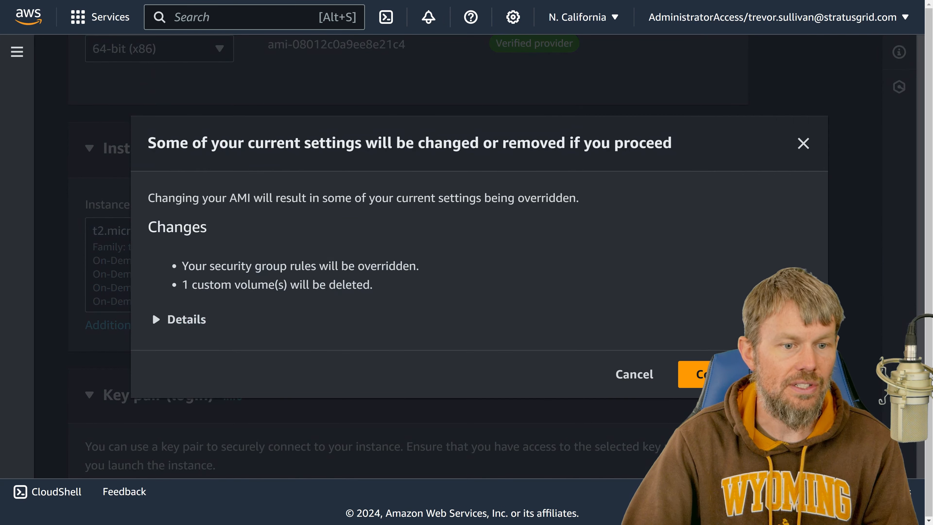
key("Return")
Step: Set the instance type to t4g.small
left_click(198, 248)
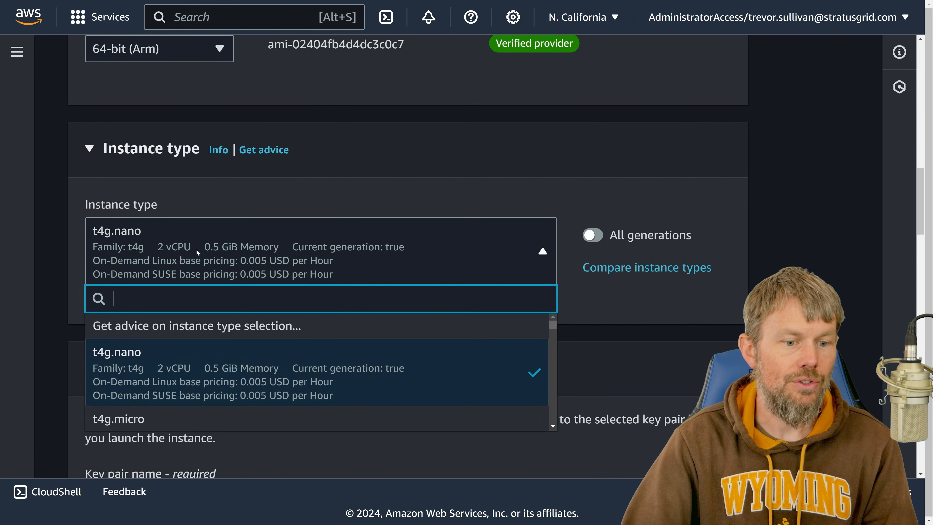
scroll(149, 388, "down", 4)
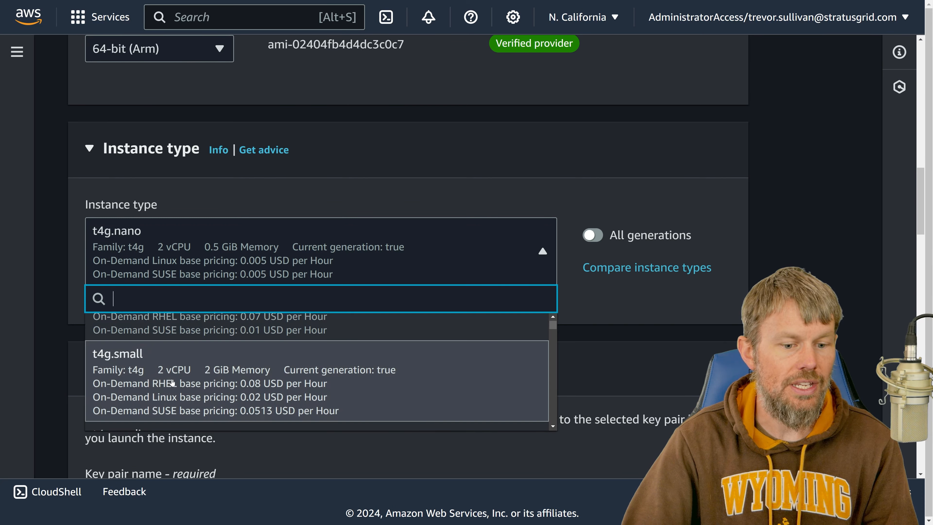
left_click(149, 387)
Step: Set the key pair option to proceed without a key pair
scroll(77, 261, "down", 5)
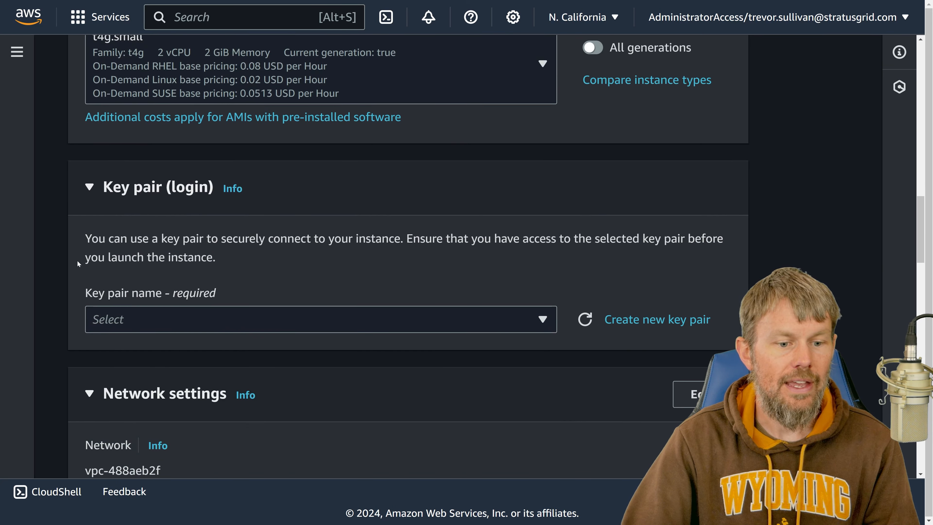
scroll(94, 280, "down", 3)
left_click(139, 222)
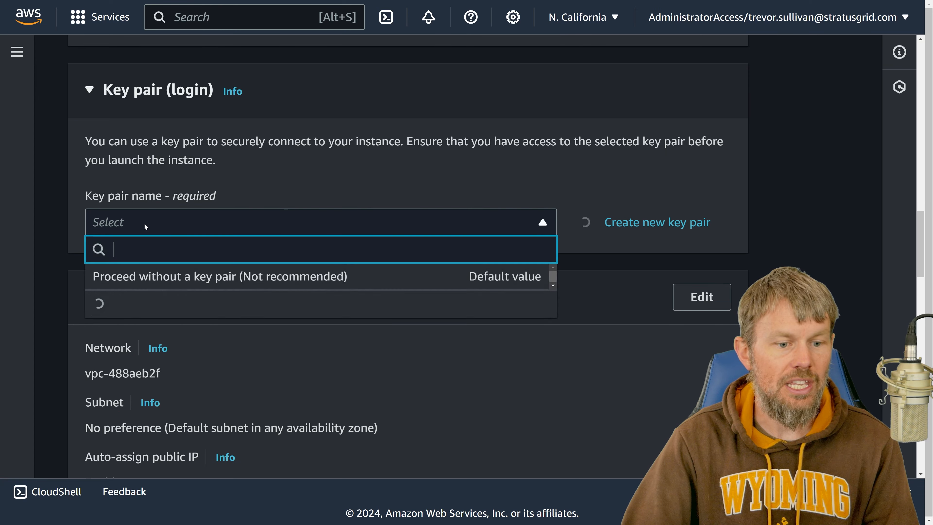
left_click(154, 275)
Step: Edit the network settings and choose the alb-test VPC with the 10.0.0.0/16 range as the instance's network
scroll(68, 199, "down", 4)
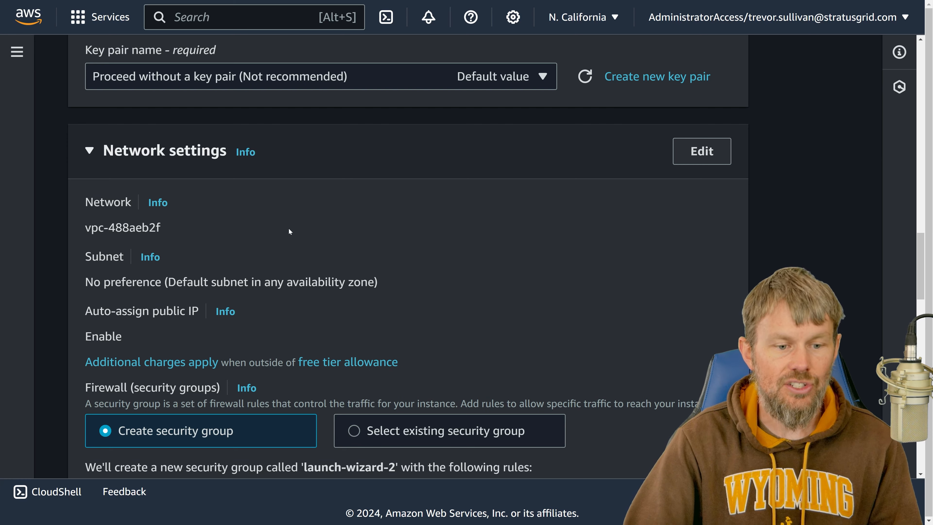
left_click(701, 152)
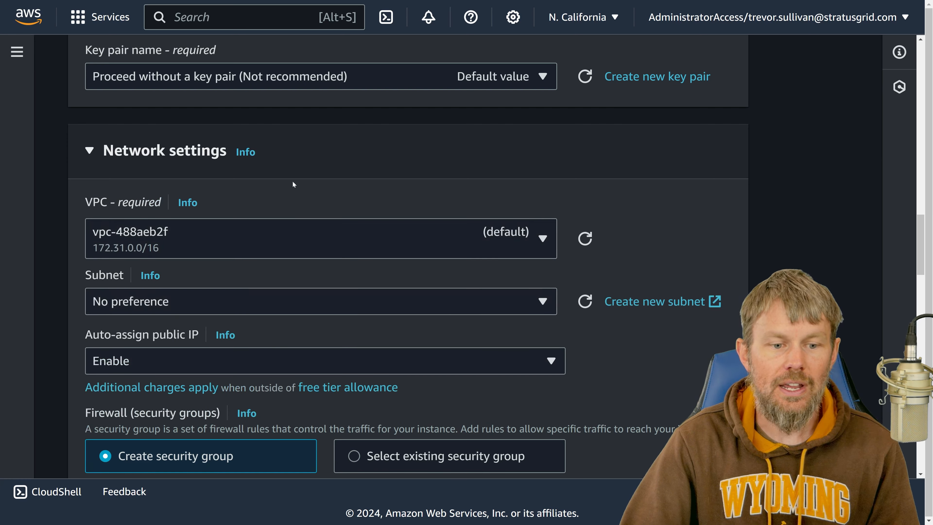
left_click(231, 240)
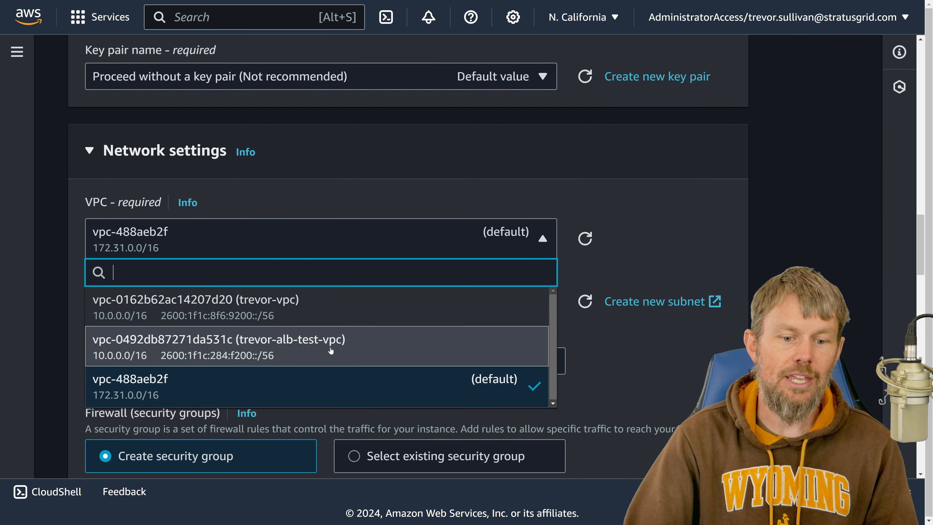
left_click(213, 351)
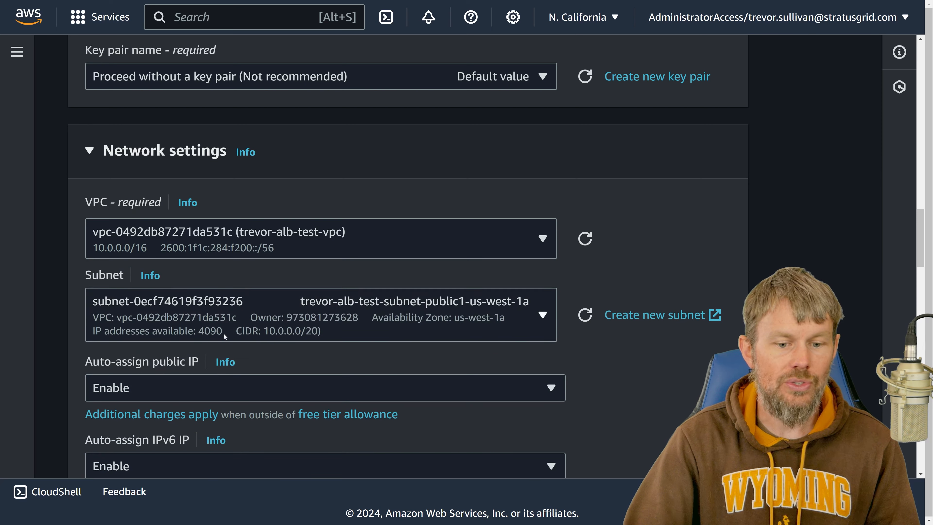
Step: Place the instance in the private2 subnet in us-west-1c and check its public IP auto-assign setting
scroll(279, 283, "down", 1)
left_click(297, 281)
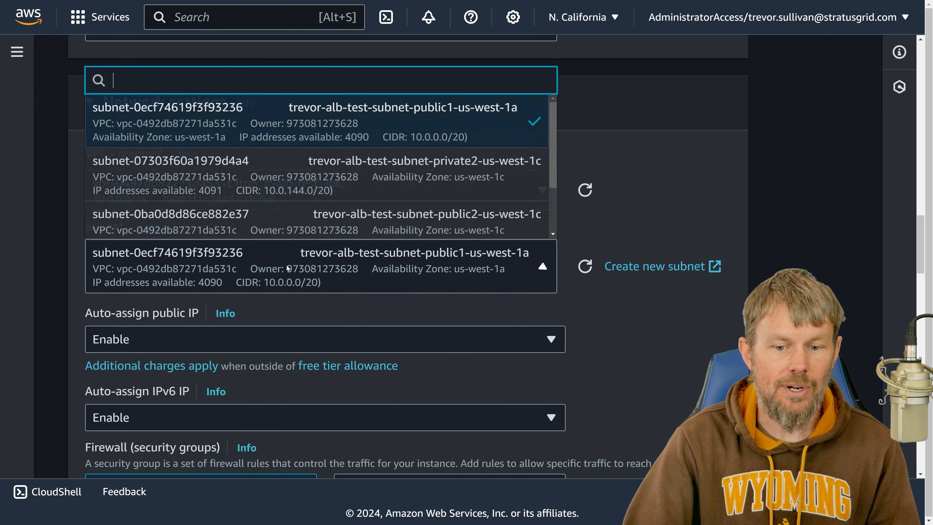
scroll(316, 158, "down", 1)
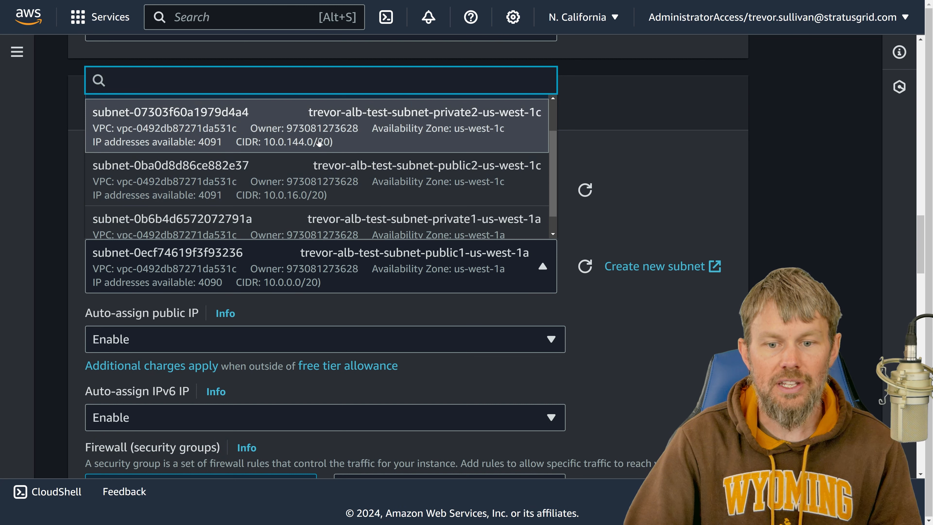
left_click(382, 132)
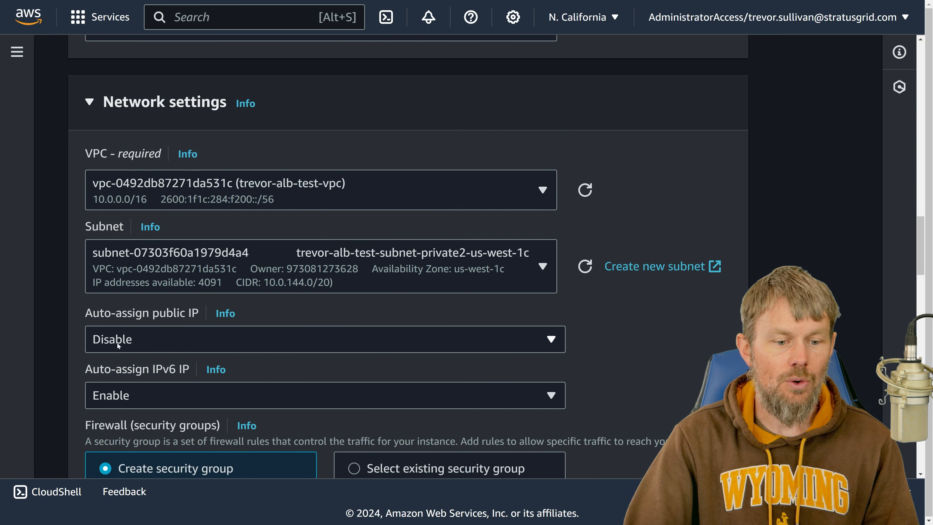
left_click_drag(160, 320, 199, 315)
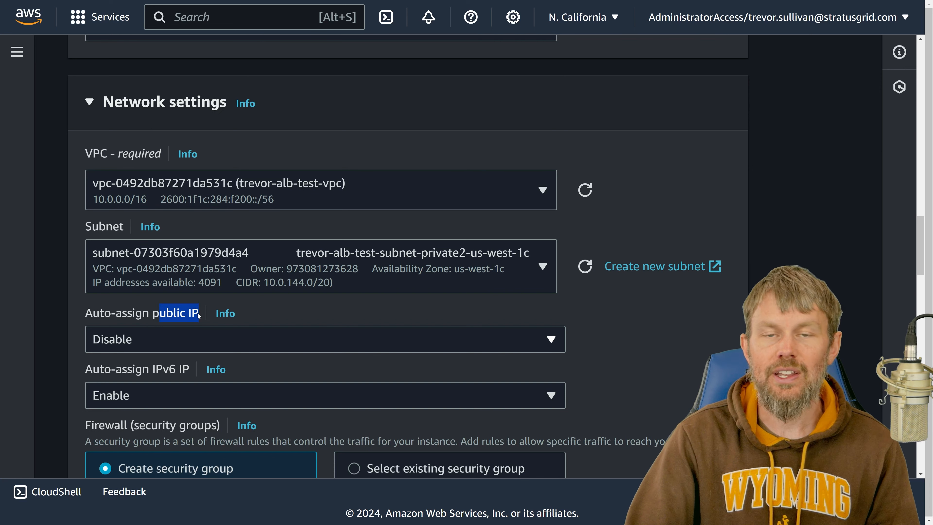
left_click(180, 323)
Step: Use an existing security group for the instance and select the VPC's default group
scroll(165, 352, "down", 2)
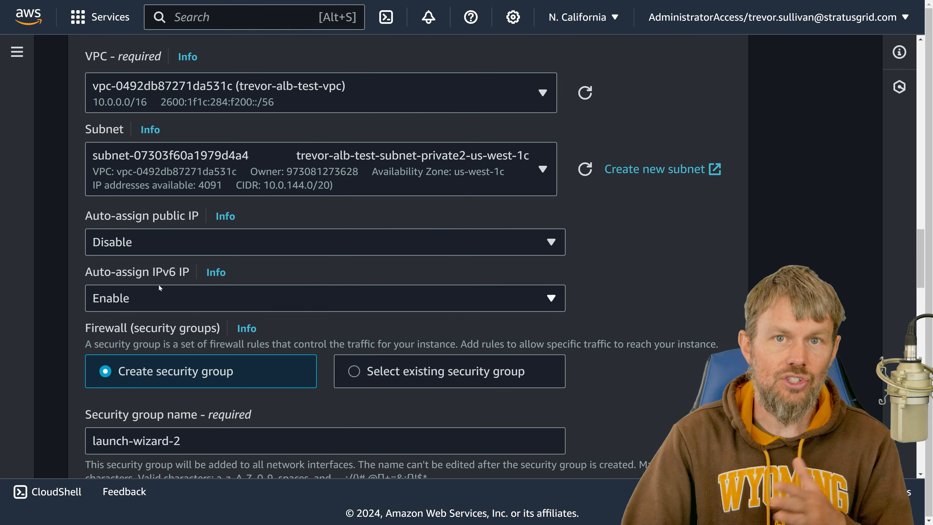
scroll(159, 286, "down", 3)
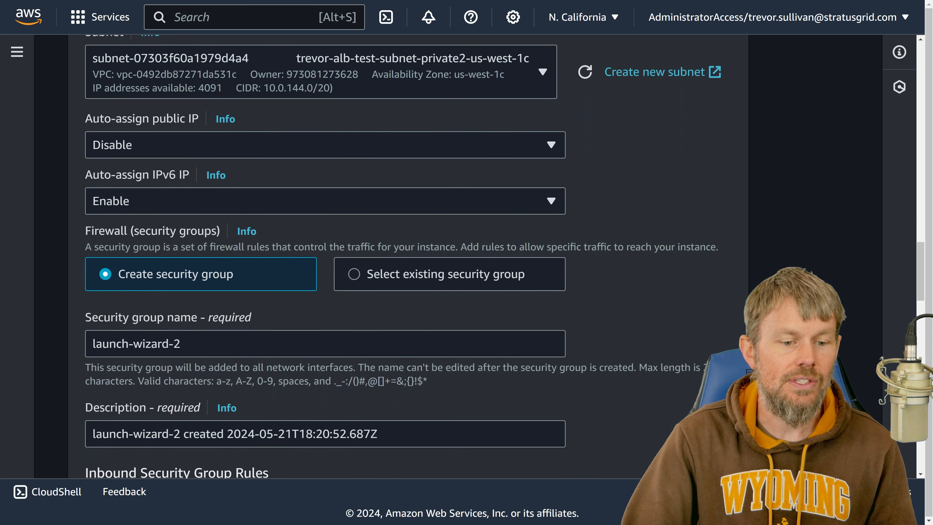
left_click(373, 276)
scroll(373, 275, "down", 2)
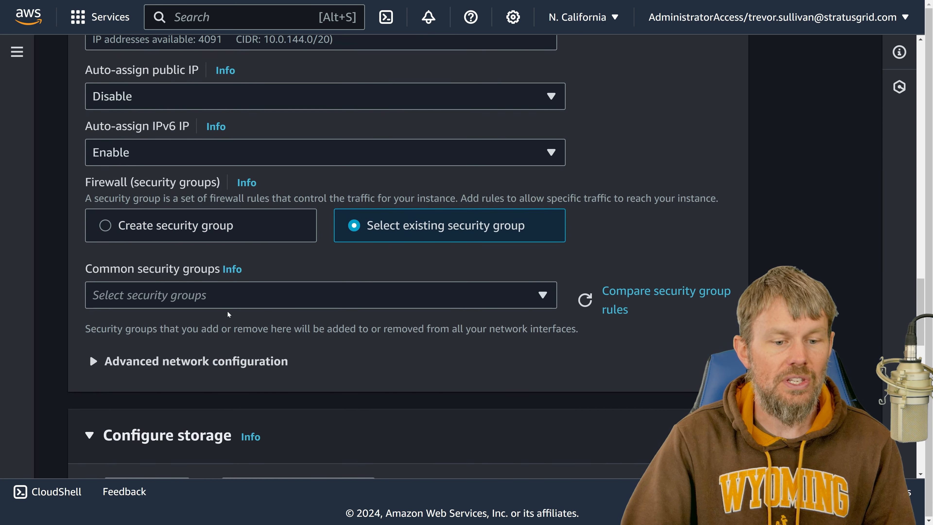
left_click(227, 304)
left_click(211, 358)
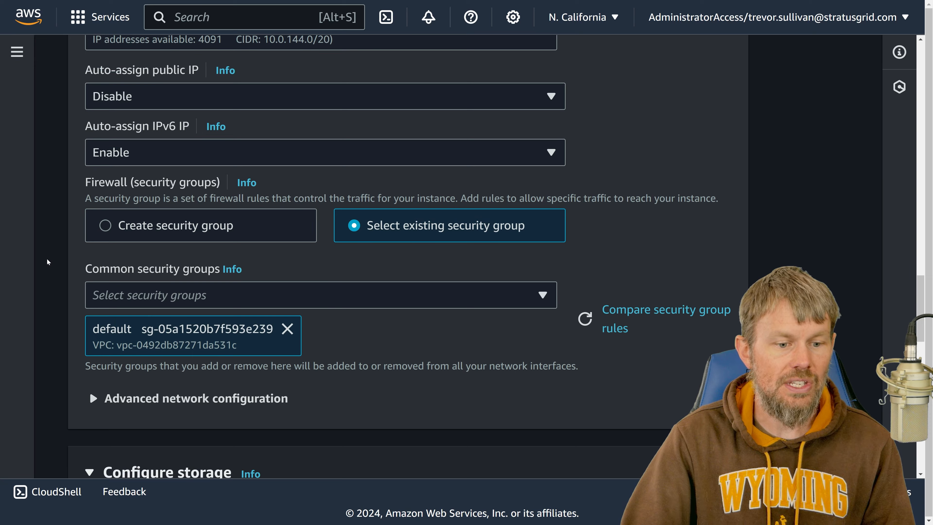
Step: Set the gp3 root volume size to 10 GiB
scroll(75, 273, "down", 4)
scroll(136, 253, "down", 3)
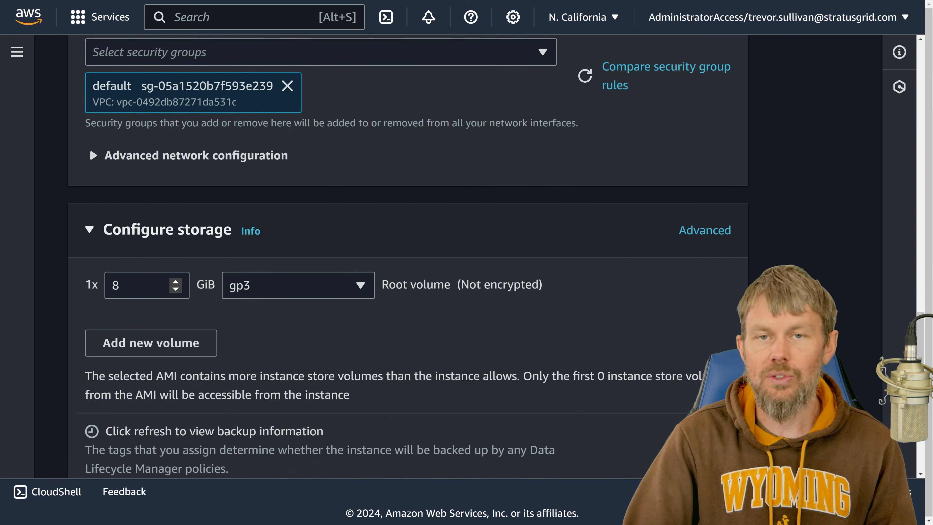
left_click_drag(133, 285, 50, 287)
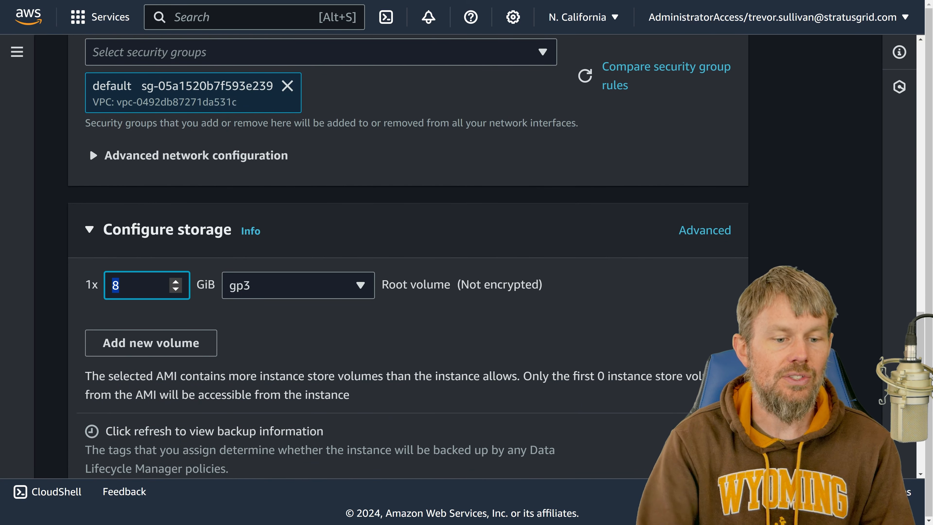
type("10")
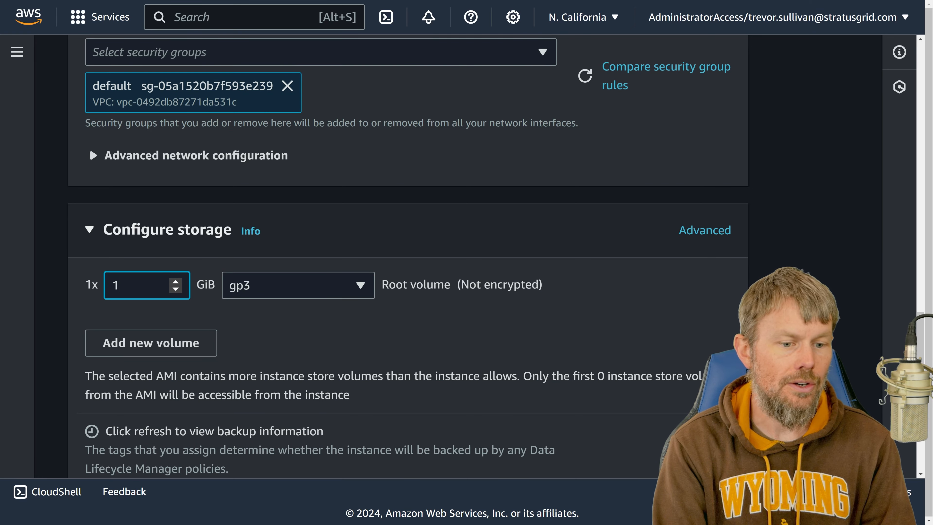
left_click(126, 191)
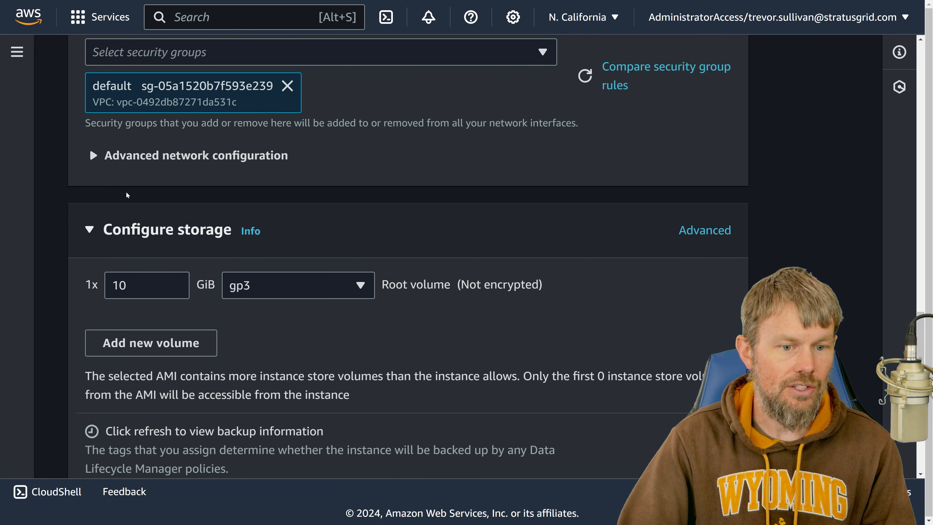
Step: Expand the advanced details and assign the devserver IAM instance profile to the instance
scroll(126, 191, "down", 2)
scroll(139, 202, "up", 1)
scroll(139, 221, "down", 5)
scroll(151, 256, "down", 4)
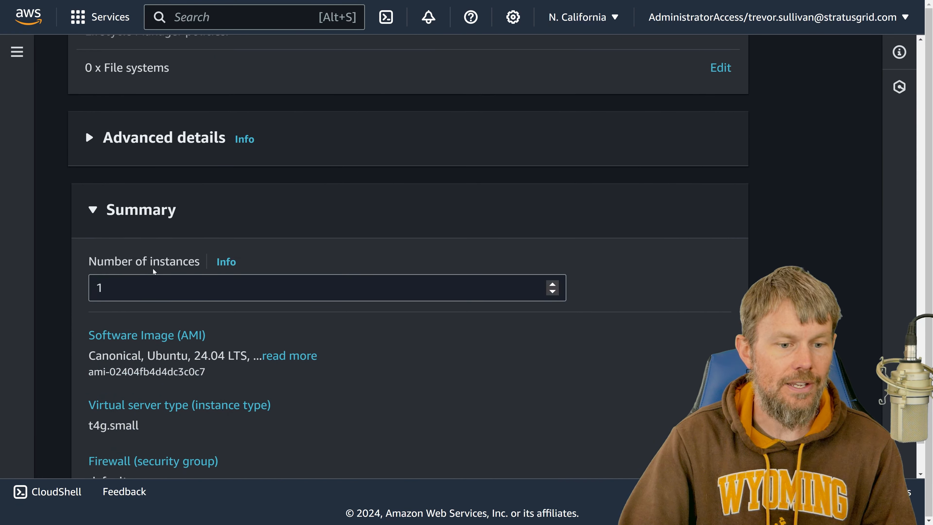
left_click(156, 152)
left_click(169, 217)
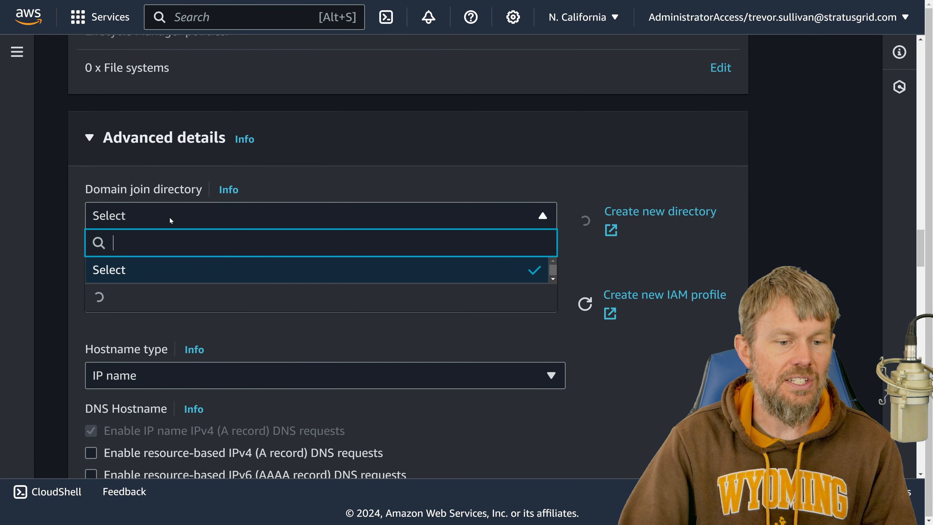
left_click(168, 216)
left_click(140, 292)
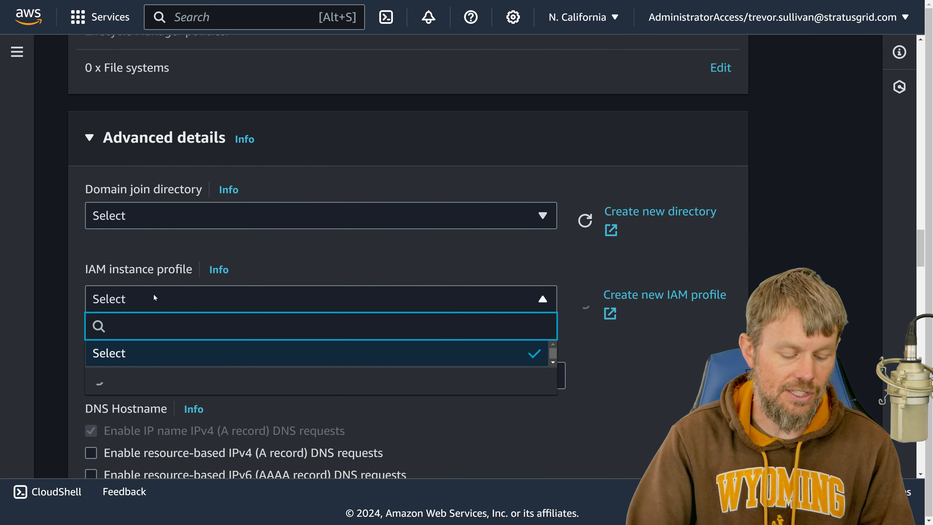
type("trevor")
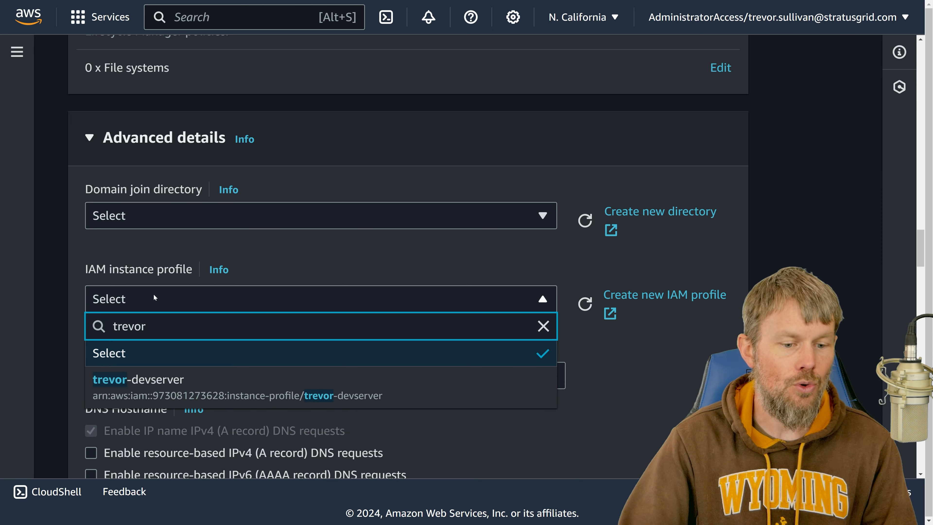
left_click(154, 384)
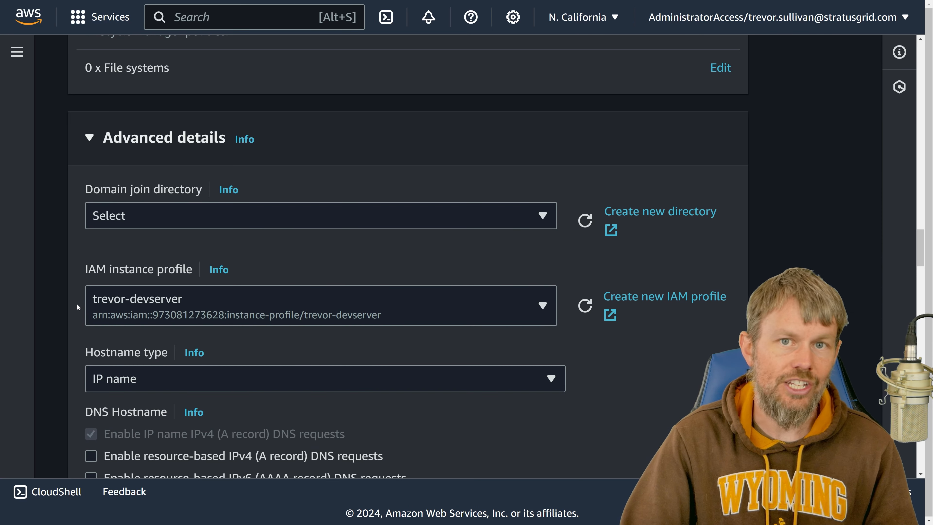
Step: Set the purchasing option to Spot instances and show the customizable Spot instance options
scroll(76, 303, "down", 4)
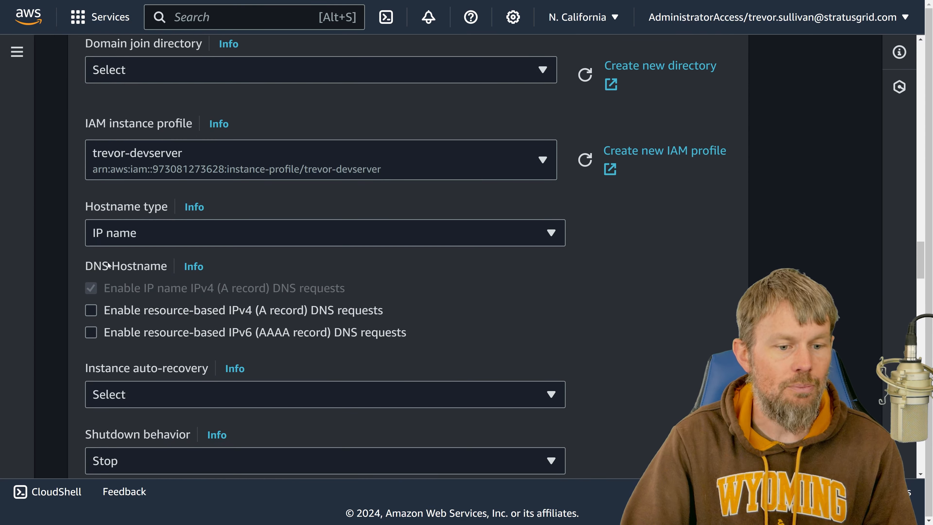
scroll(69, 246, "down", 7)
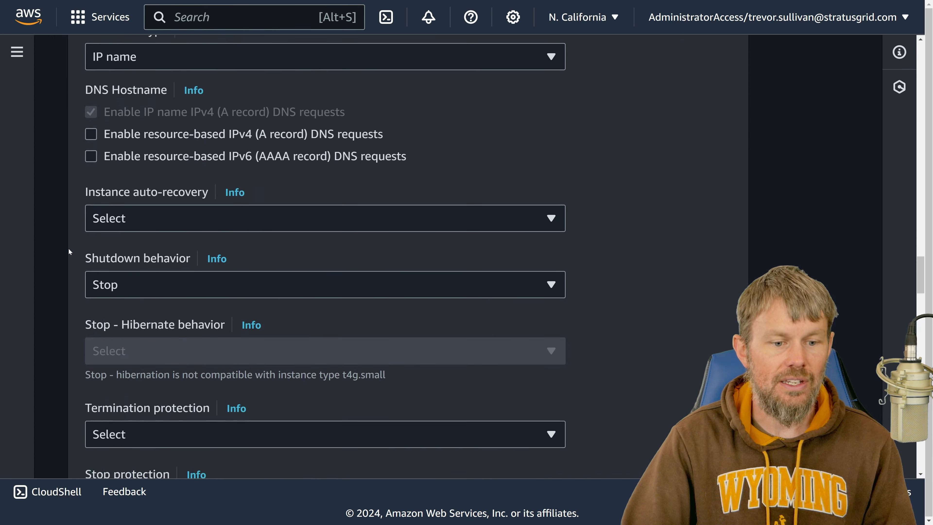
scroll(75, 254, "down", 8)
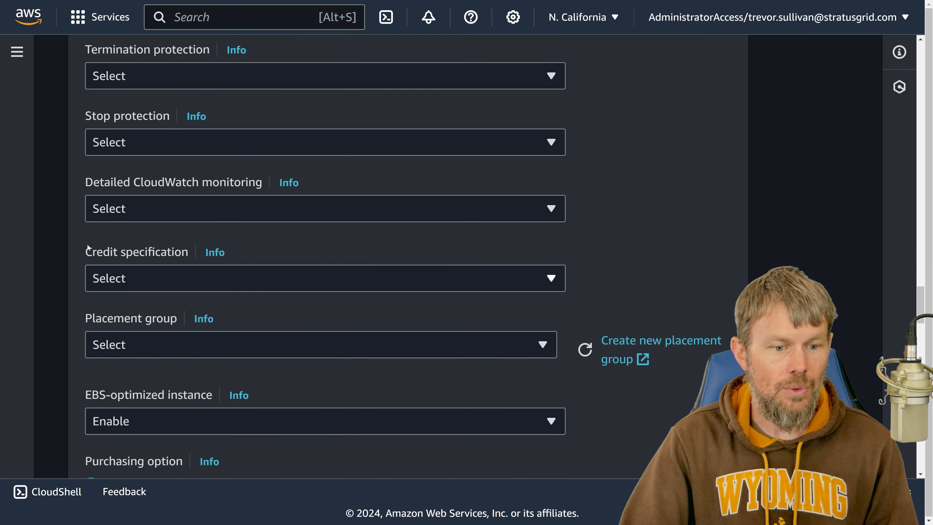
scroll(83, 257, "down", 4)
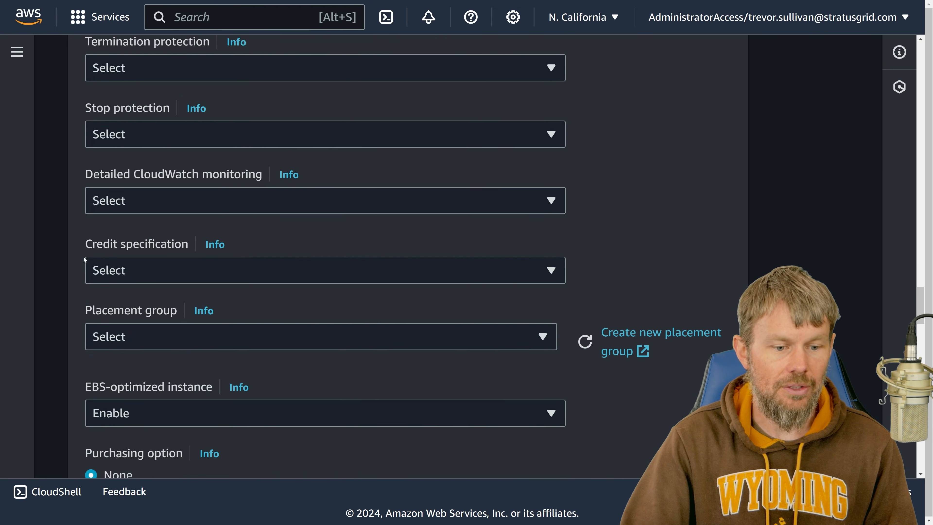
scroll(84, 269, "down", 3)
left_click(96, 262)
scroll(96, 262, "down", 3)
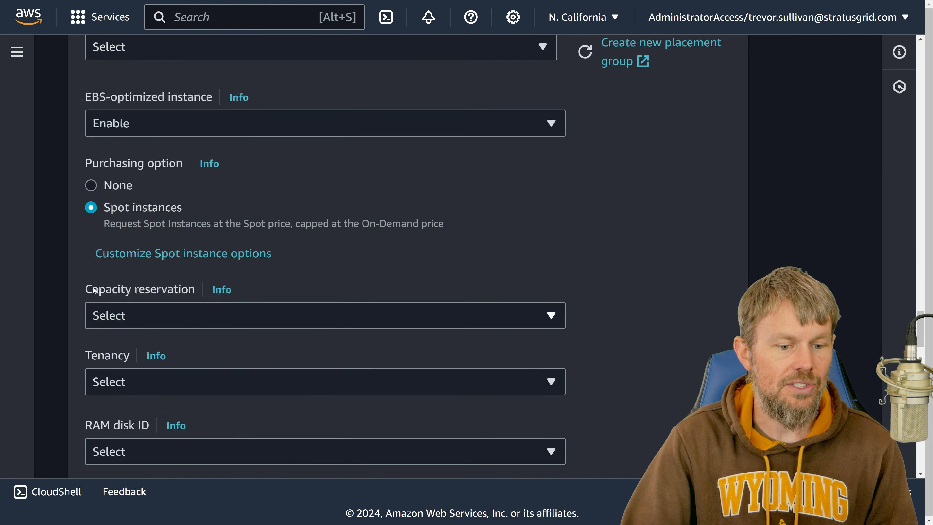
left_click(140, 250)
Step: Set the Spot request type to Persistent and the interruption behavior to Stop
scroll(173, 303, "down", 3)
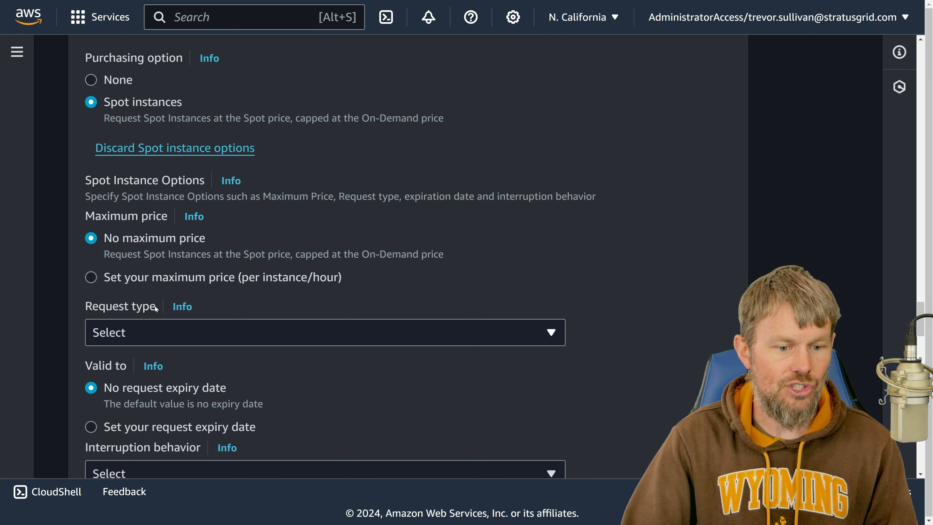
left_click(139, 330)
left_click(156, 410)
scroll(57, 344, "down", 3)
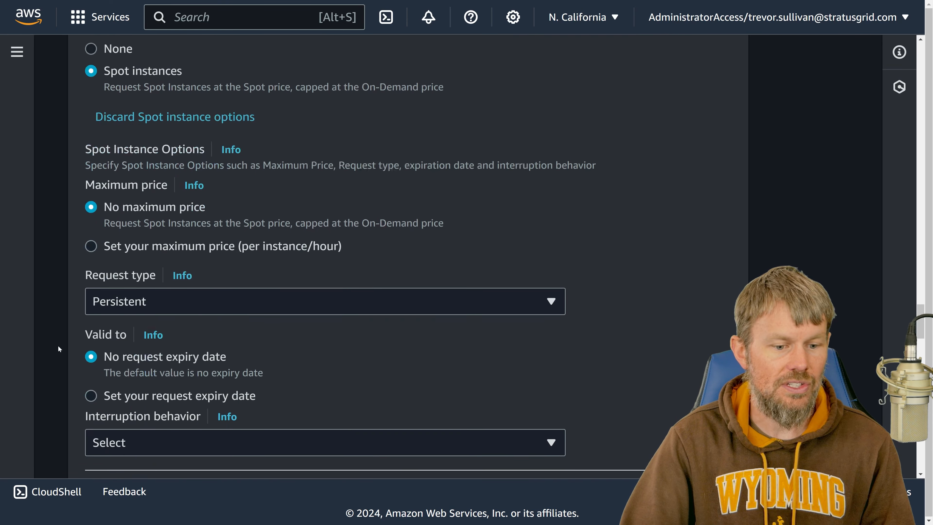
scroll(129, 359, "down", 2)
left_click(149, 328)
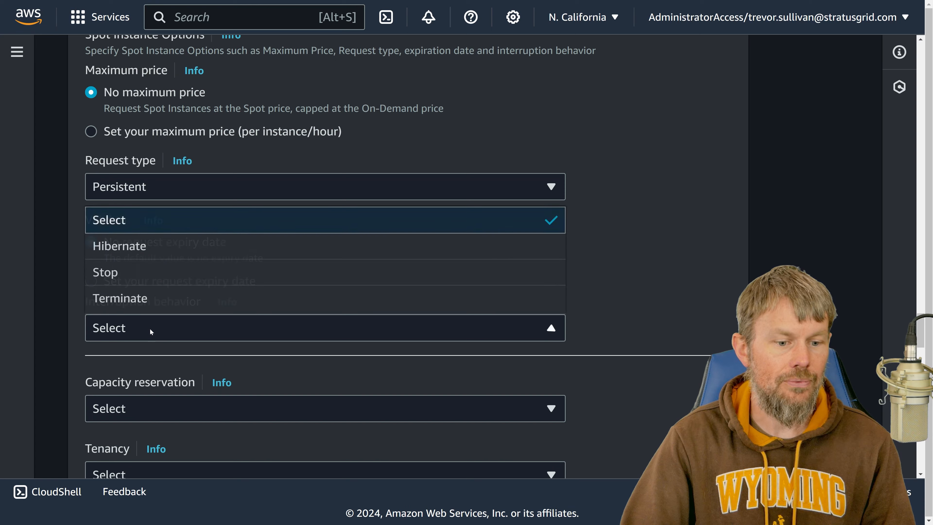
left_click(129, 270)
Step: Launch the single Ubuntu instance with the configured settings
scroll(52, 217, "down", 15)
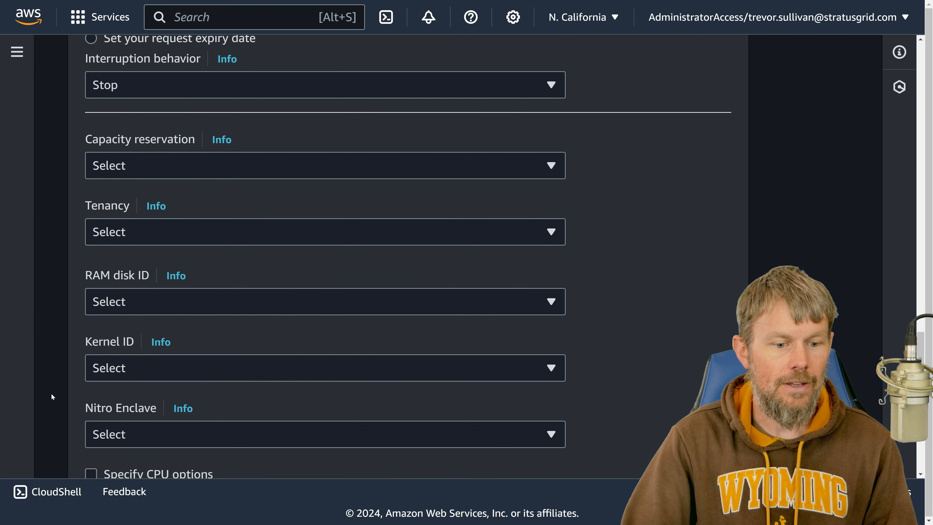
scroll(59, 401, "down", 15)
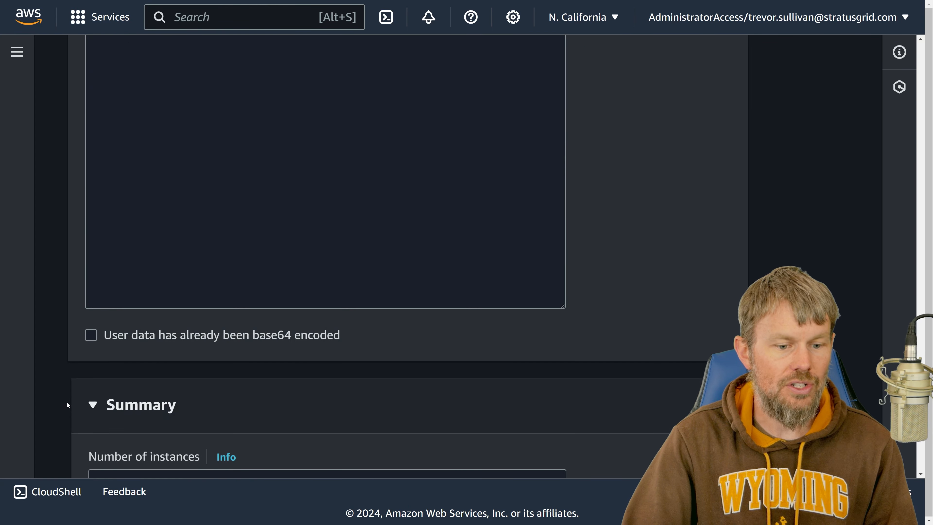
scroll(67, 405, "down", 5)
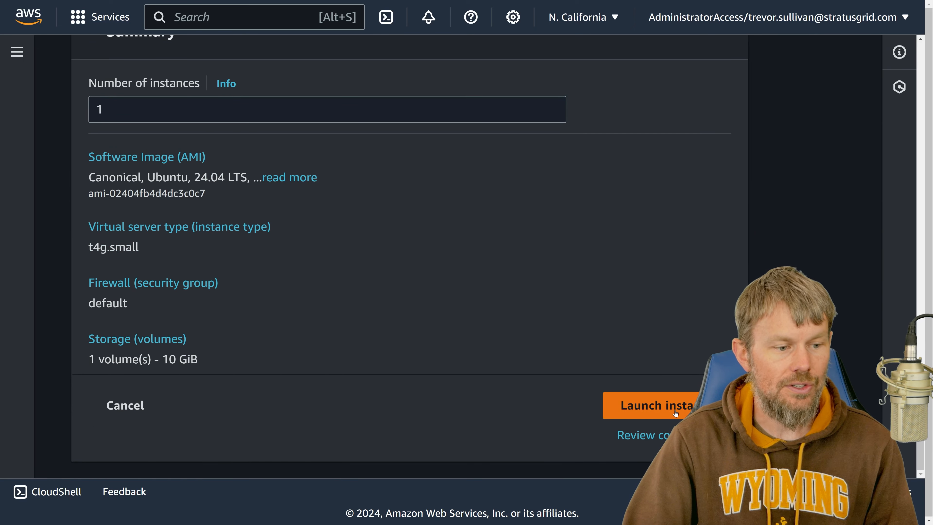
left_click(655, 406)
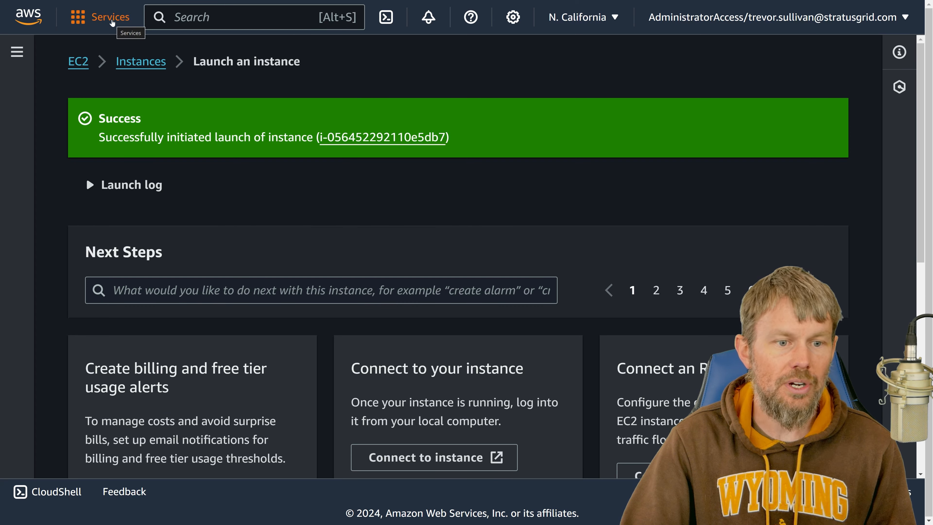
Step: Search the AWS services for "systems" and open Systems Manager
left_click(112, 22)
left_click(238, 27)
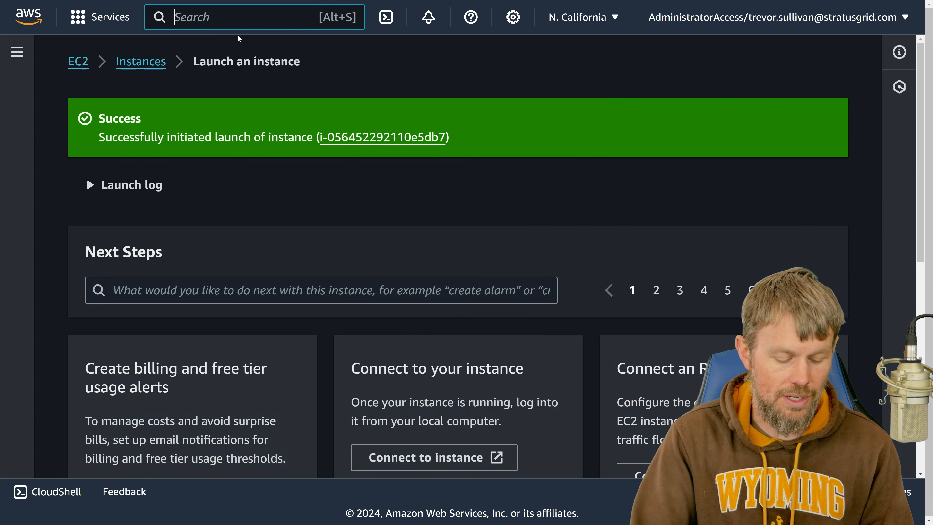
type("systems")
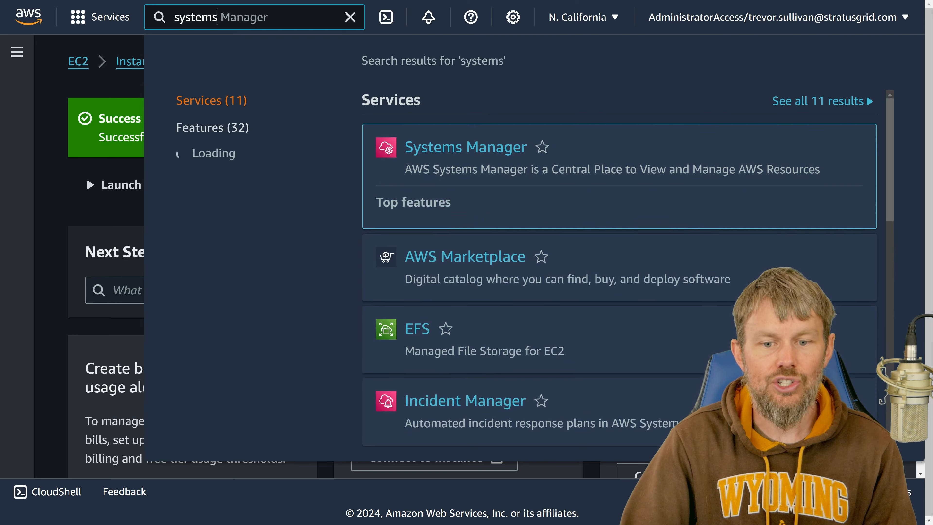
left_click(436, 153)
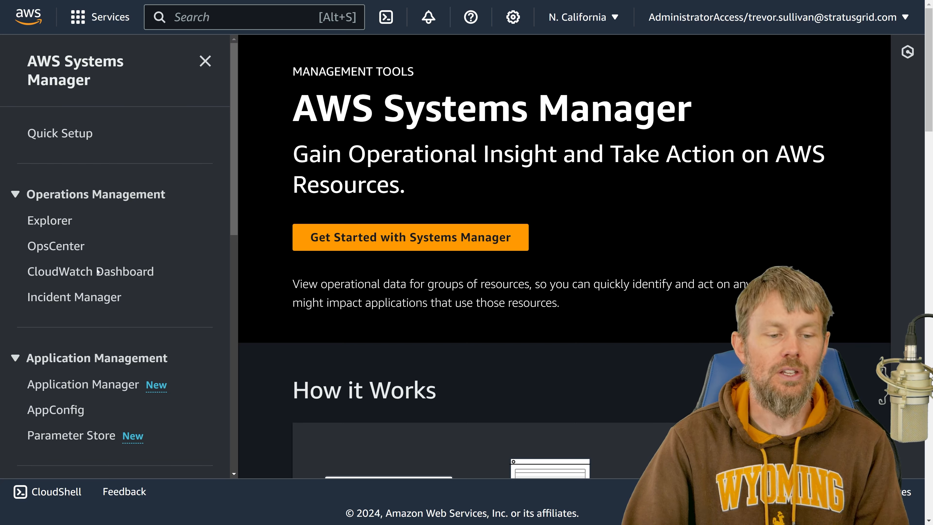
Step: Open Fleet Manager under Node Management to check whether the new instance is registered as a managed node
scroll(95, 285, "down", 2)
scroll(96, 290, "down", 1)
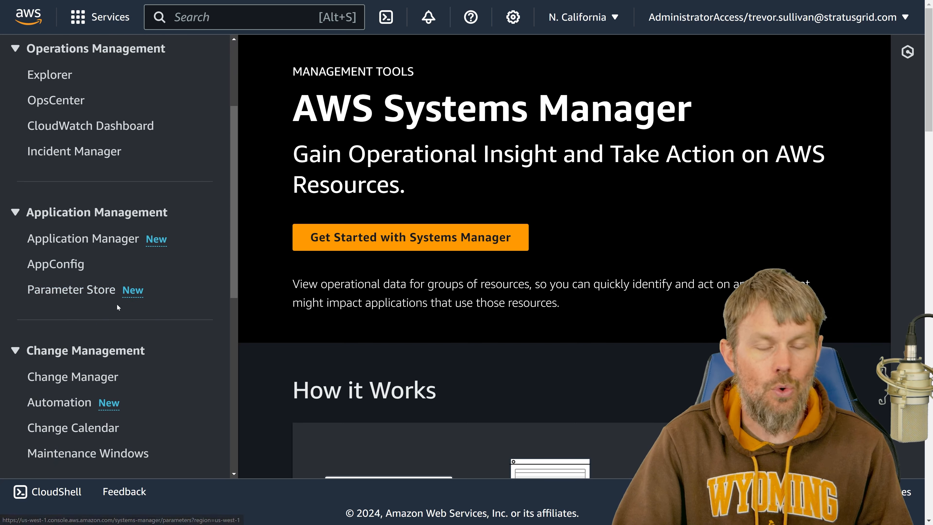
scroll(96, 302, "down", 2)
scroll(97, 302, "down", 6)
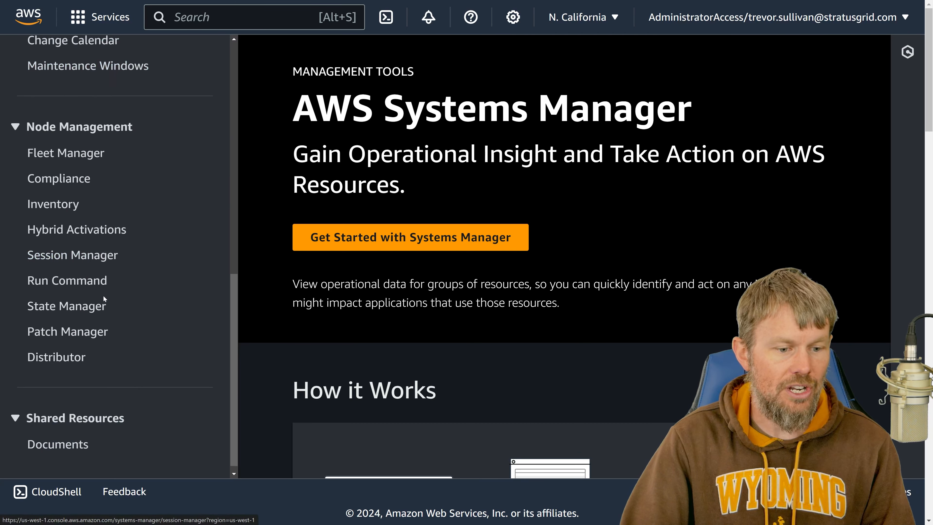
left_click(74, 153)
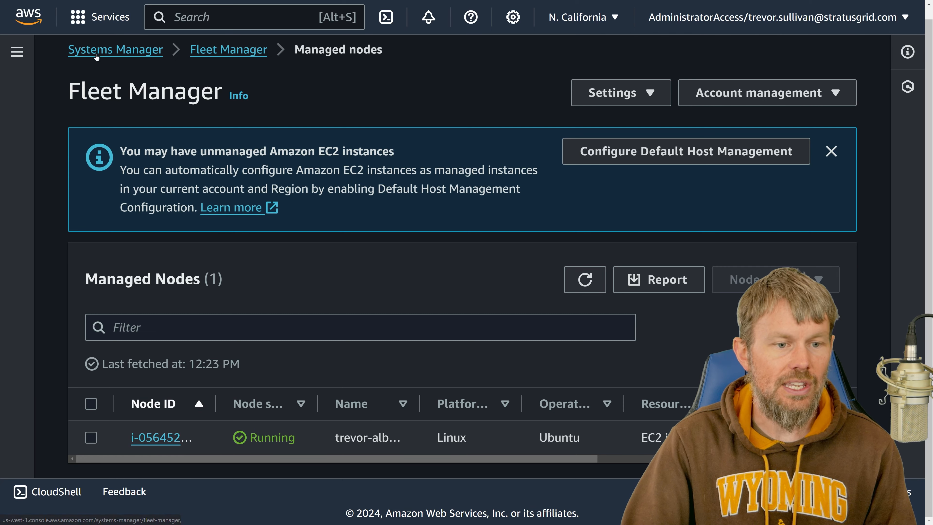
Step: Go back to the EC2 service and open its list of instances
left_click(82, 19)
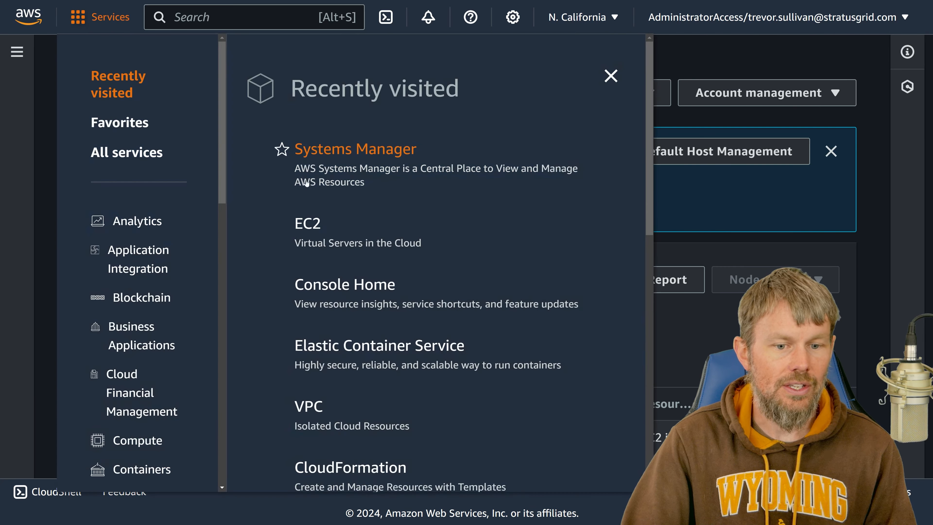
left_click(312, 219)
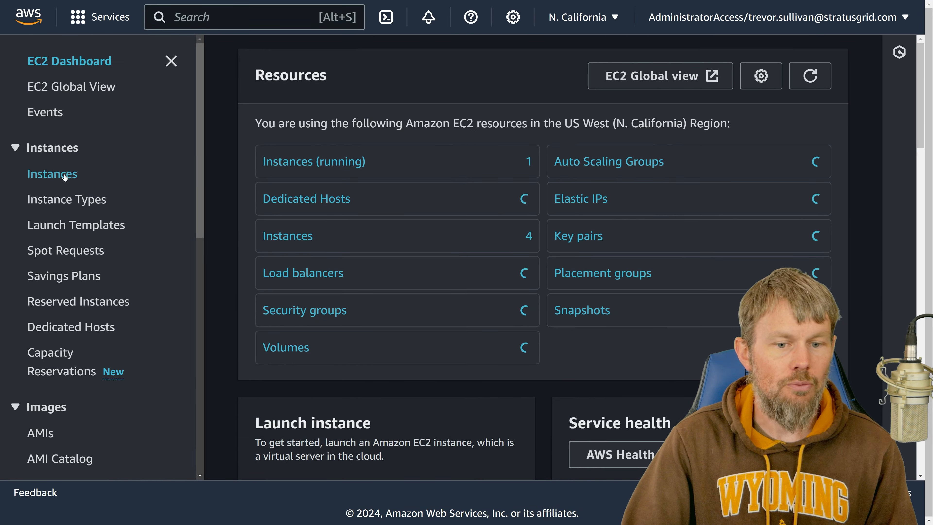
left_click(66, 174)
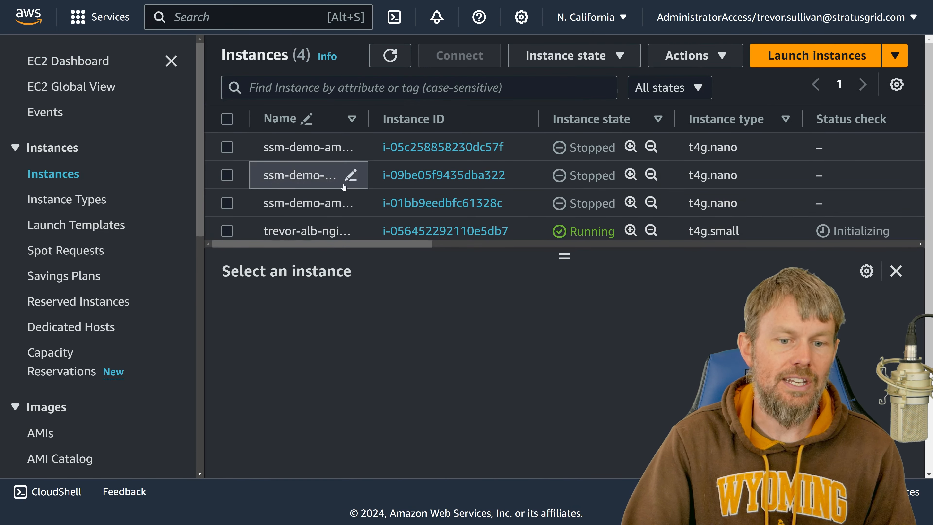
Step: Select the running nginx test instance and connect to it through Session Manager
scroll(424, 227, "down", 3)
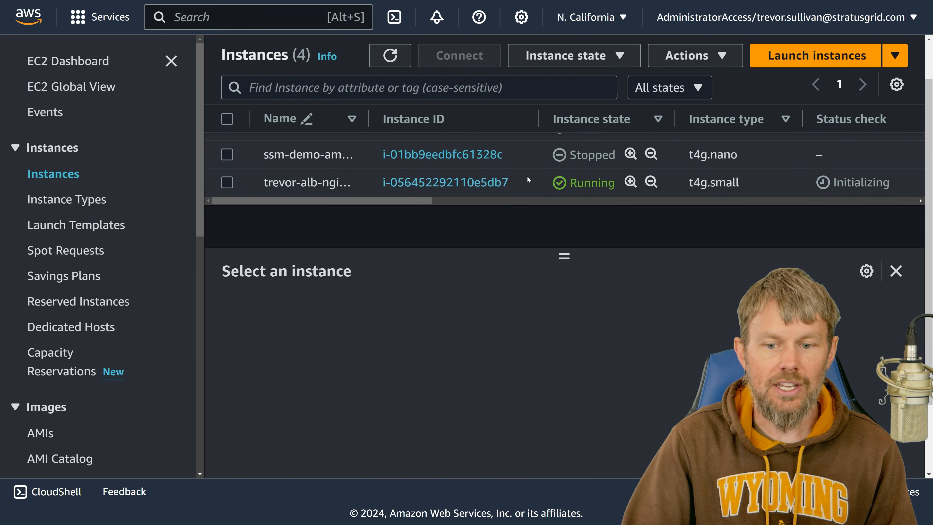
left_click(528, 182)
left_click(547, 79)
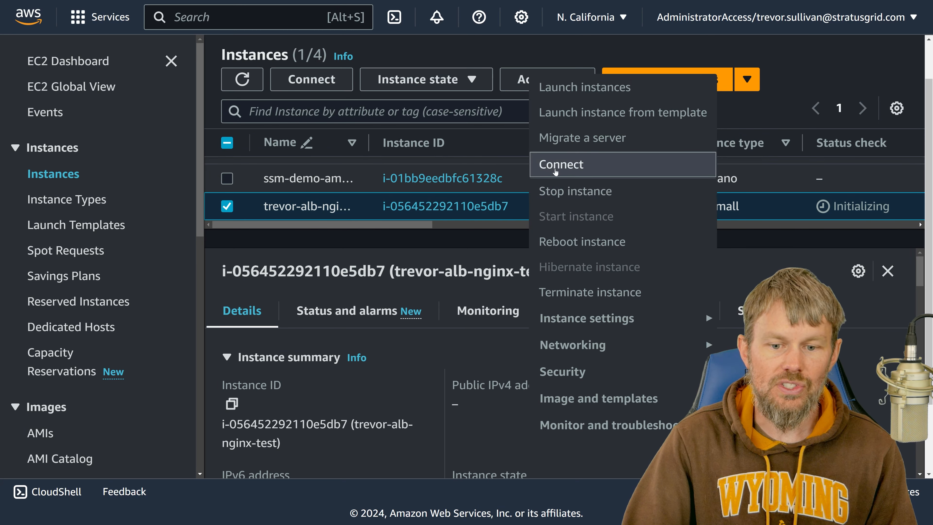
left_click(558, 168)
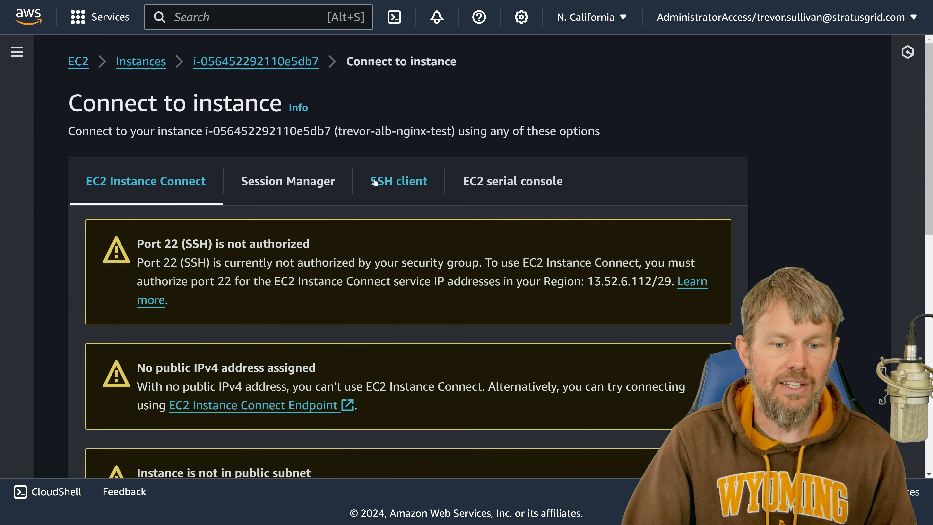
left_click(290, 189)
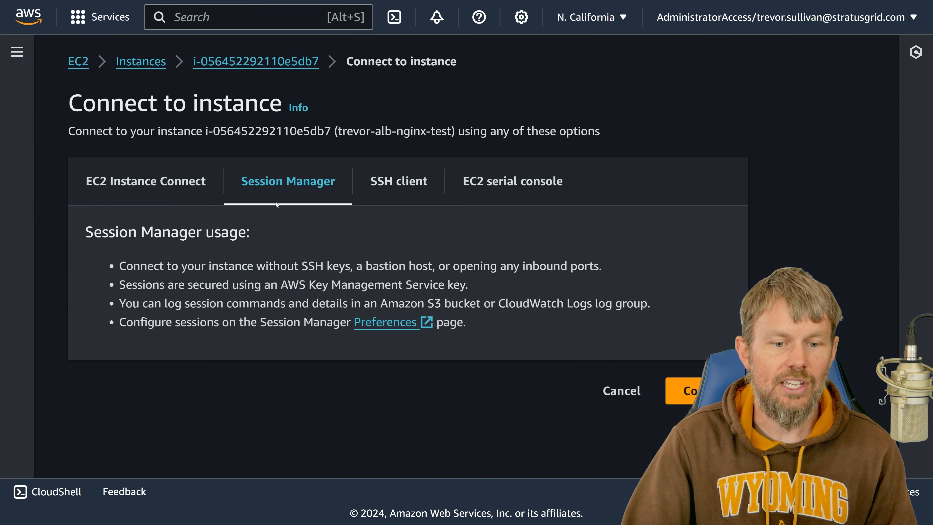
left_click(681, 390)
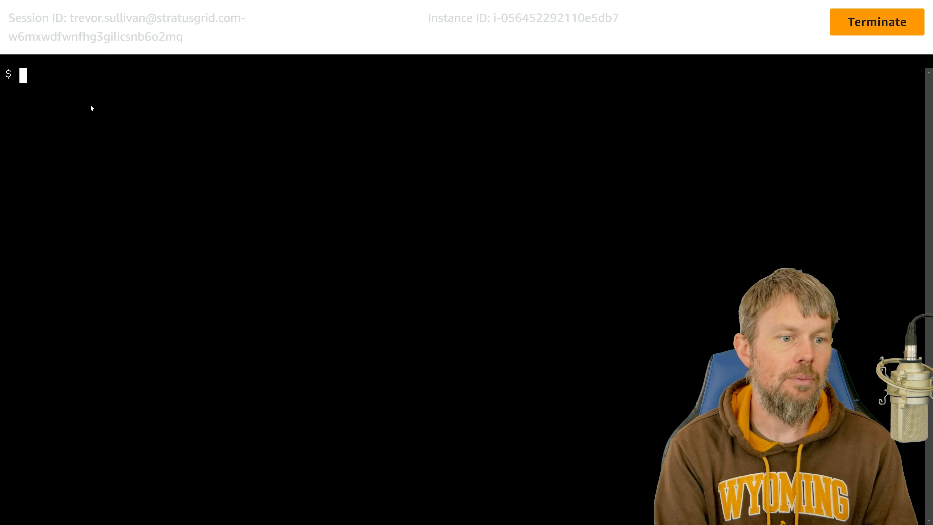
Step: Refresh the instance's package lists with "sudo apt update"
type("sudo ap")
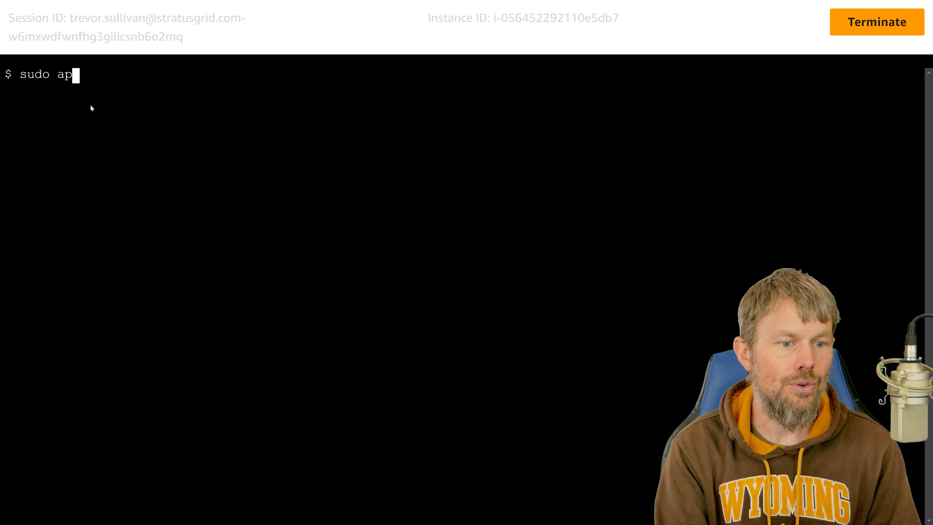
type("t update")
key("Return")
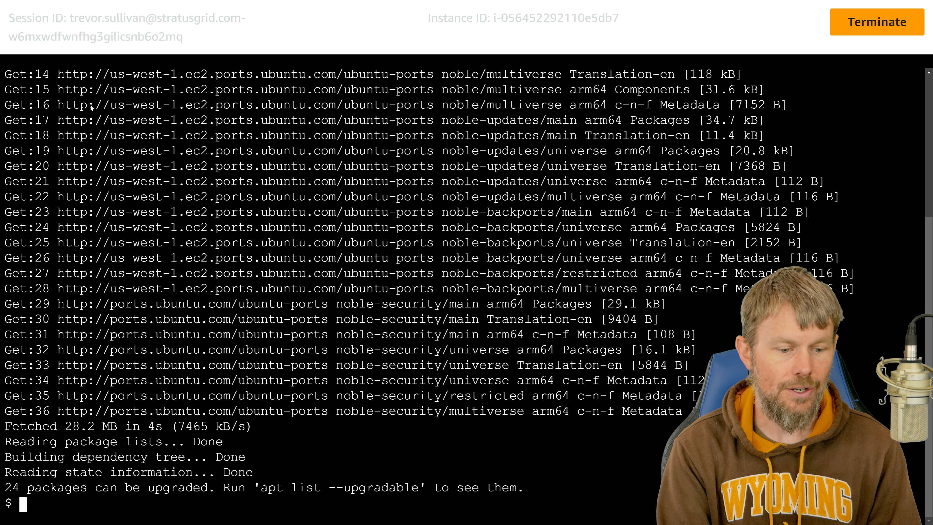
Step: Install Docker on the instance with "sudo apt install docker.io --yes"
key("ctrl+l")
key("BackSpace")
type("sudo apt")
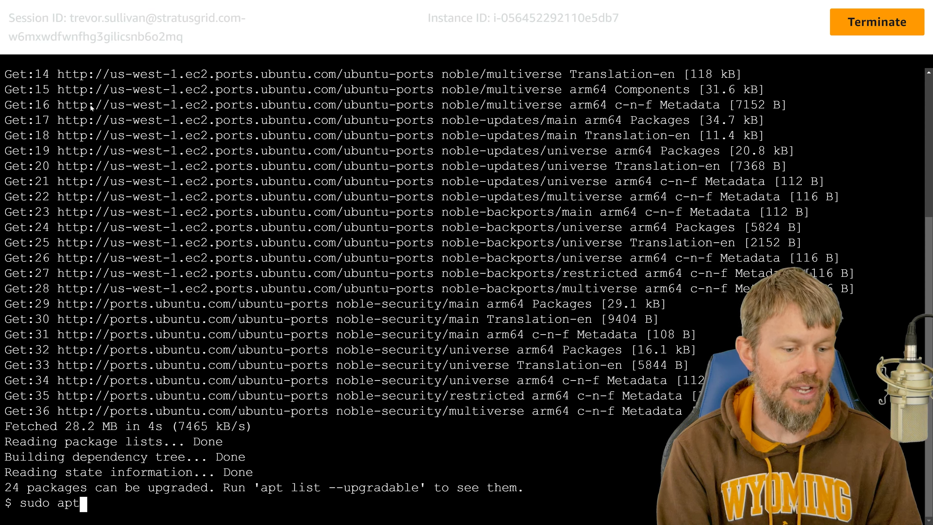
type(" install docker.io --yes")
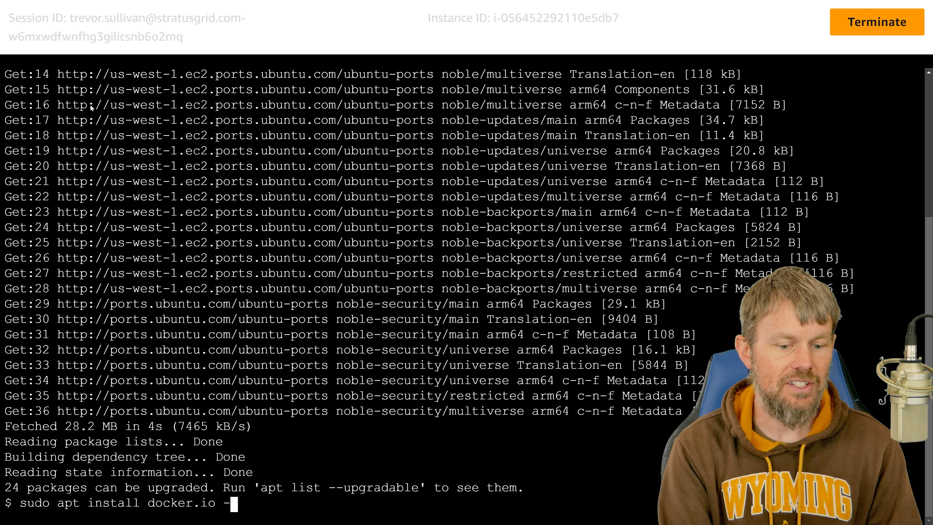
key("Return")
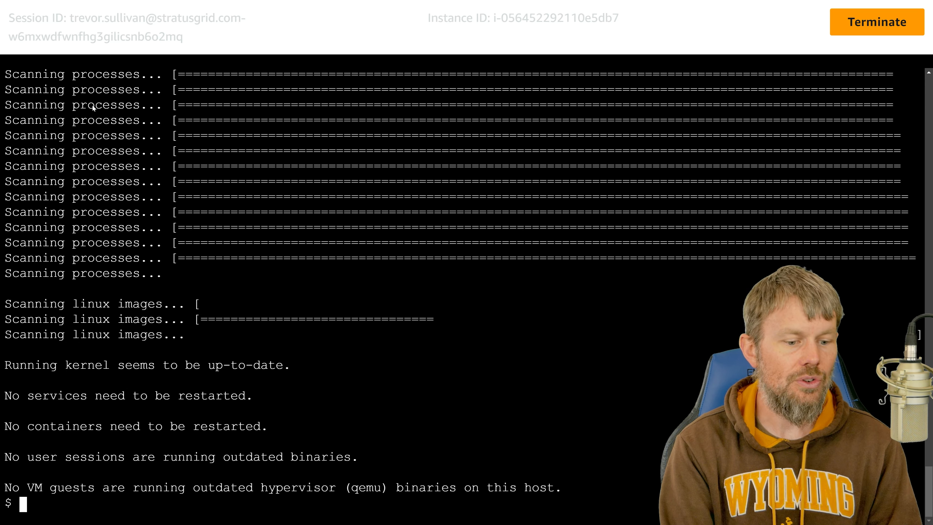
Step: Download the nginx container image with "sudo docker pull nginx"
type("sudo do")
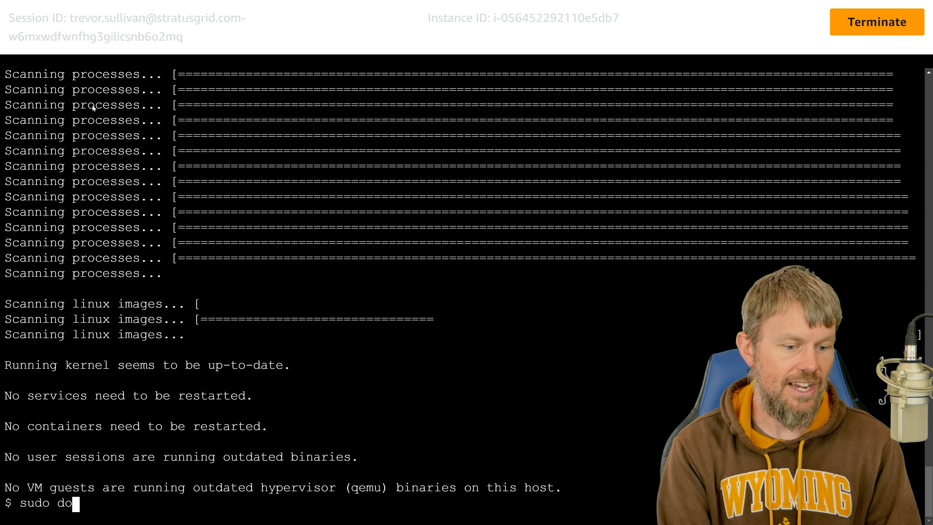
type("cker pull nginx")
key("Return")
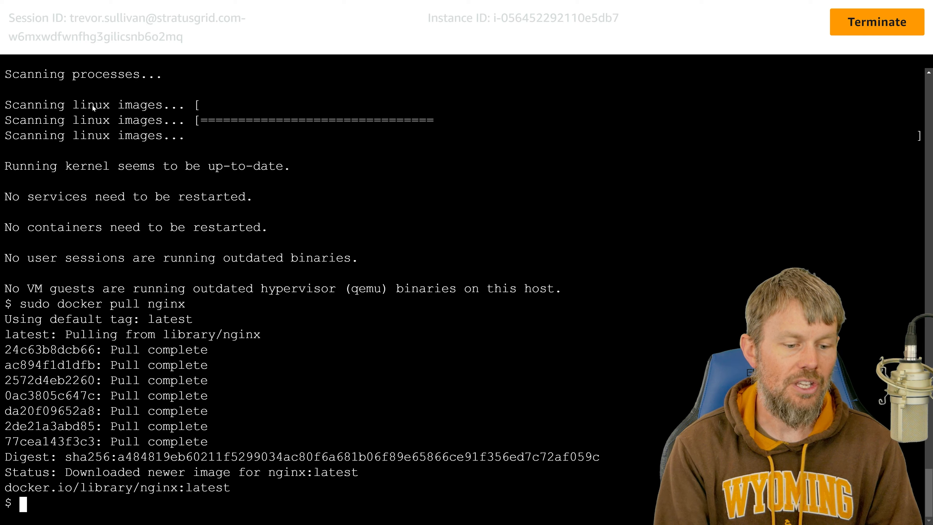
Step: Start a detached nginx container on the host network with "sudo docker run --net=host --detach nginx"
key("Up")
key("BackSpace")
key("BackSpace")
key("BackSpace")
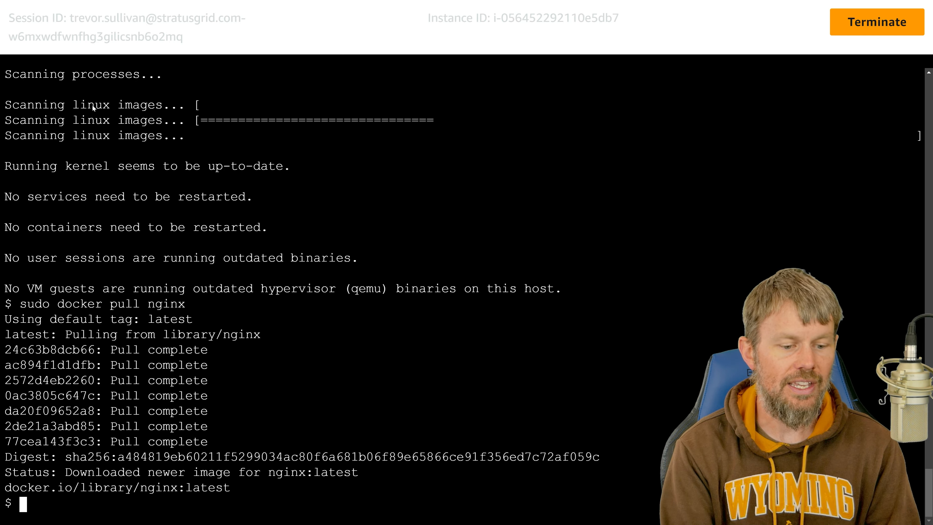
type("sudo docker run --net=host")
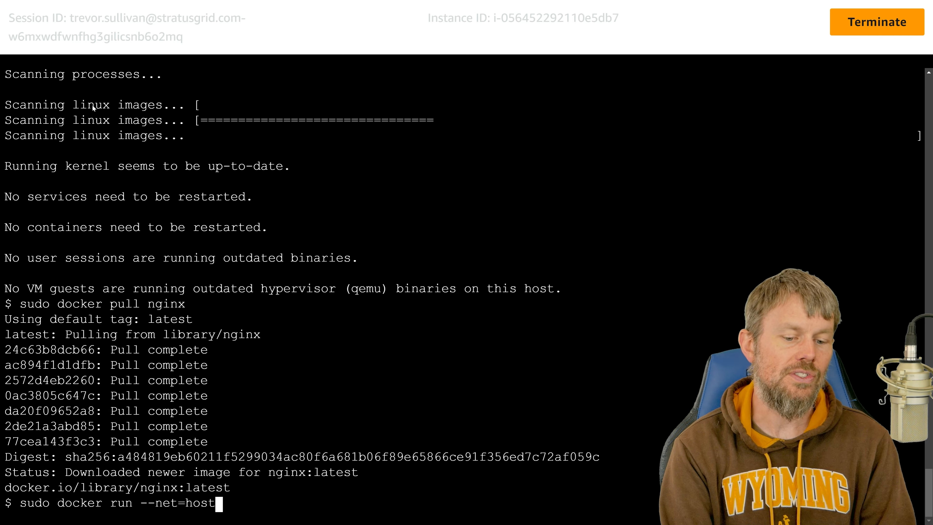
type("--det")
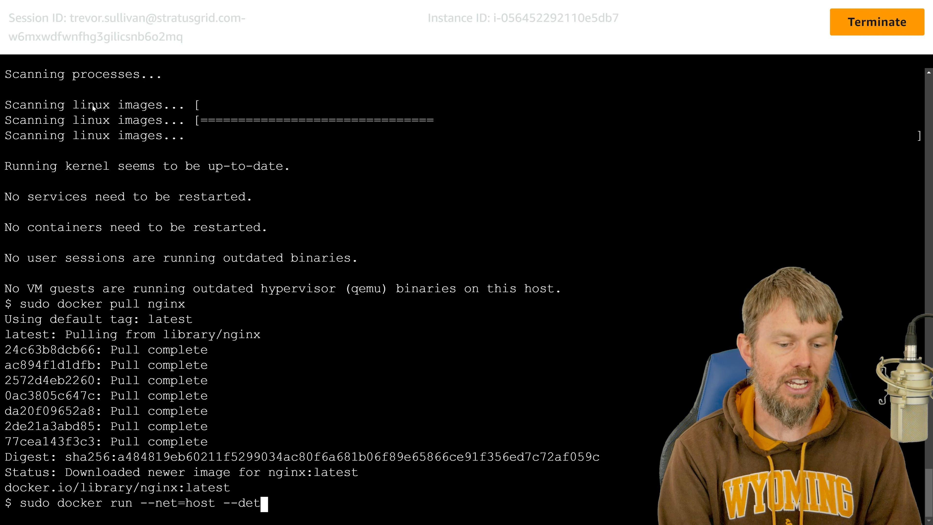
type("ach nginx")
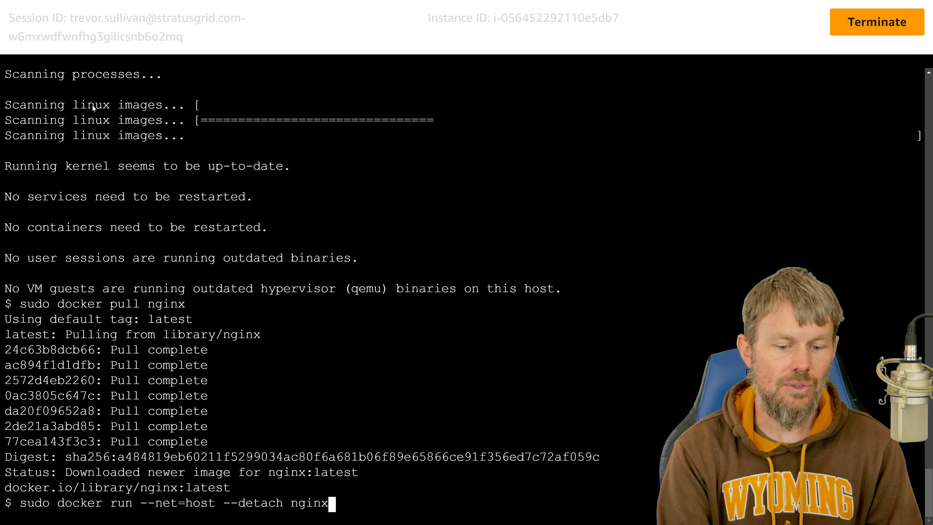
key("Return")
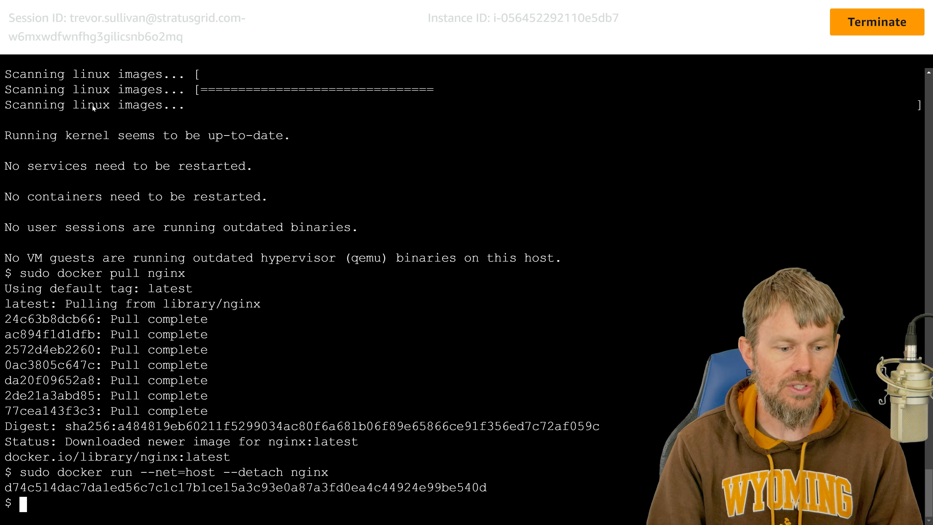
type("cur")
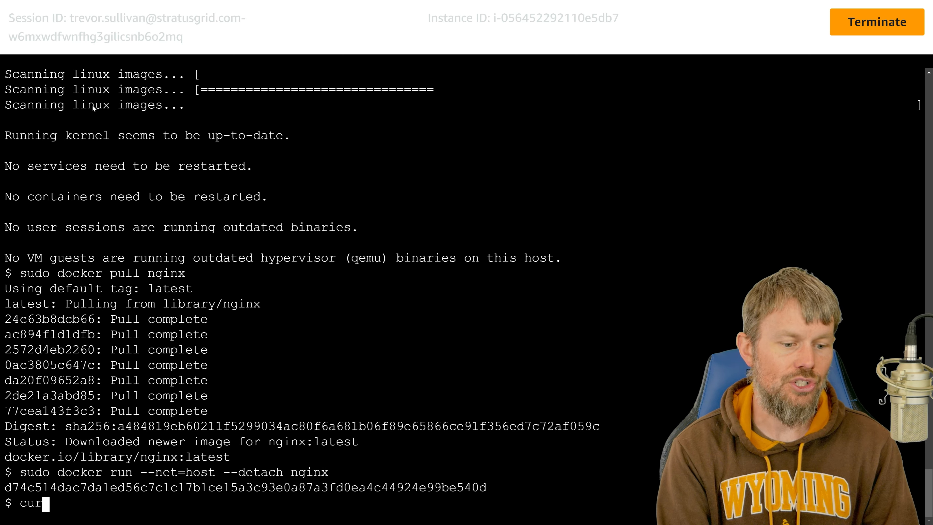
type("l http://localhost:")
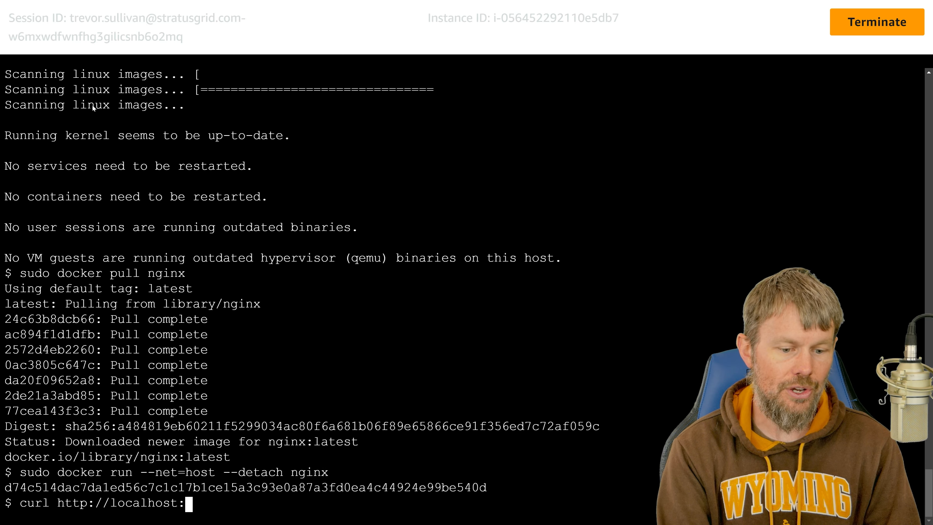
key("BackSpace")
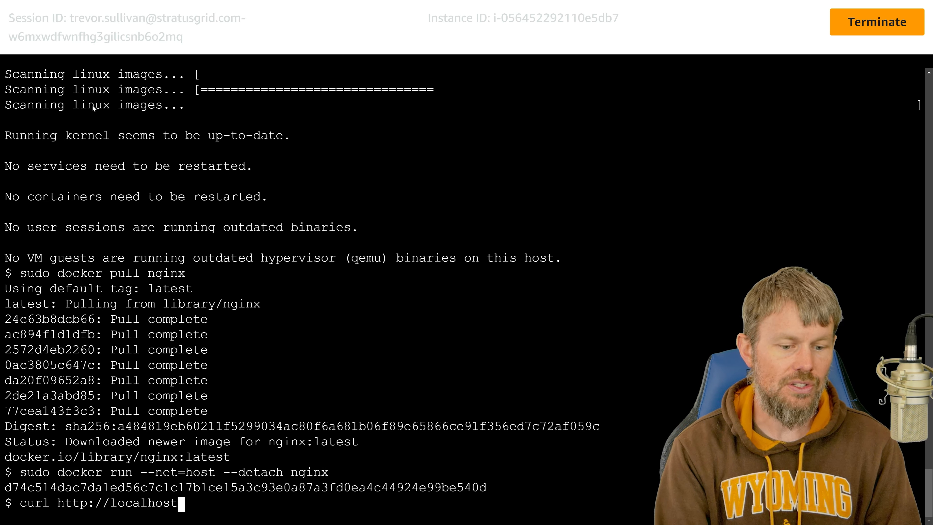
key("Return")
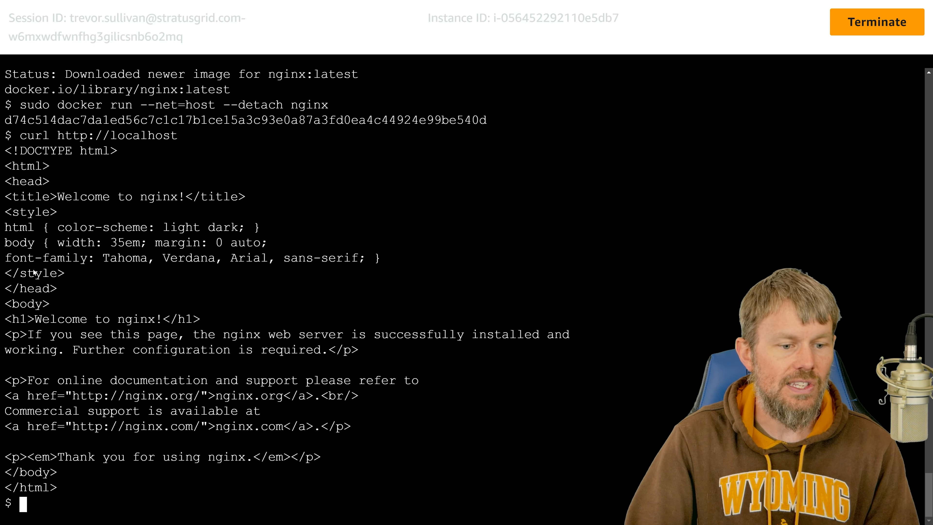
left_click_drag(10, 150, 107, 461)
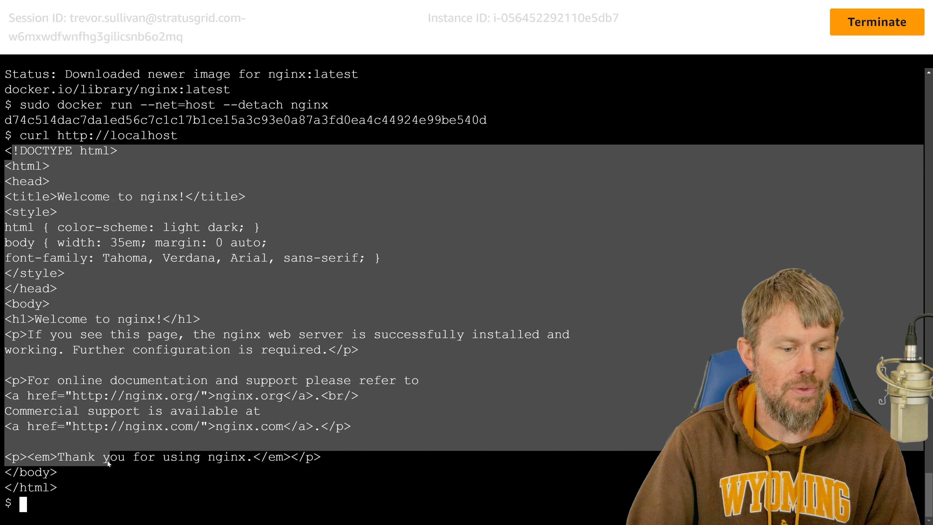
left_click(107, 460)
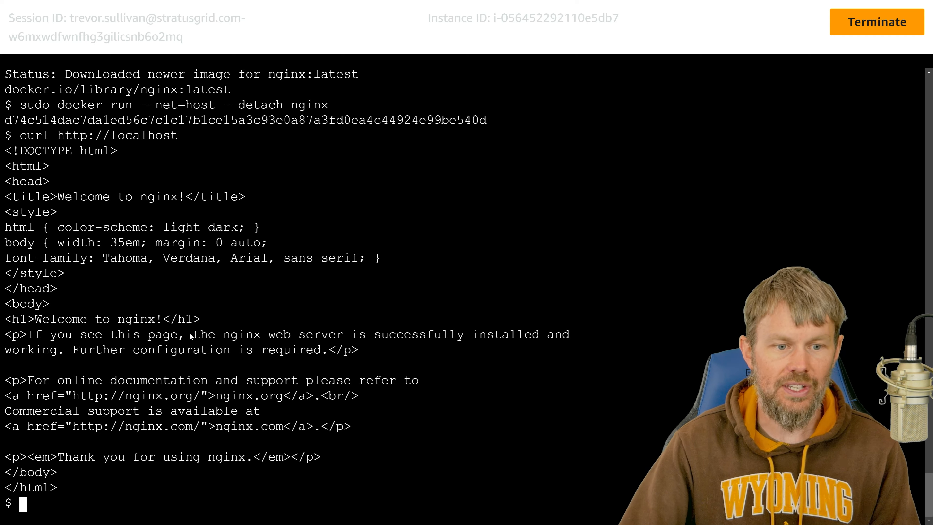
Step: Return to the EC2 instances list and open the security group attached to the running nginx test instance
key("F11")
left_click(159, 3)
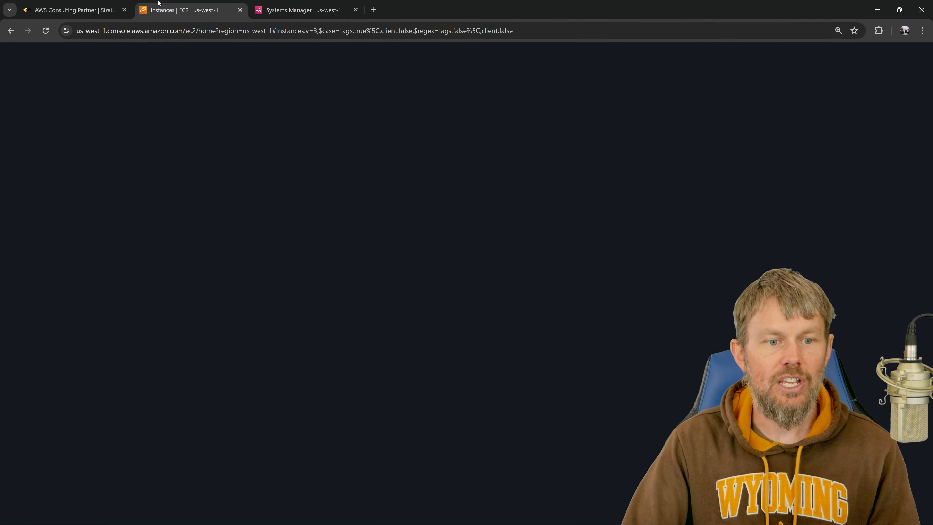
key("F11")
scroll(338, 205, "down", 2)
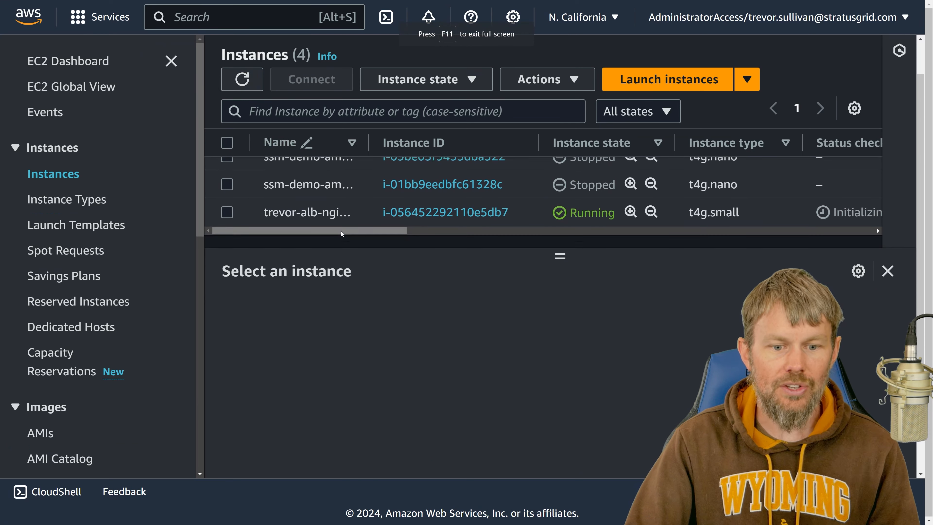
left_click(527, 209)
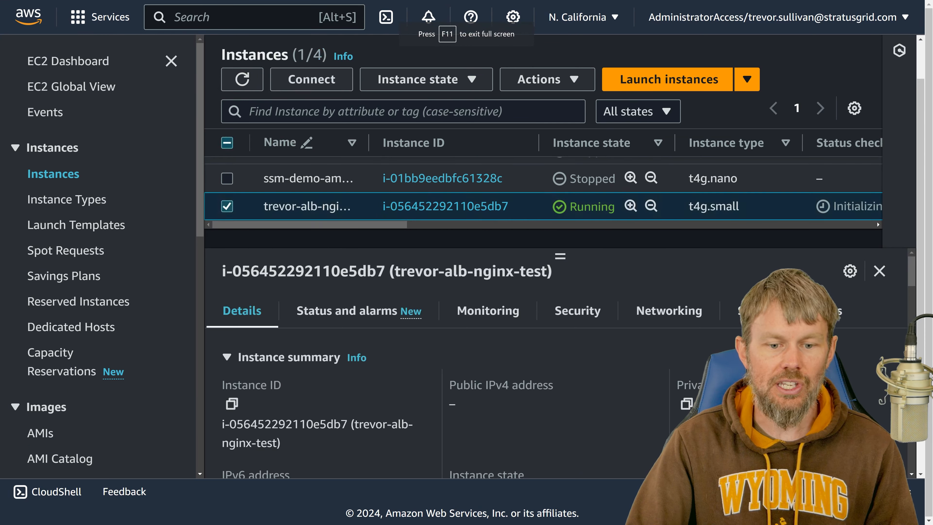
left_click(559, 312)
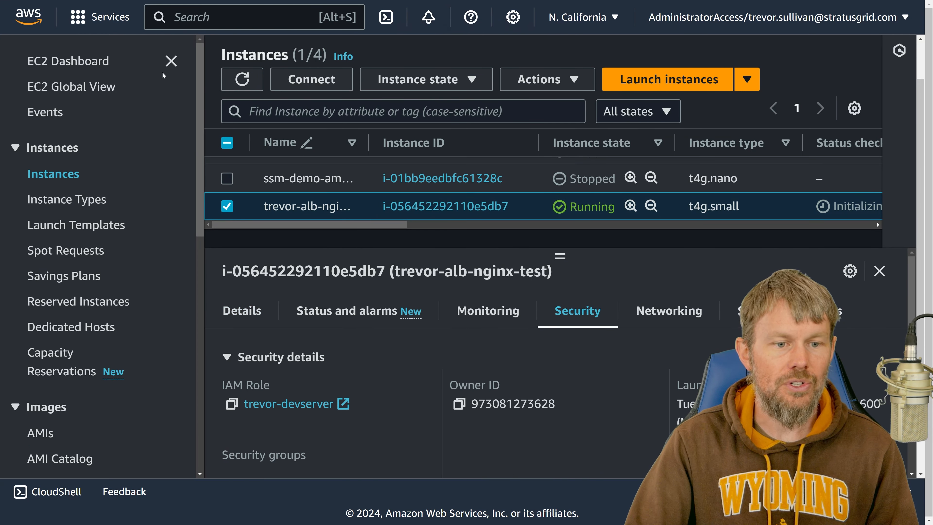
left_click(171, 61)
scroll(289, 364, "down", 2)
left_click(169, 393)
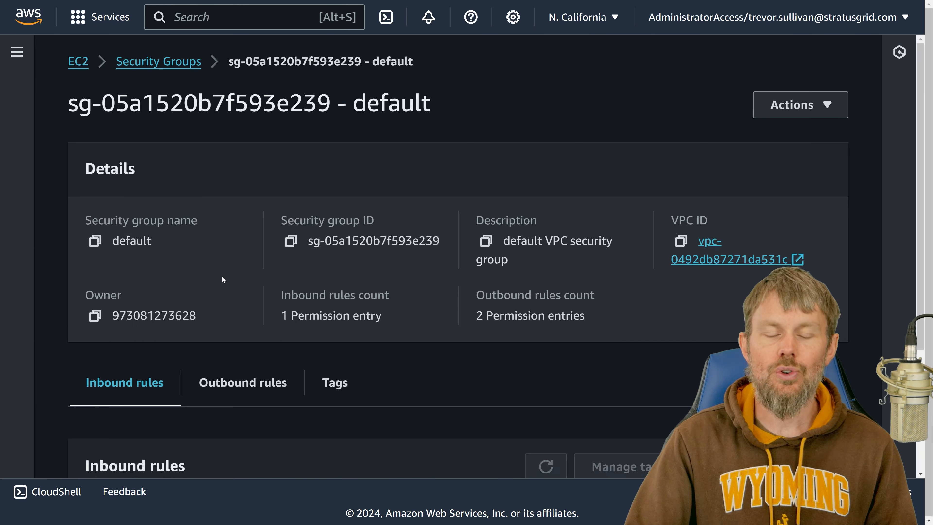
Step: Examine the default security group's inbound rule, including its traffic type, protocol and port range
scroll(231, 271, "down", 4)
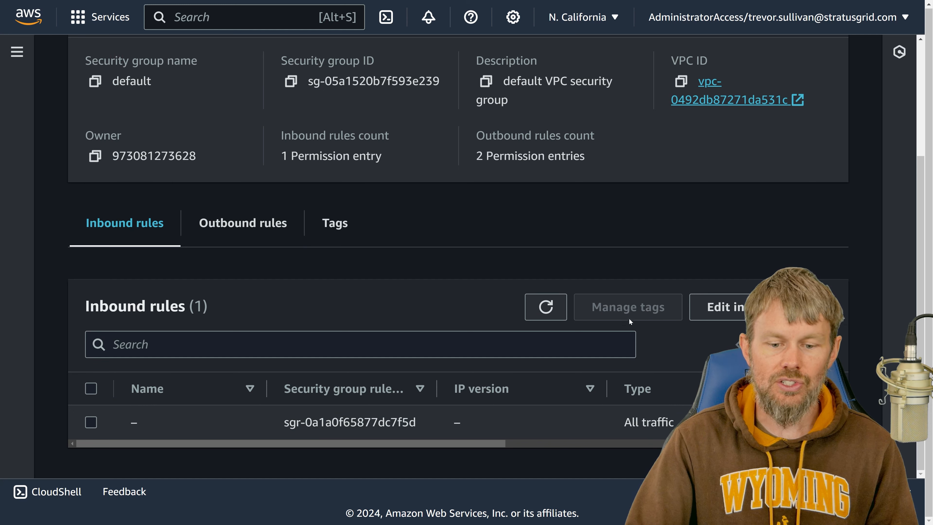
left_click(280, 423)
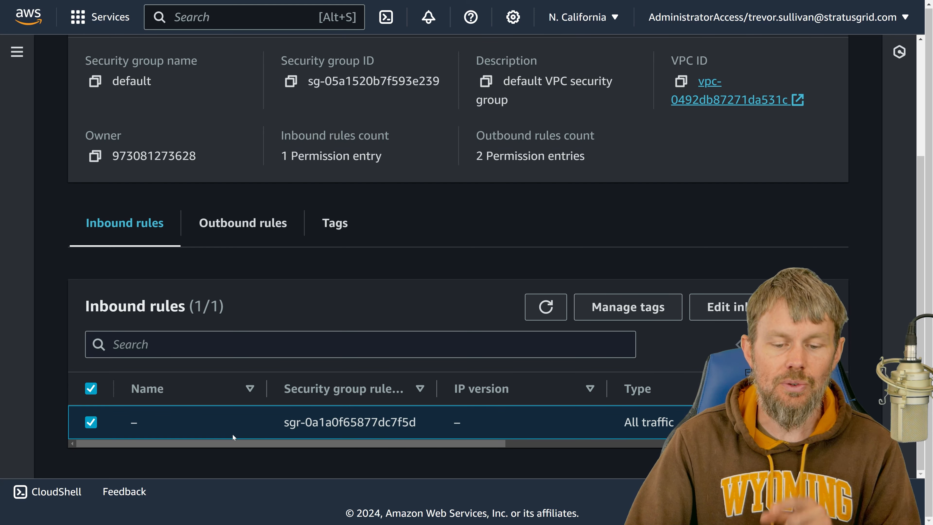
scroll(368, 422, "right", 5)
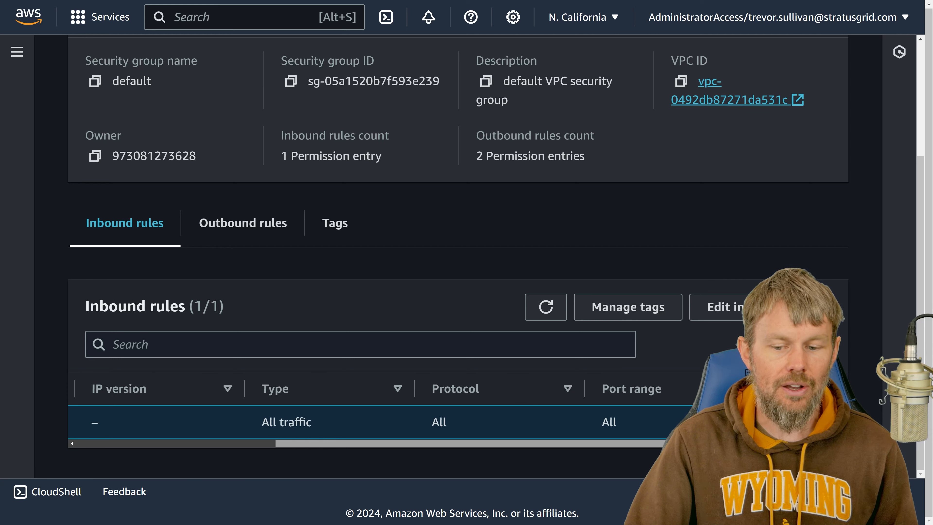
scroll(369, 434, "left", 5)
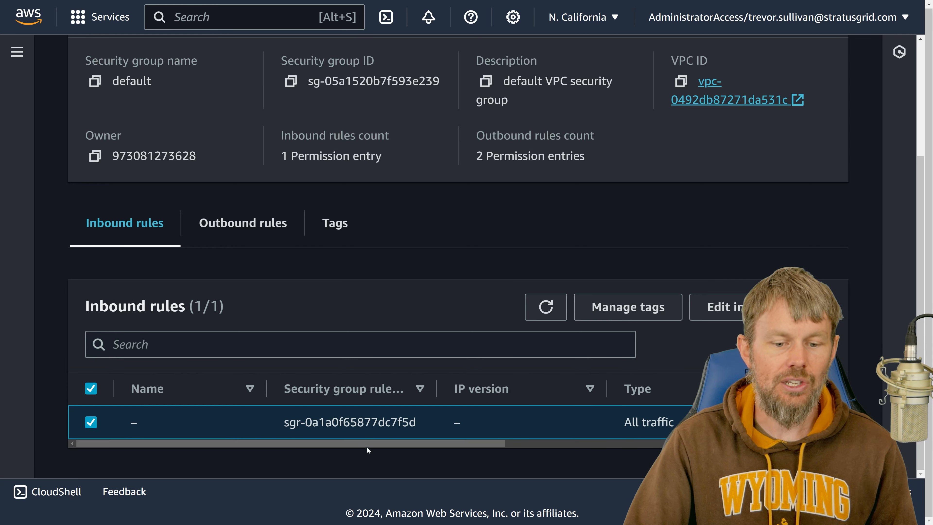
scroll(399, 445, "right", 5)
scroll(398, 445, "left", 5)
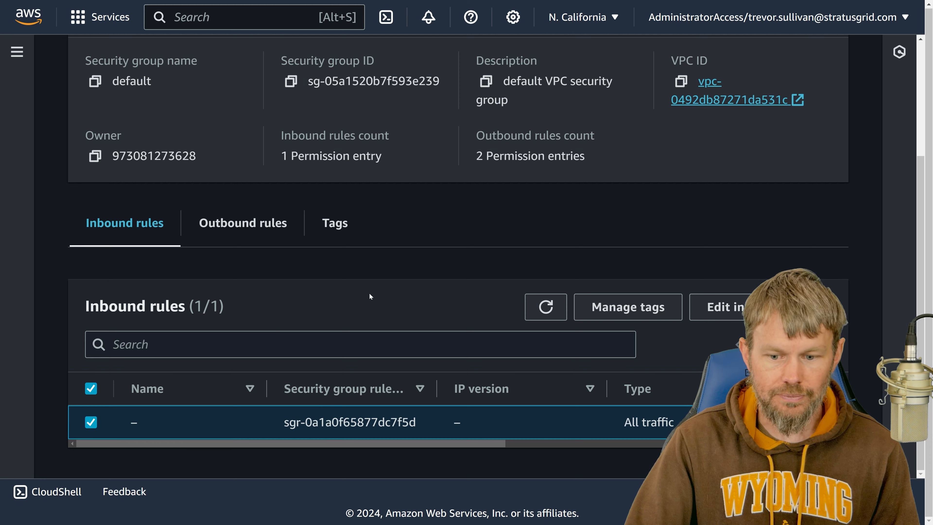
scroll(369, 296, "up", 4)
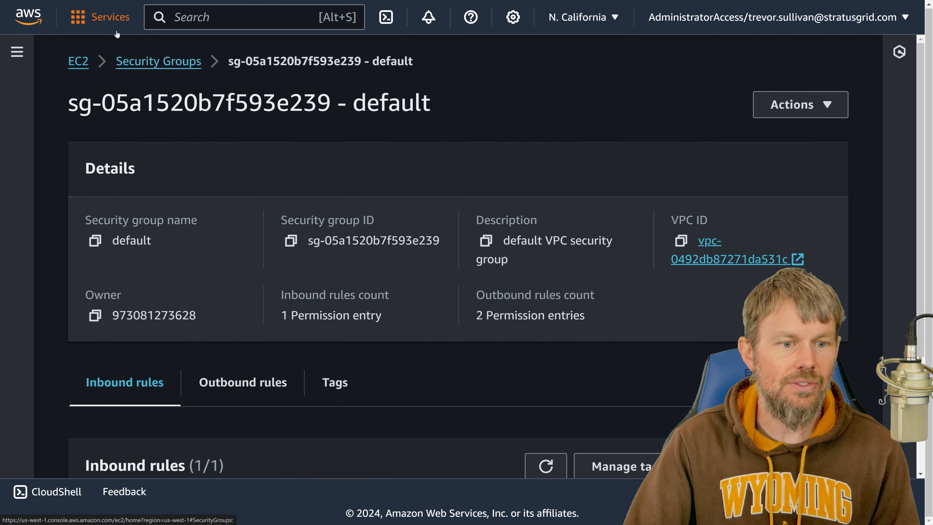
Step: Go to the EC2 dashboard and open the load balancing target groups list
left_click(109, 17)
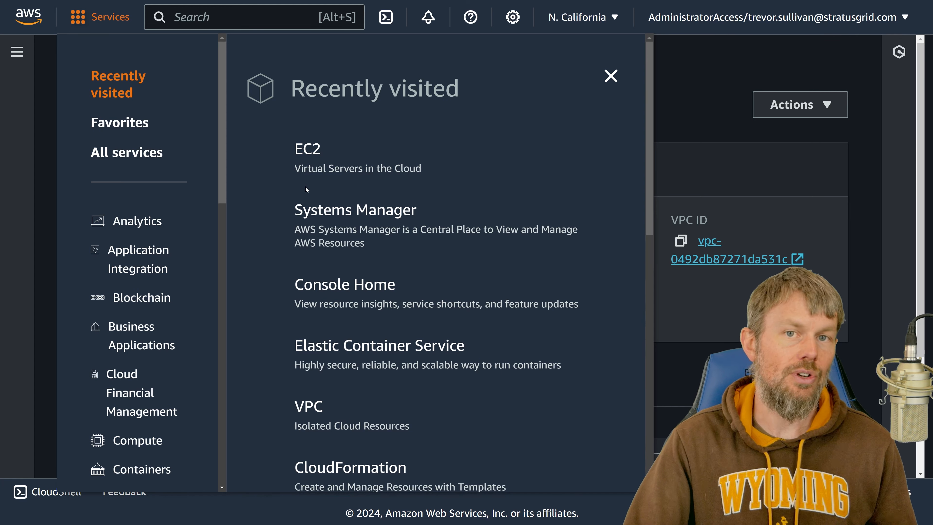
left_click(308, 150)
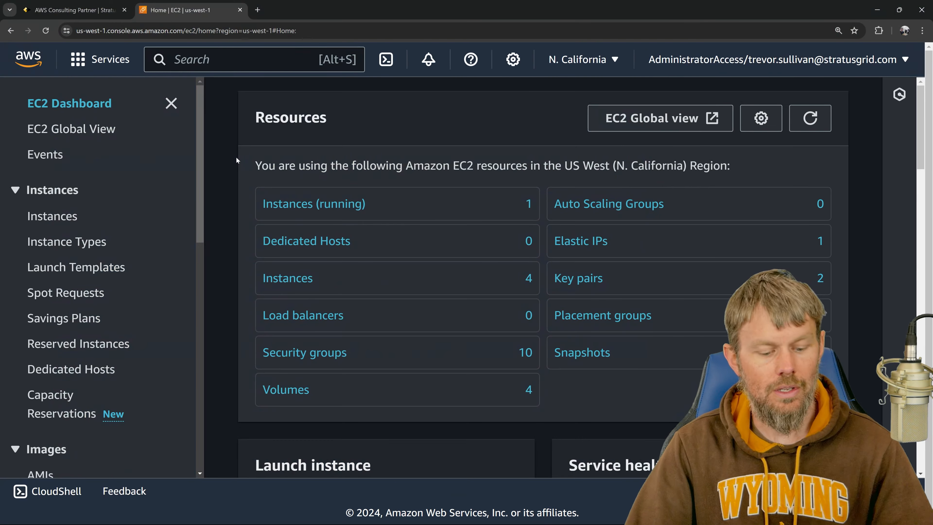
scroll(155, 168, "down", 10)
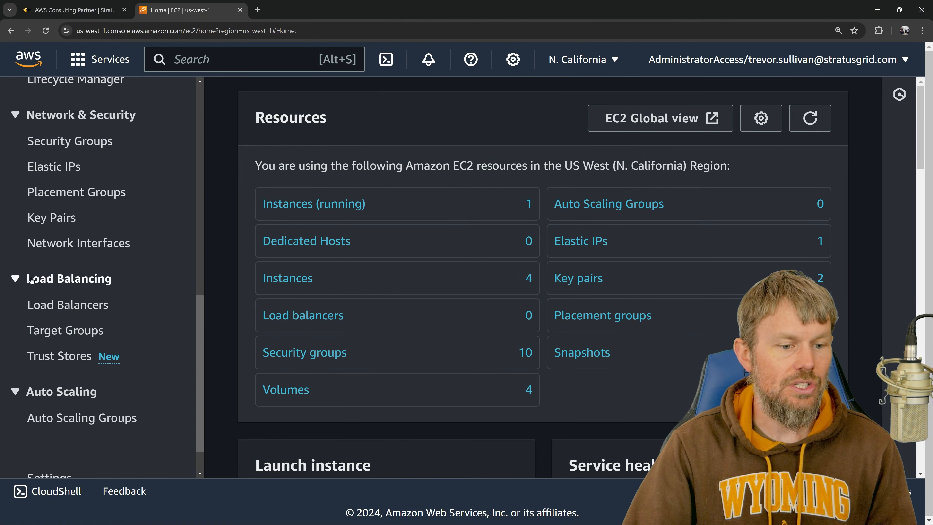
left_click(68, 330)
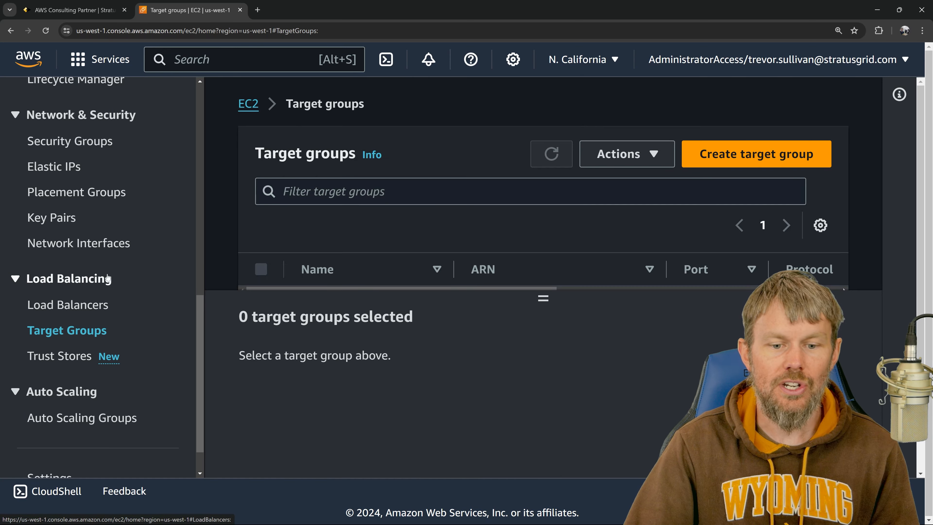
Step: Copy the IPv6 address of the running nginx test instance from its networking details
scroll(81, 227, "up", 8)
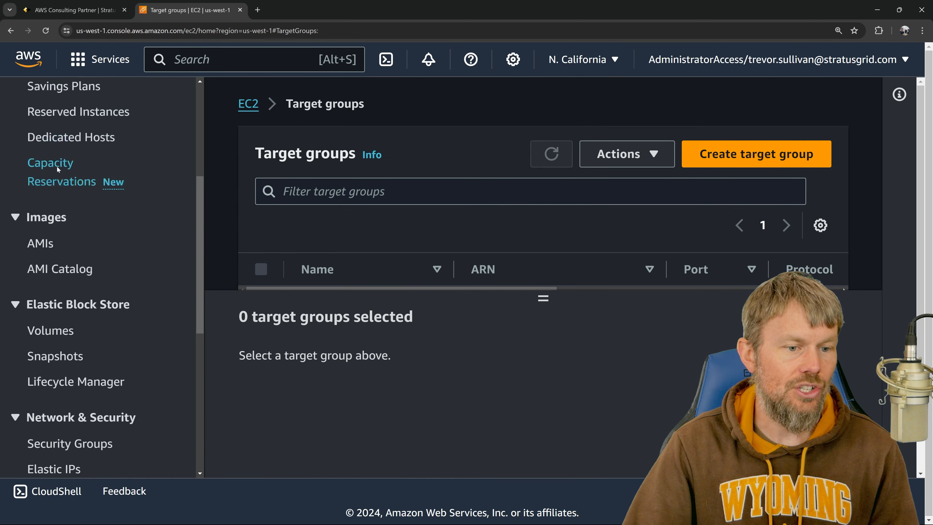
scroll(57, 166, "up", 4)
left_click(58, 120)
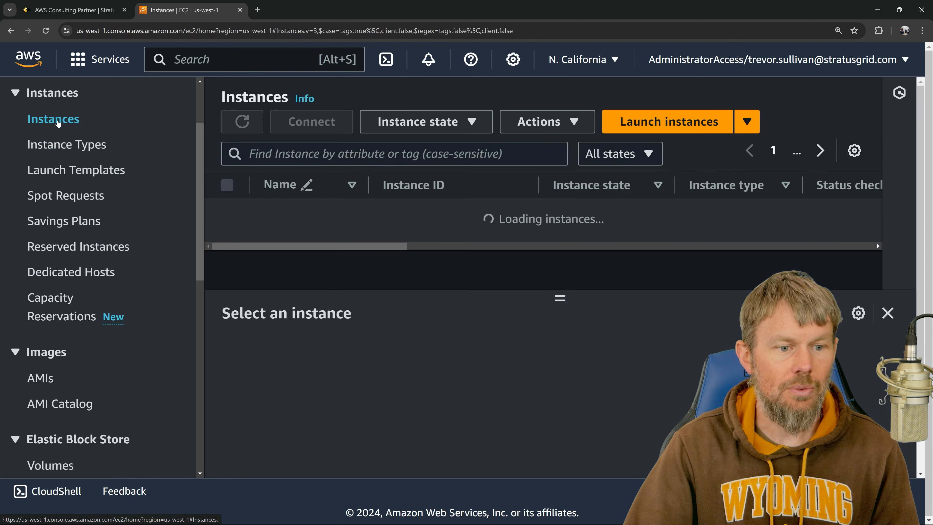
scroll(336, 242, "down", 3)
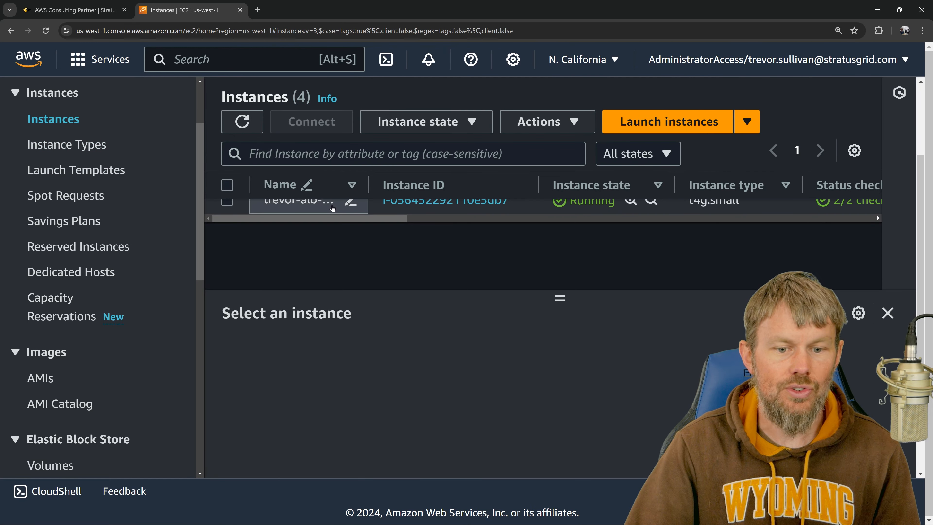
left_click(539, 212)
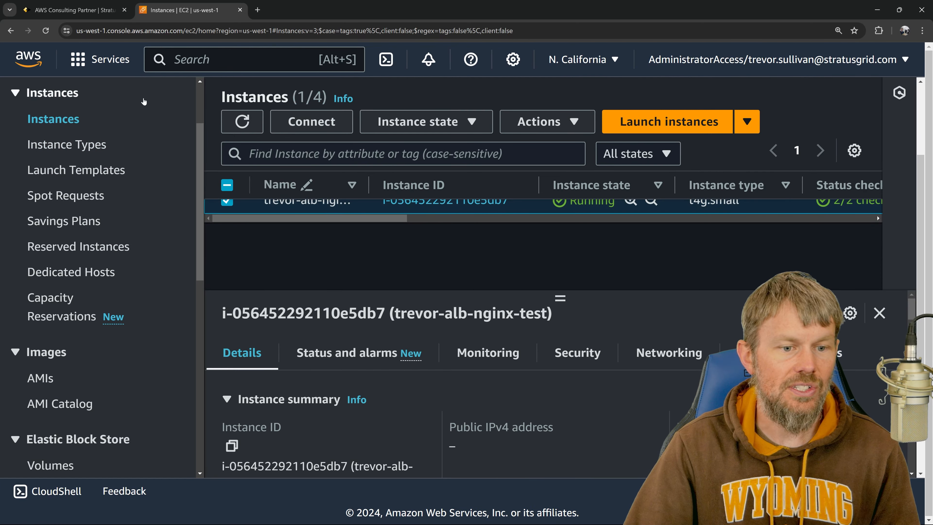
scroll(175, 114, "up", 3)
left_click(170, 103)
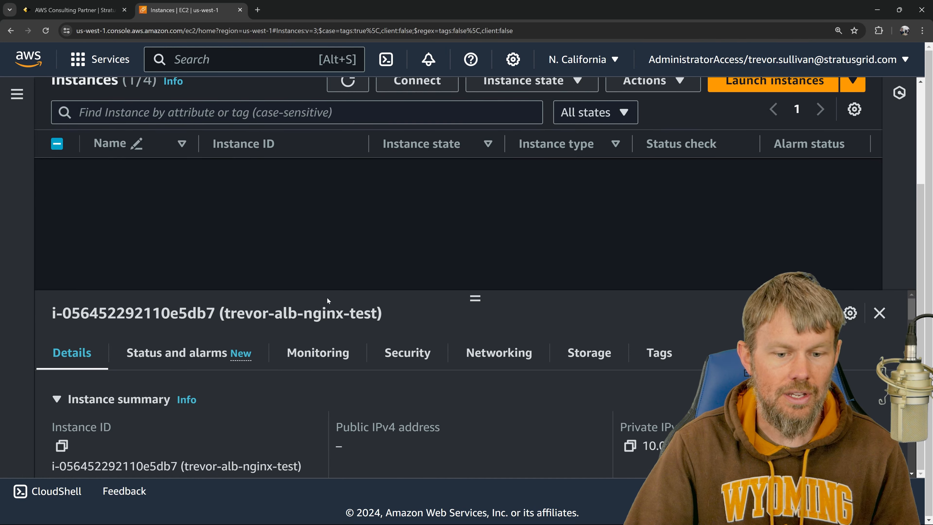
scroll(331, 220, "down", 1)
left_click(492, 353)
scroll(361, 360, "down", 6)
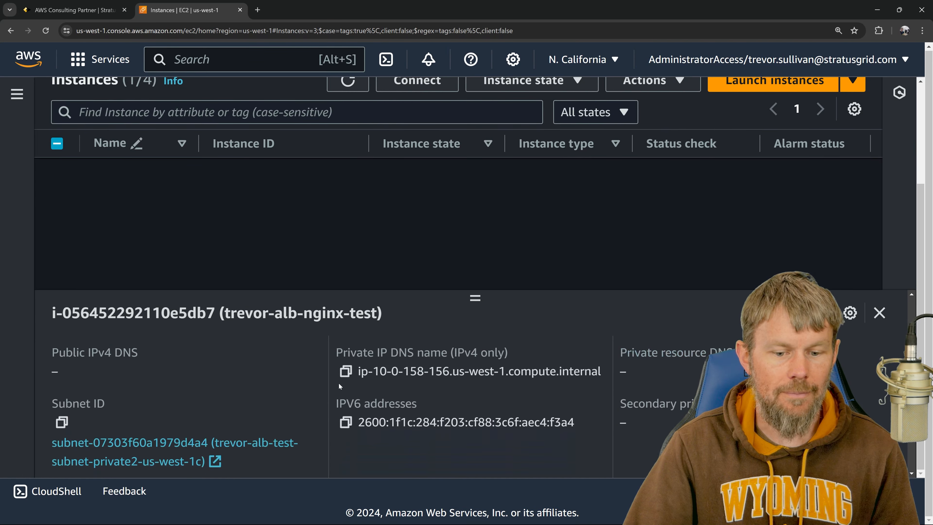
scroll(338, 390, "up", 1)
left_click(345, 373)
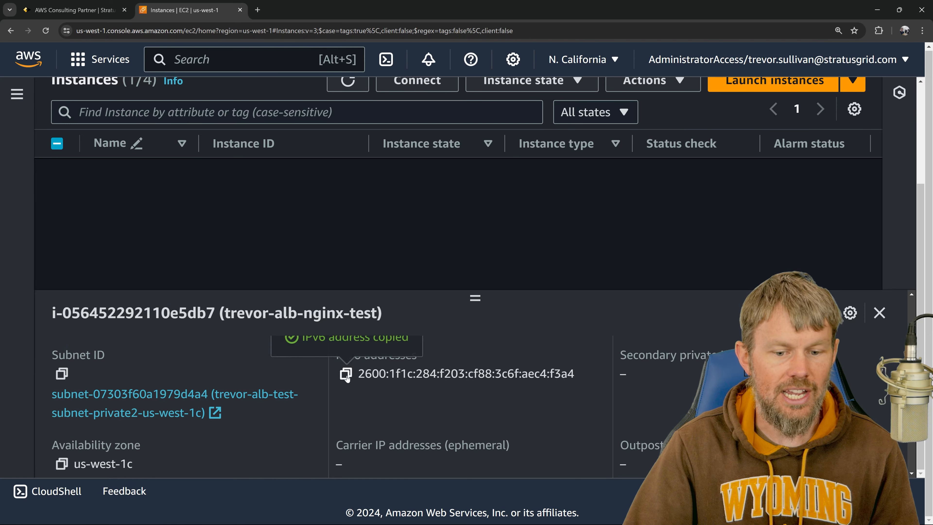
Step: Open the Target Groups list under Load Balancing again
left_click(17, 94)
scroll(99, 180, "down", 10)
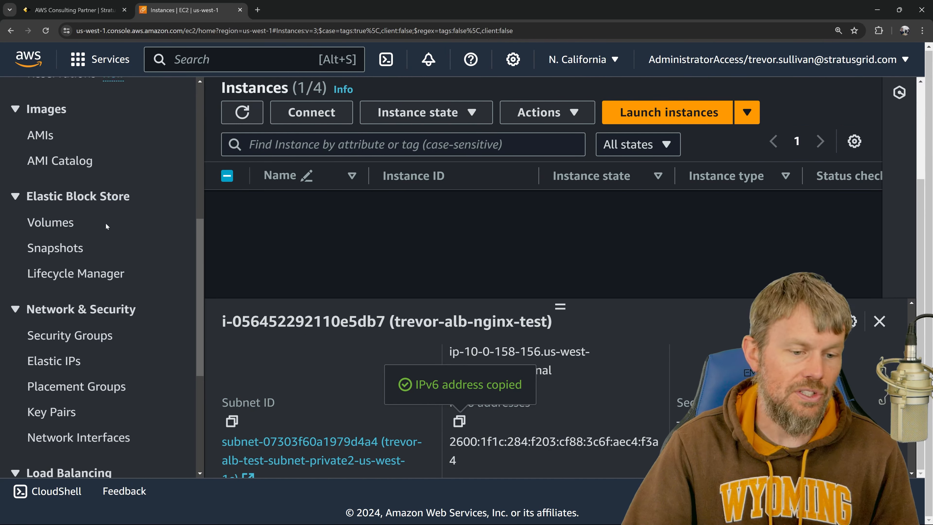
left_click(65, 286)
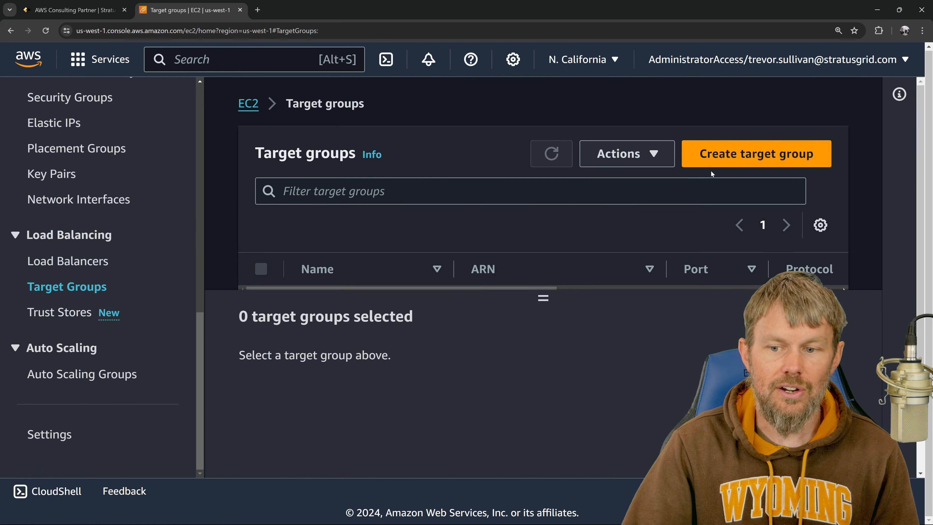
Step: Start creating a new target group and choose IP addresses as its target type
left_click(703, 157)
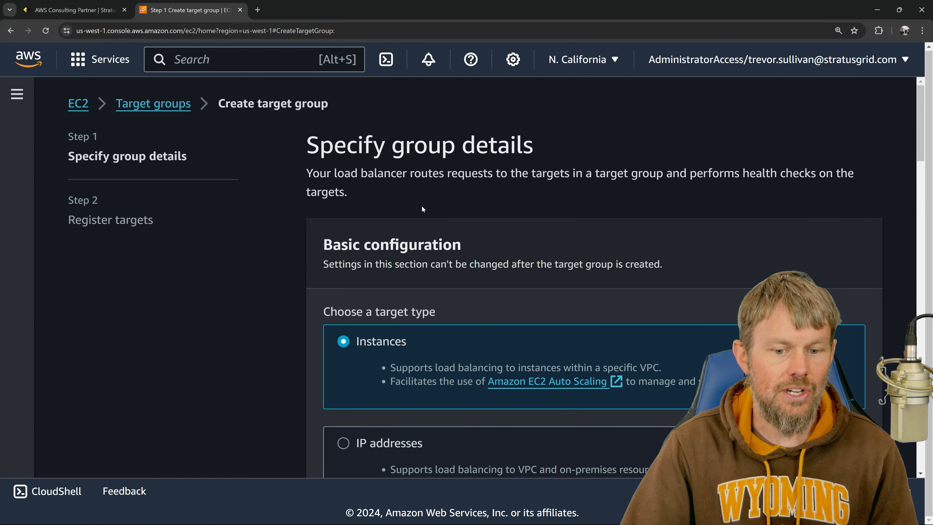
scroll(423, 210, "down", 2)
scroll(399, 211, "down", 3)
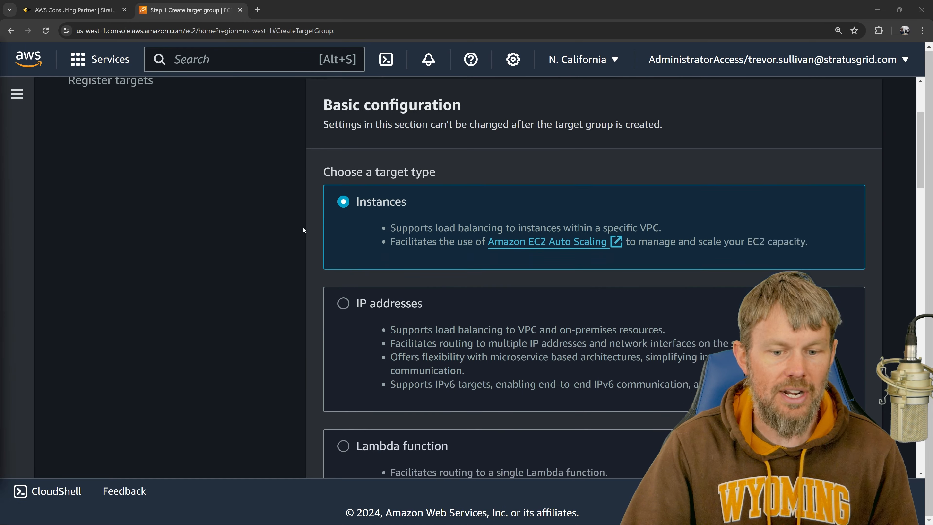
left_click(399, 211)
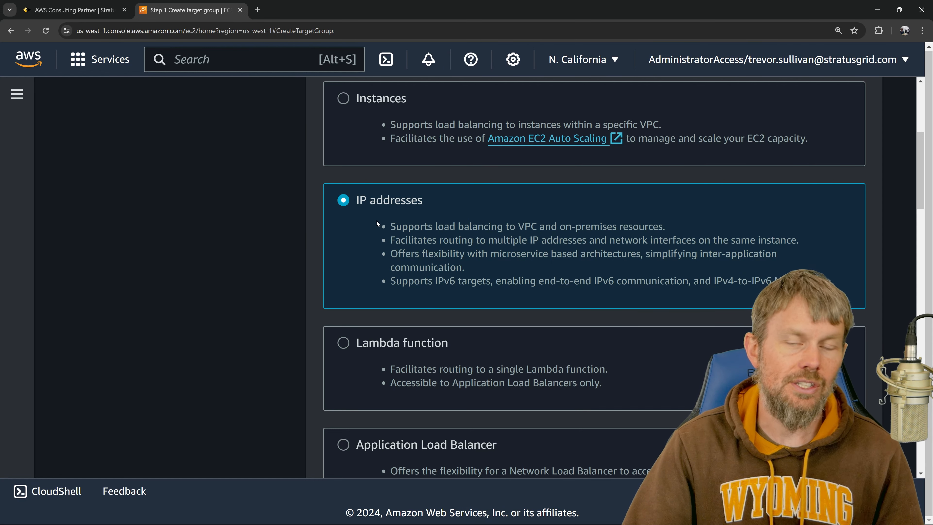
Step: Name the target group trevor-alb-test
scroll(375, 219, "down", 8)
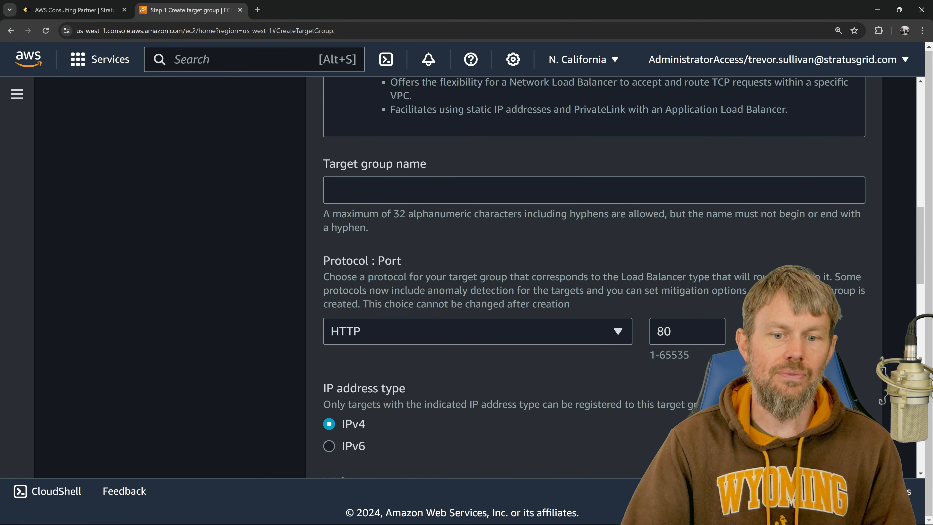
left_click(376, 189)
type("trevor")
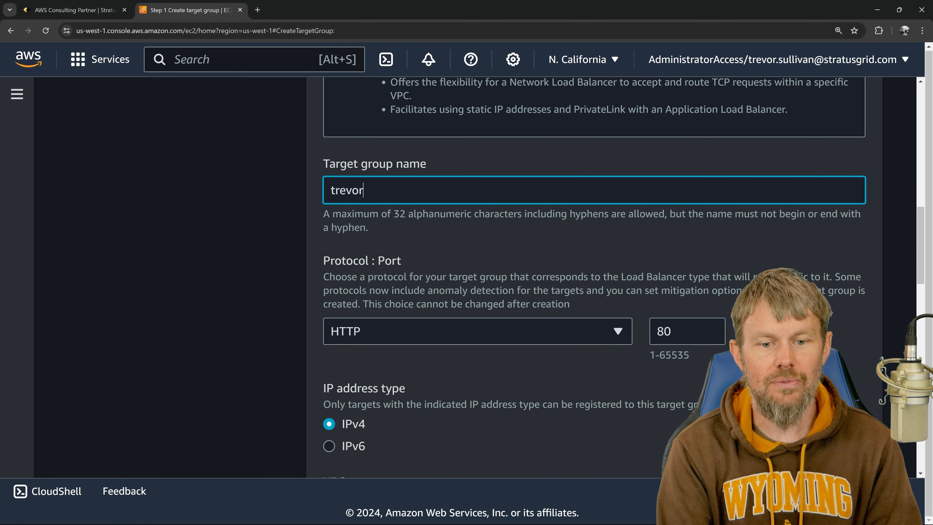
type("-alb-test")
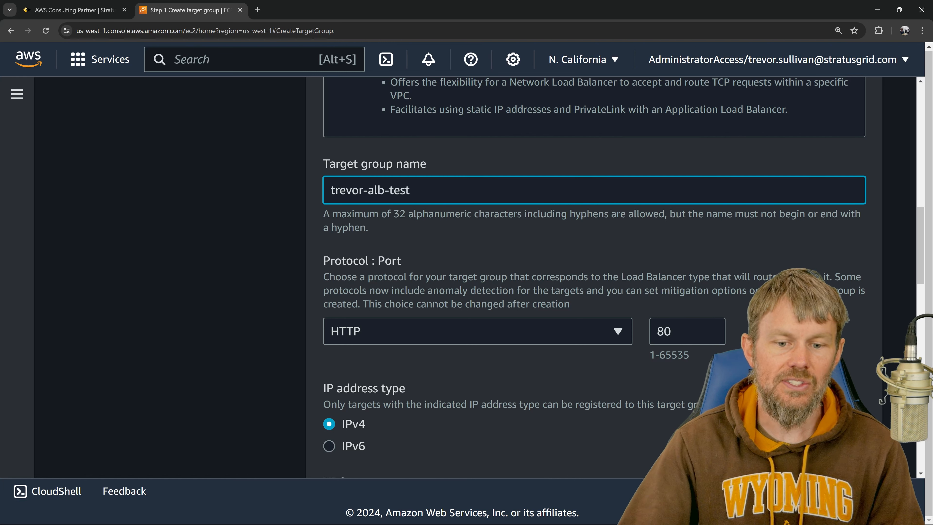
Step: Set the target group's IP address type to IPv6 and select trevor-alb-test-vpc as its VPC
scroll(298, 260, "down", 2)
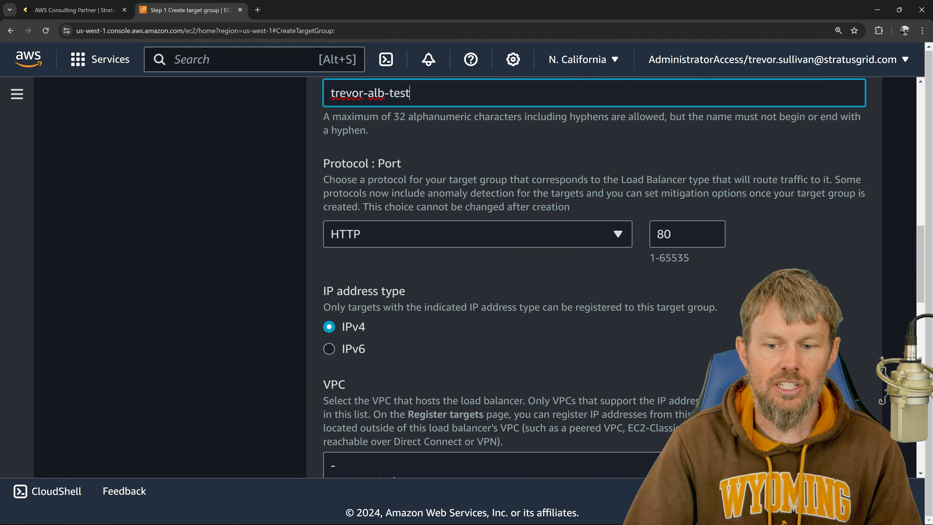
scroll(660, 191, "down", 1)
scroll(586, 159, "down", 1)
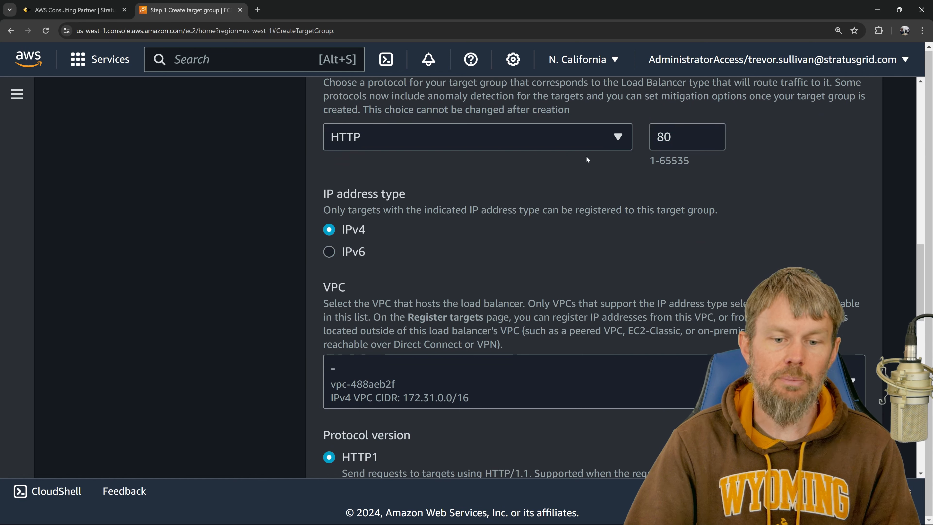
left_click(380, 254)
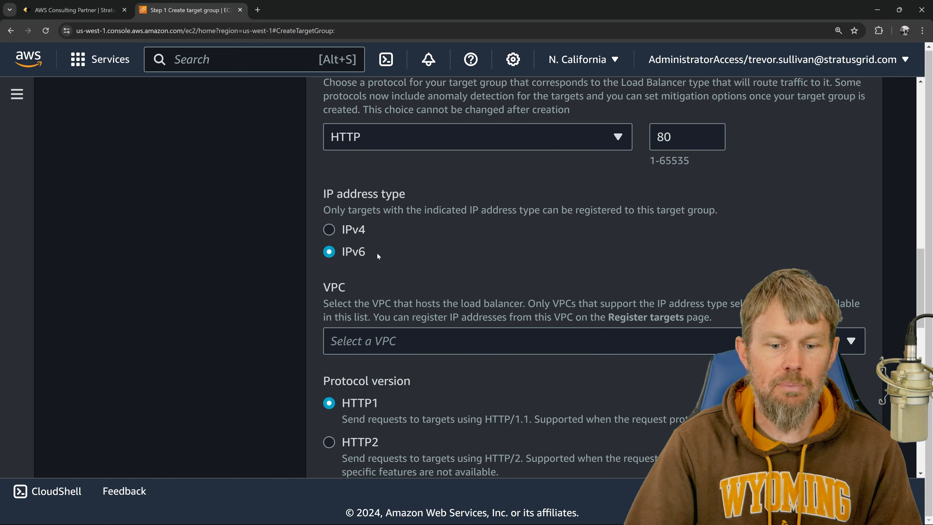
scroll(382, 302, "down", 2)
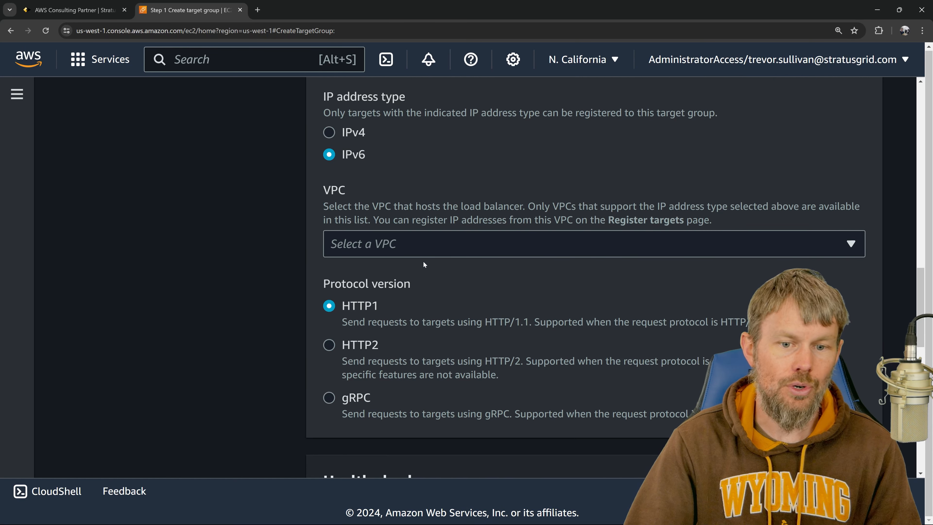
left_click(406, 245)
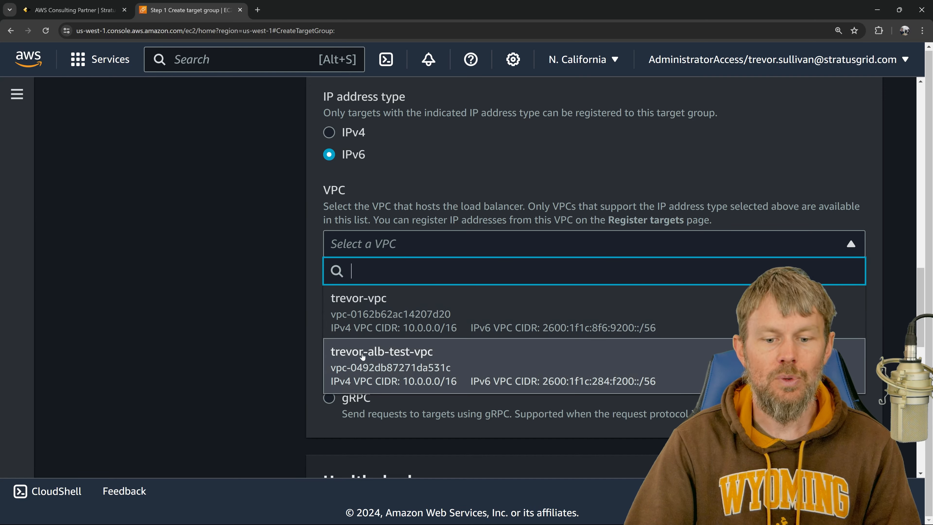
left_click(363, 356)
Step: Expand the advanced health check settings and set the healthy threshold to 2
scroll(354, 298, "down", 6)
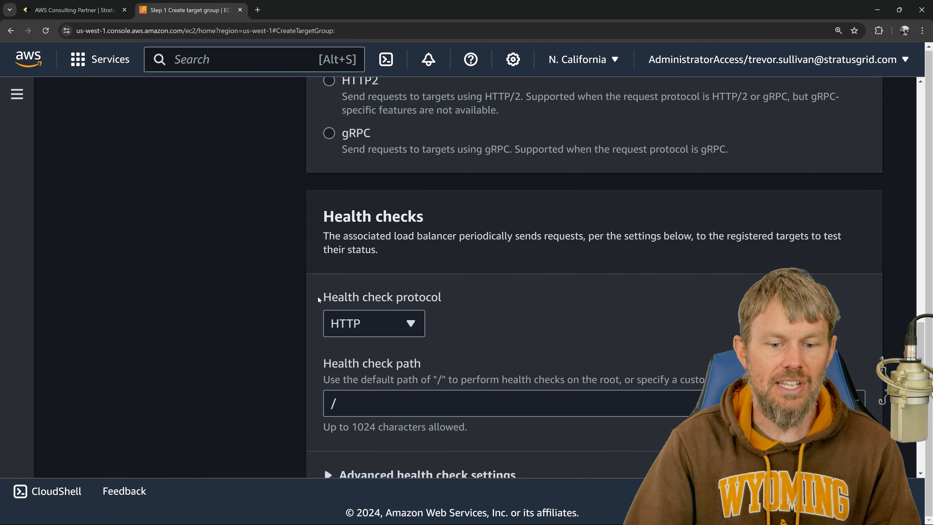
scroll(342, 272, "down", 5)
left_click(358, 235)
scroll(358, 246, "down", 3)
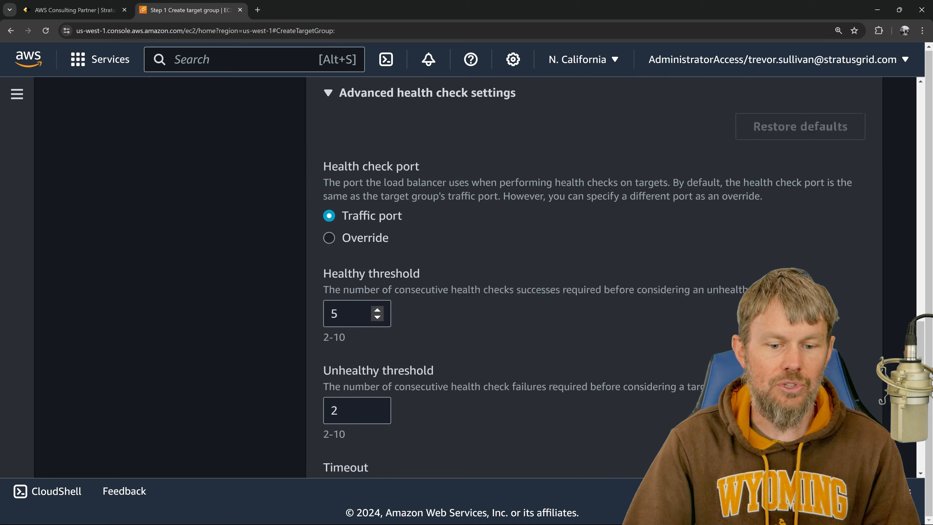
scroll(358, 246, "down", 1)
left_click(349, 258)
key("BackSpace")
type("2")
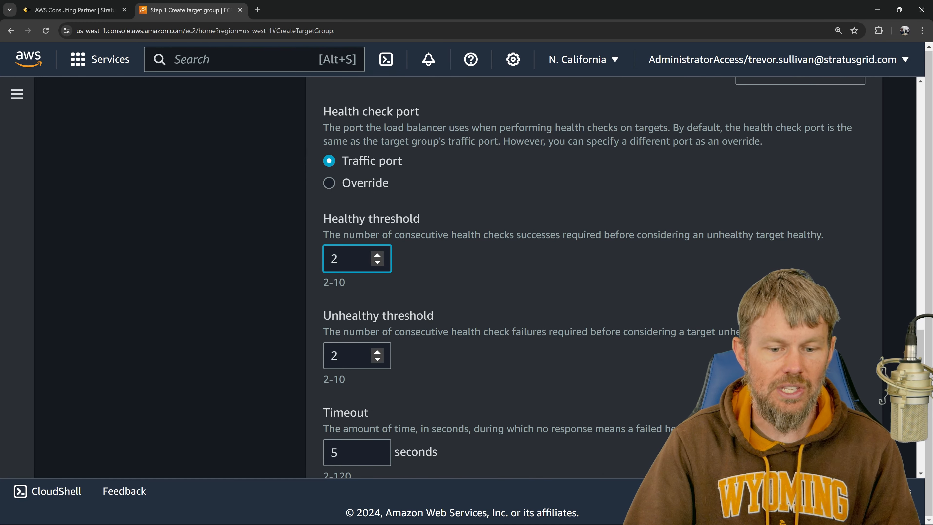
Step: Set the health check timeout to 2 seconds and the interval to 5 seconds
scroll(295, 395, "down", 3)
key("Tab")
key("Tab")
type("2")
key("Tab")
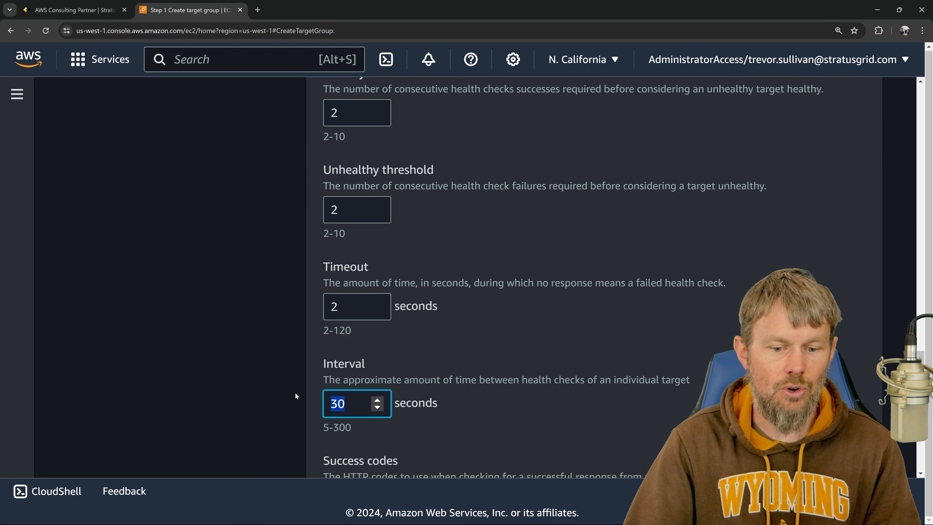
type("5")
Step: Add an Owner tag with the owner's full name as its value and proceed to registering targets
scroll(430, 352, "down", 8)
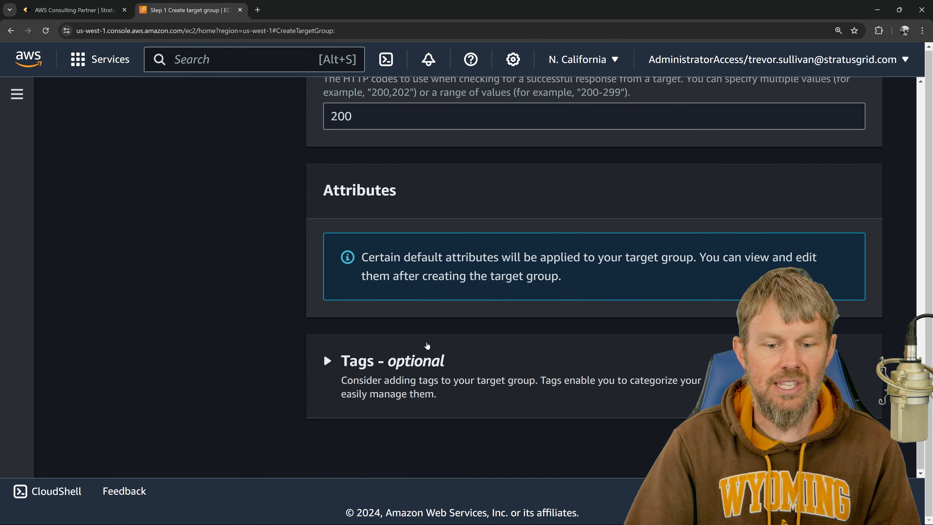
left_click(376, 364)
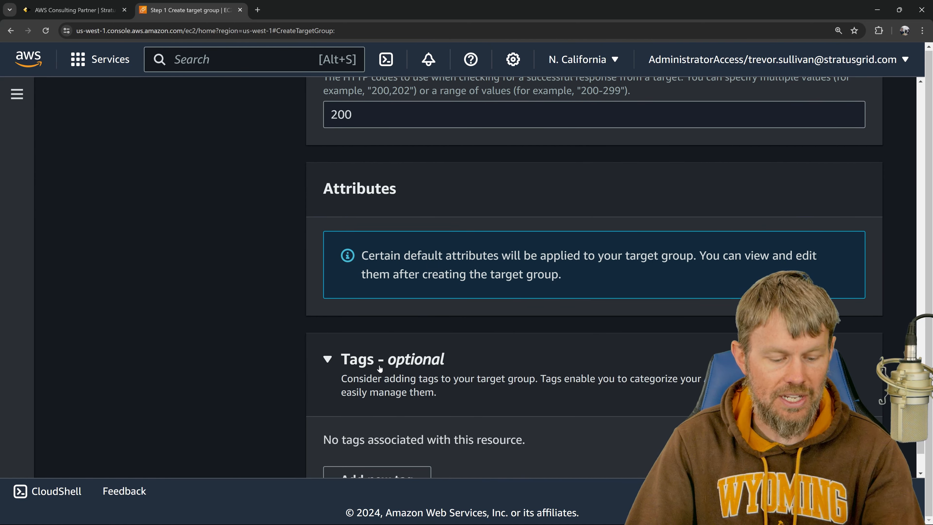
scroll(382, 368, "down", 3)
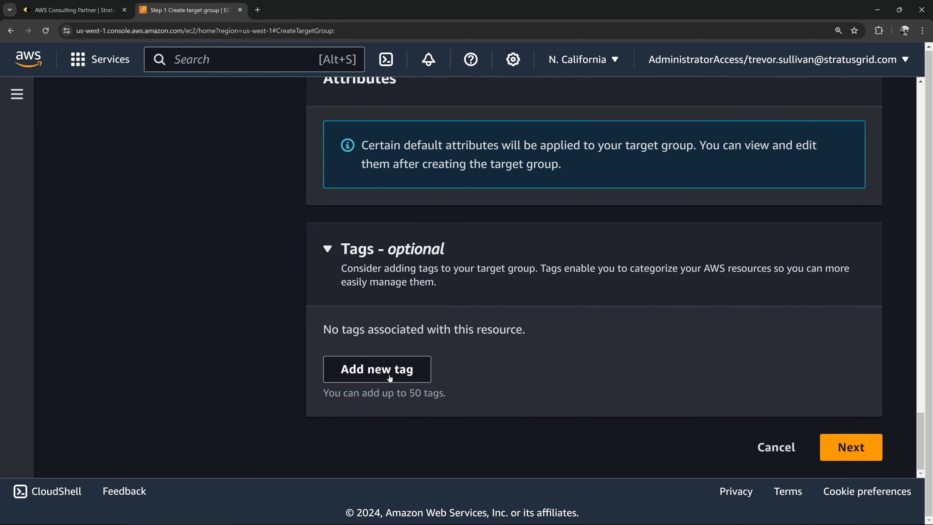
left_click(390, 377)
type("Owner")
key("Tab")
key("Tab")
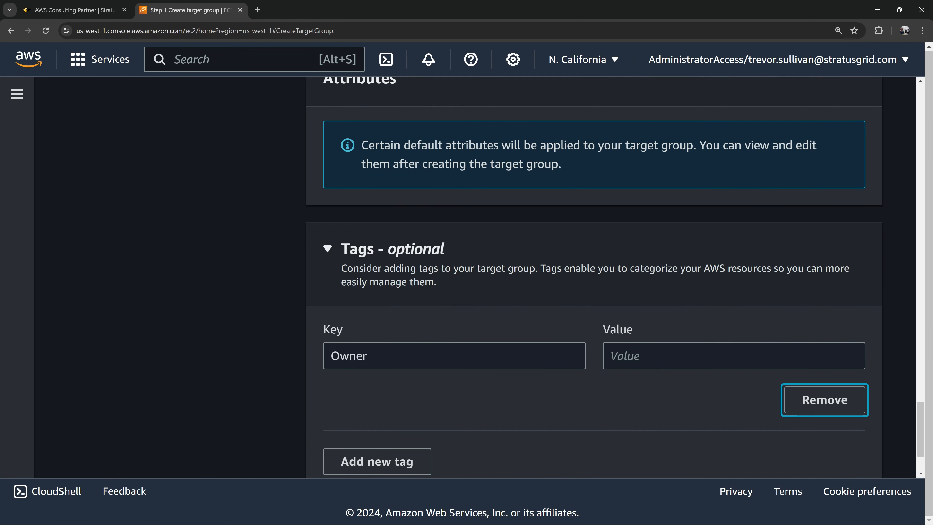
key("shift+Tab")
type("Trevor Sullivan")
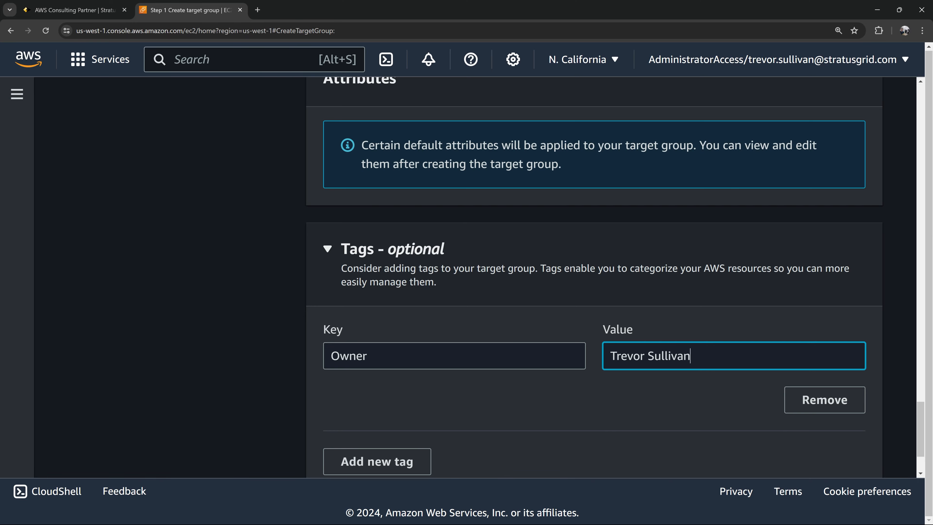
scroll(330, 190, "down", 3)
left_click(843, 453)
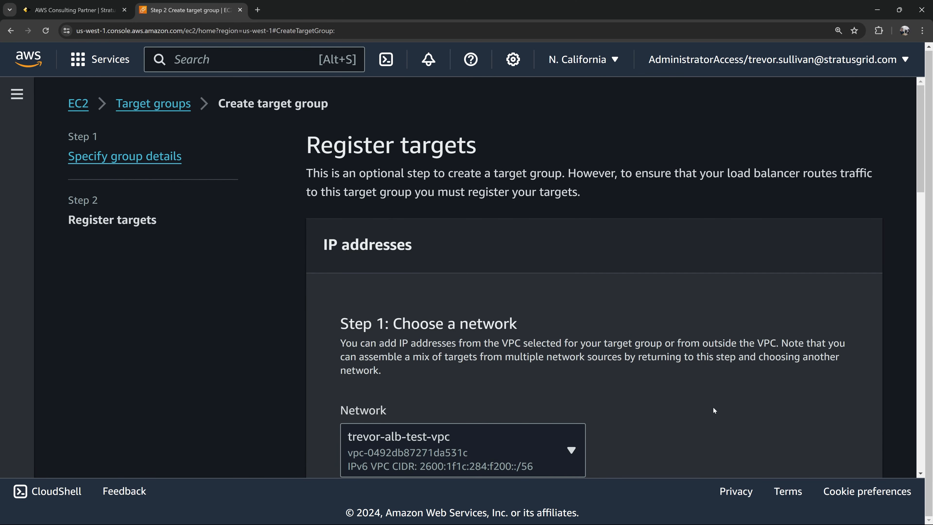
Step: Enter the copied IPv6 address 2600:1f1c:284:f203:cf88:3c6f:aec4:f3a4 as a target and include it as pending on port 80
scroll(714, 410, "down", 8)
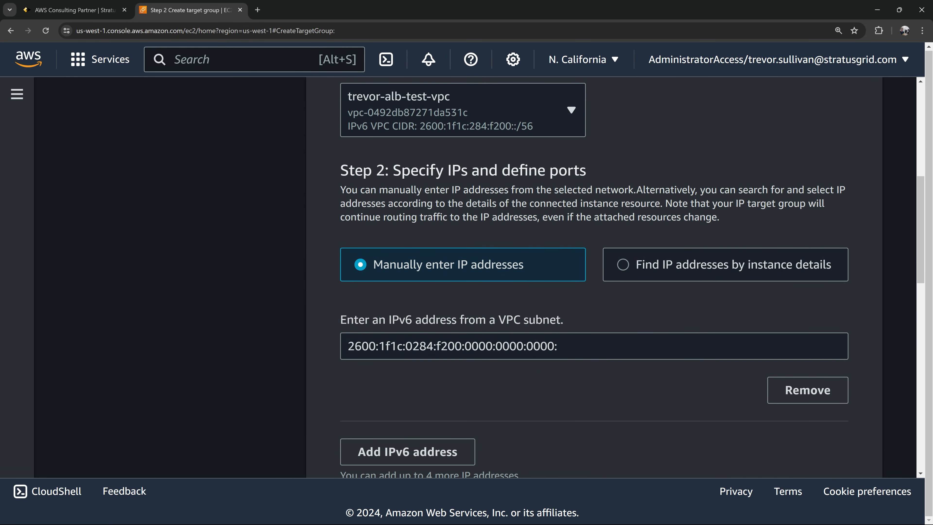
left_click_drag(563, 346, 347, 346)
type("2600:1f1c:284:f203:cf88:3c6f:aec4:f3a4")
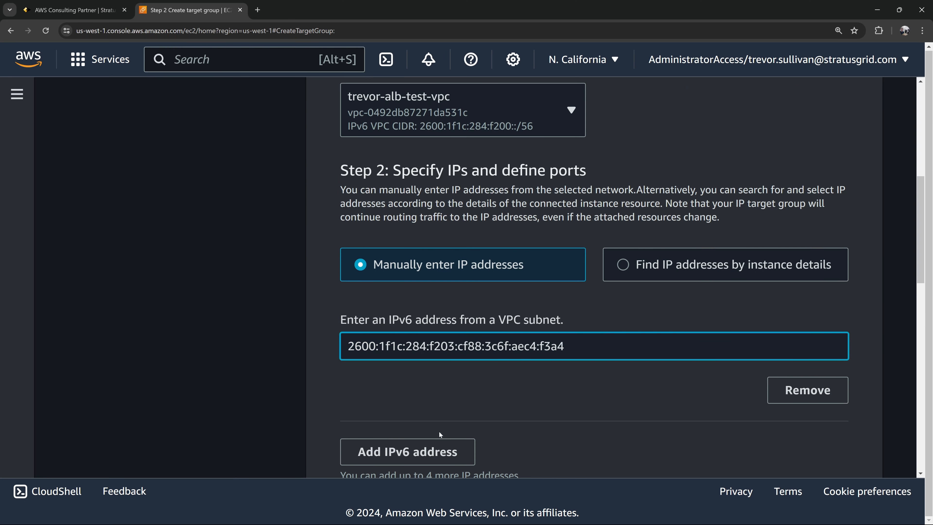
scroll(555, 398, "down", 8)
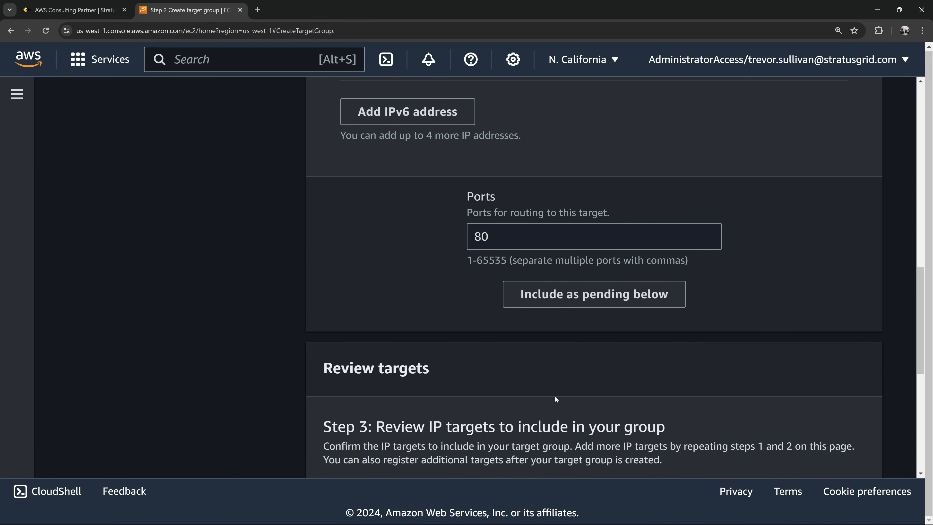
left_click(552, 296)
scroll(552, 299, "down", 8)
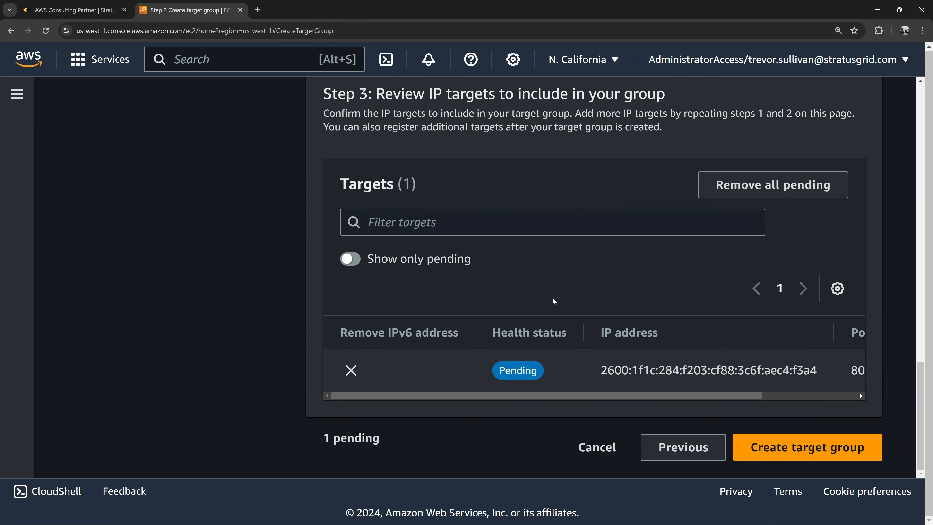
Step: Review the pending IPv6 target and create the target group
scroll(468, 247, "up", 1)
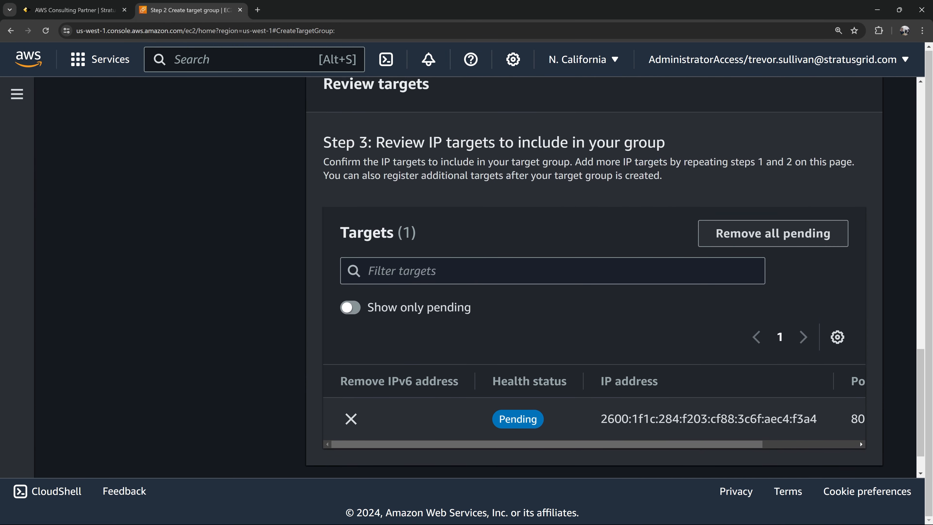
scroll(588, 367, "down", 1)
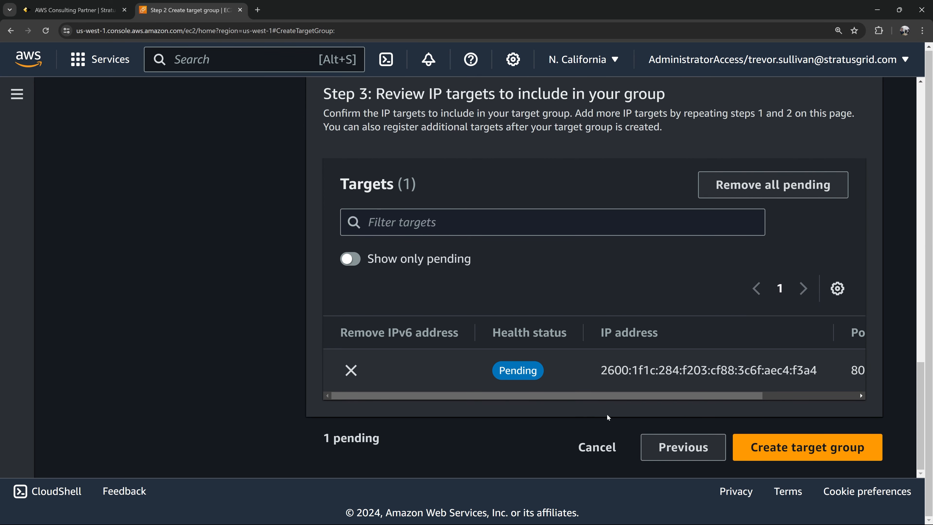
left_click(788, 452)
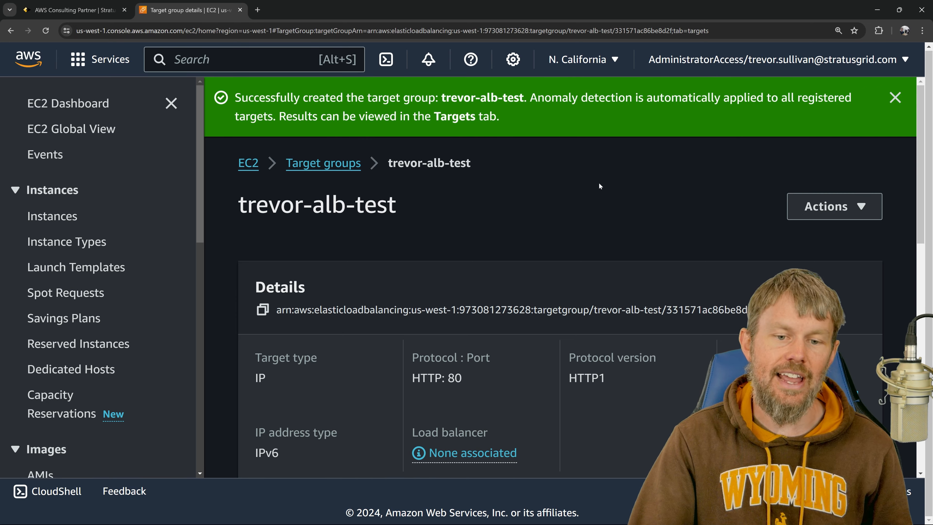
Step: Examine the new target group's registered targets and its health check settings
scroll(570, 224, "down", 10)
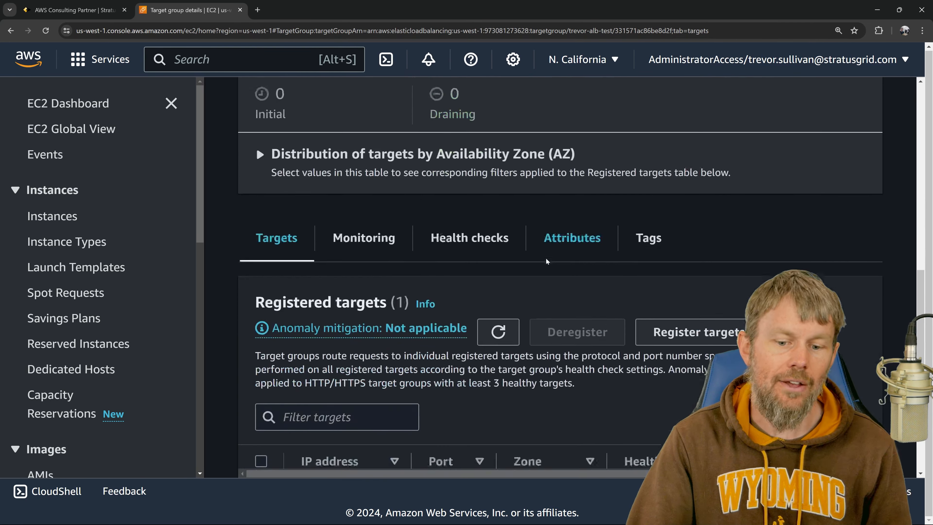
scroll(546, 261, "down", 2)
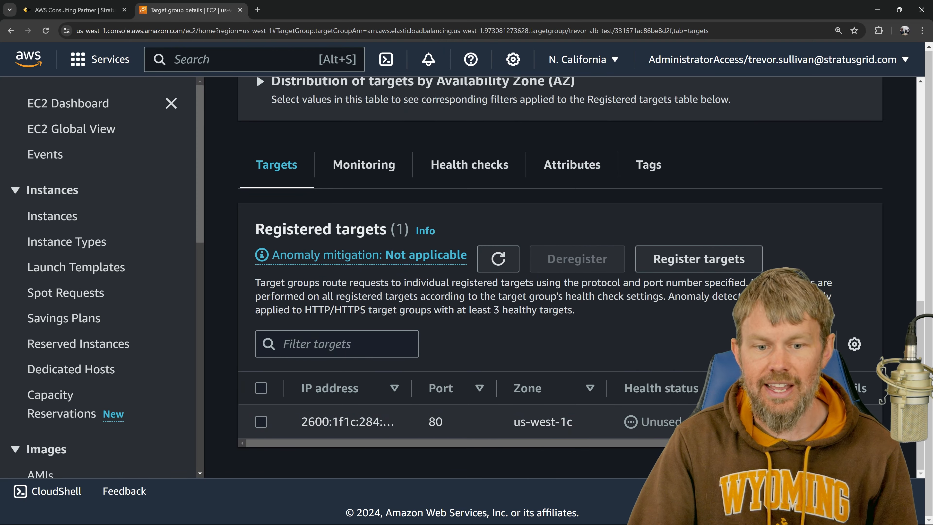
left_click(468, 167)
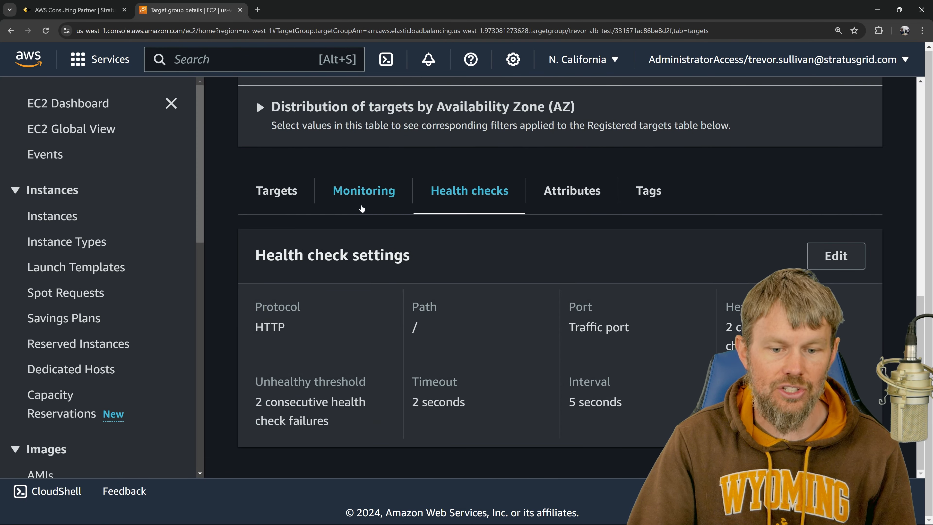
left_click(332, 205)
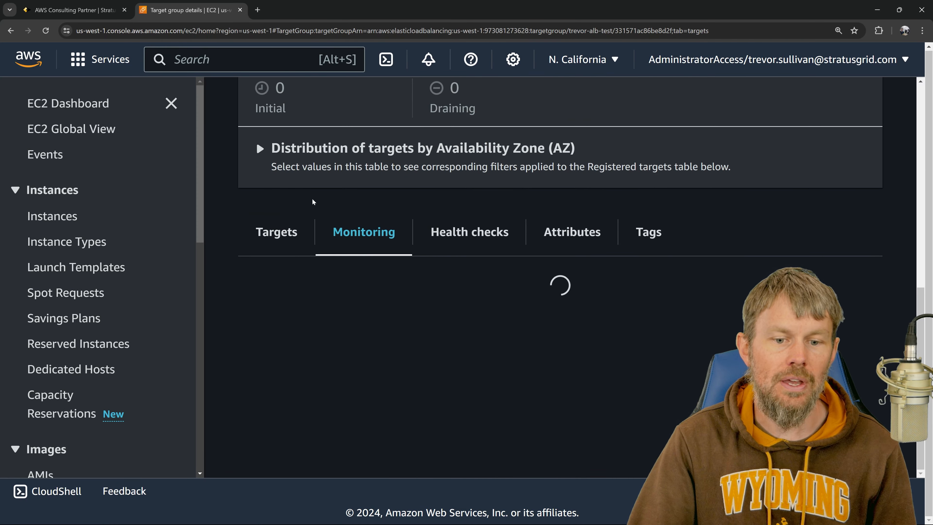
Step: Return to the registered targets and widen the Health status details column to read its full text
left_click(284, 239)
scroll(499, 395, "down", 2)
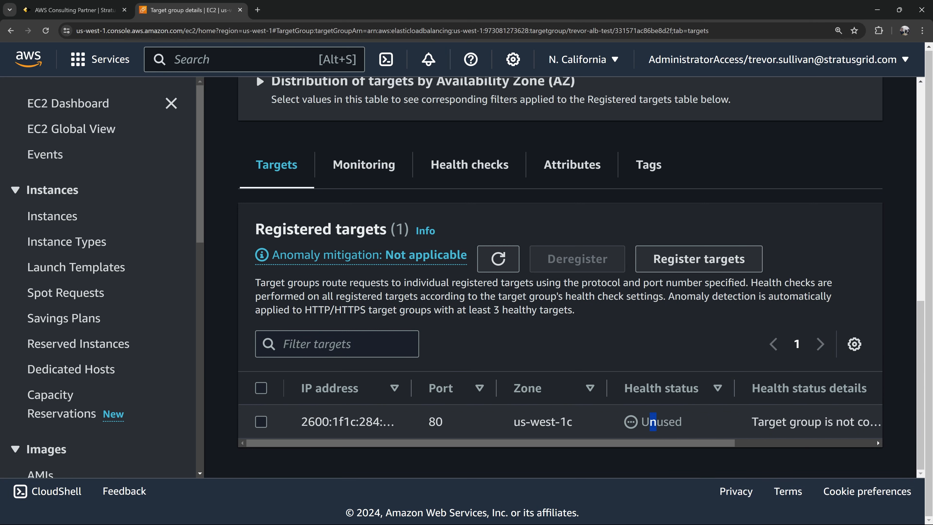
scroll(758, 414, "right", 5)
left_click_drag(718, 392, 808, 400)
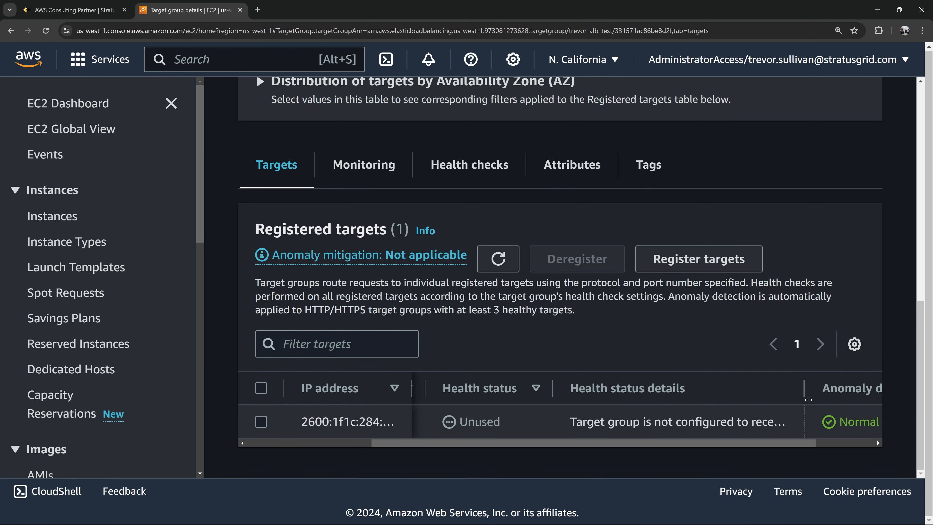
mouse_move(865, 401)
left_mouse_down()
mouse_move(885, 402)
mouse_move(864, 403)
left_mouse_up()
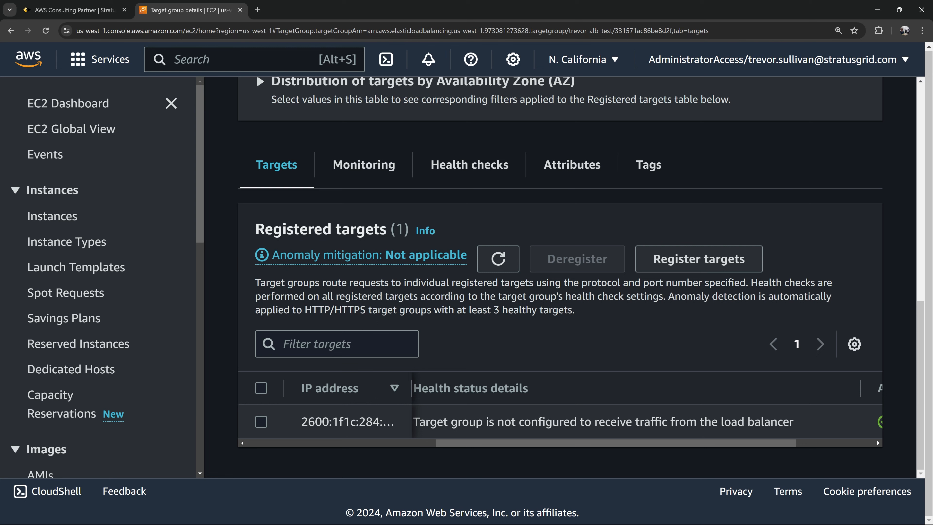
Step: Examine the registered target's health status details and anomaly detection columns in full
left_click_drag(537, 443, 491, 430)
left_click_drag(645, 430, 677, 438)
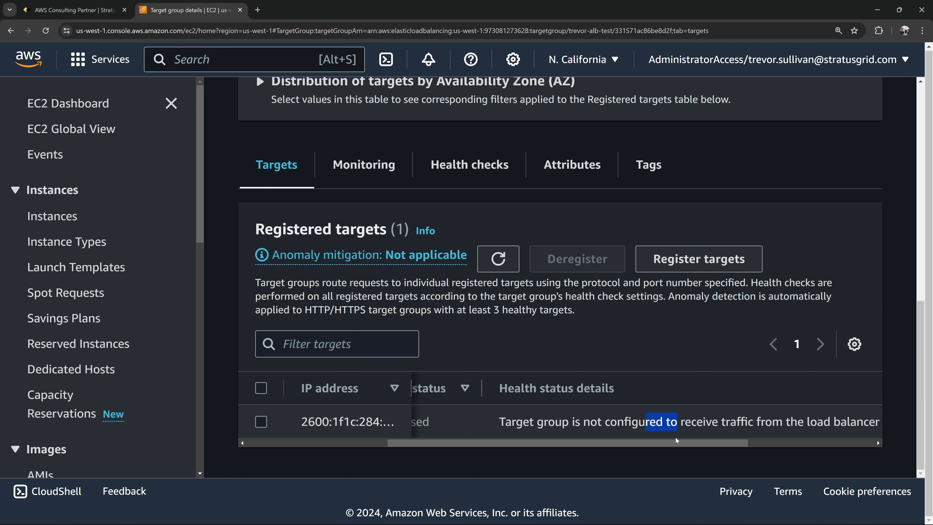
left_click(683, 435)
left_click_drag(750, 443, 876, 443)
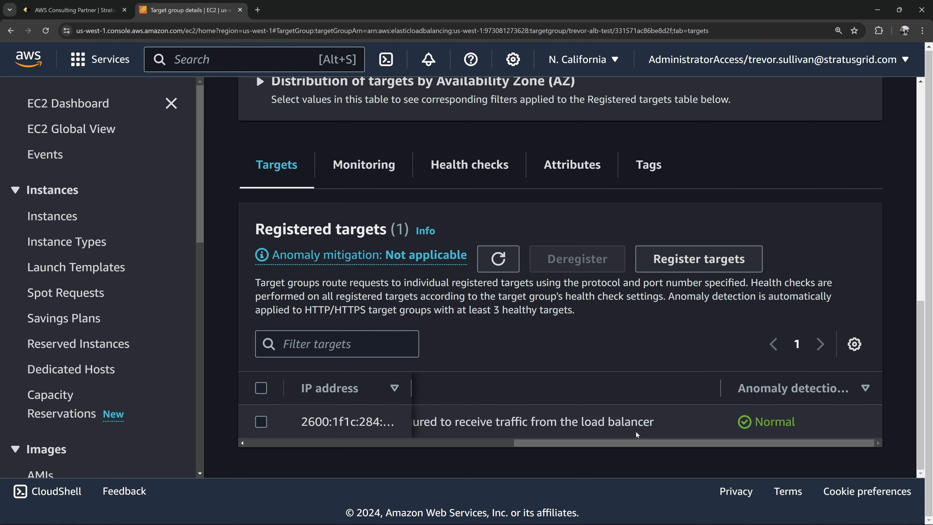
left_click(519, 426)
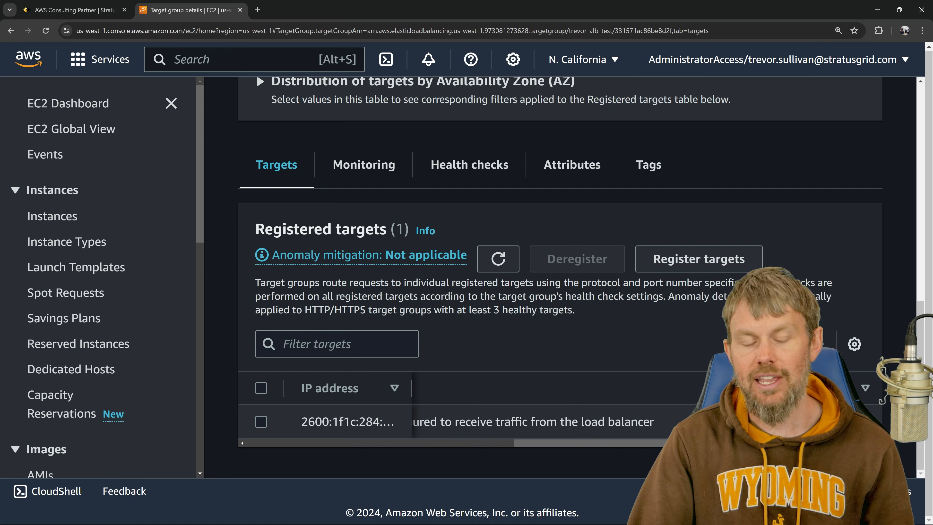
Step: Open the load balancers list, dismiss the resource map notice and start creating a load balancer
scroll(105, 348, "down", 6)
scroll(104, 348, "down", 6)
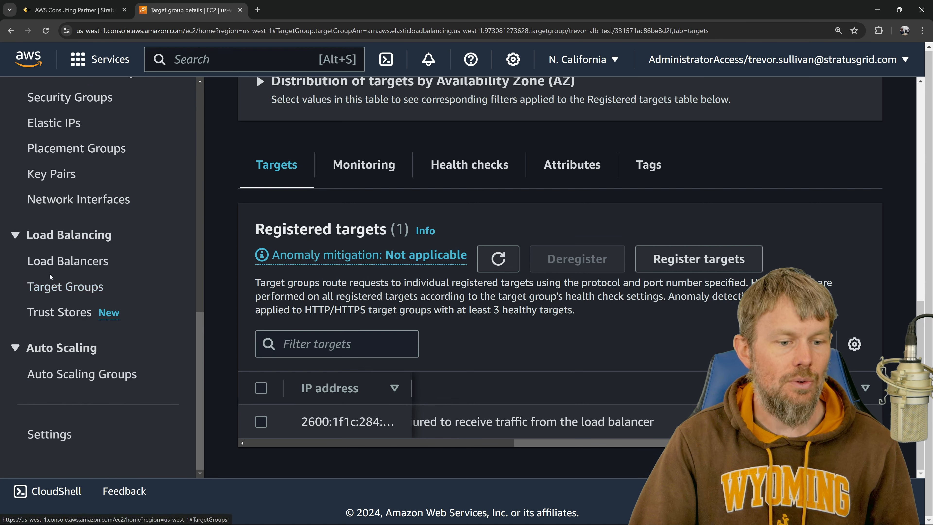
left_click(48, 262)
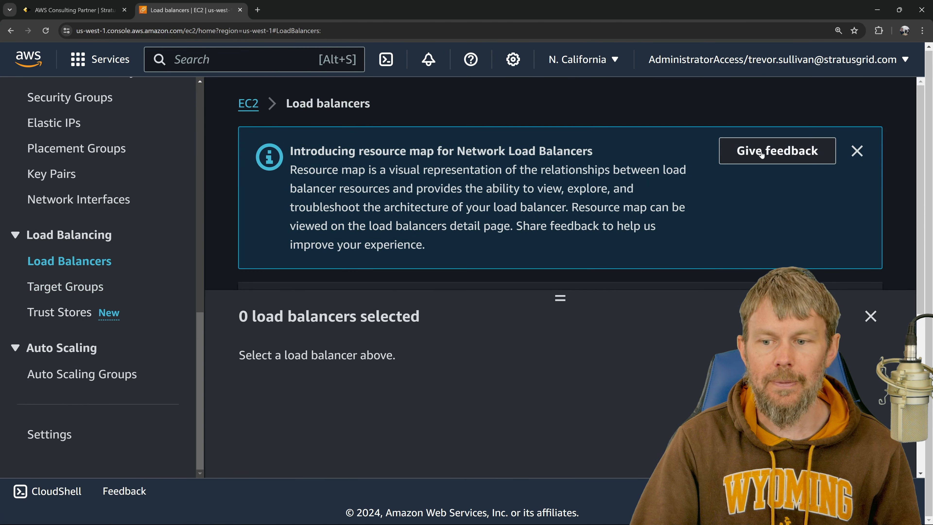
left_click(856, 151)
left_click(723, 158)
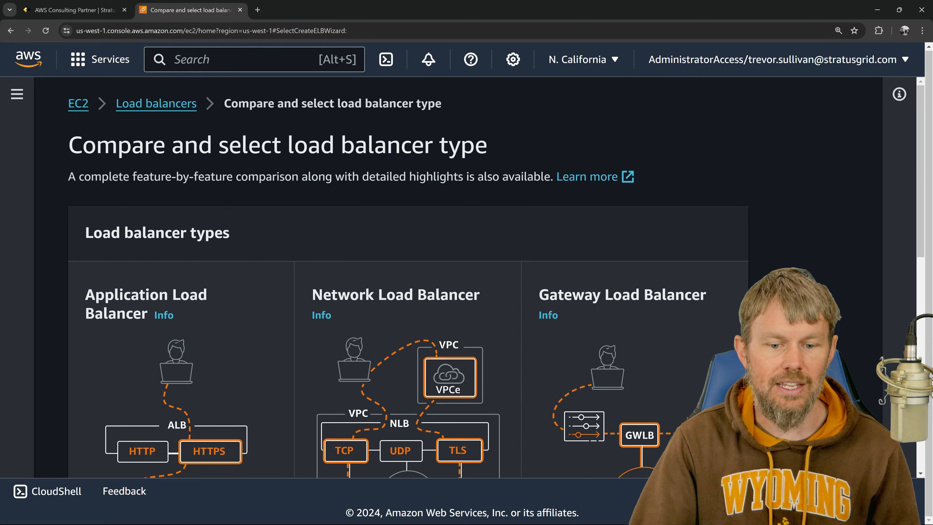
Step: Choose Application Load Balancer as the load balancer type to create
scroll(175, 262, "down", 4)
triple_click(147, 150)
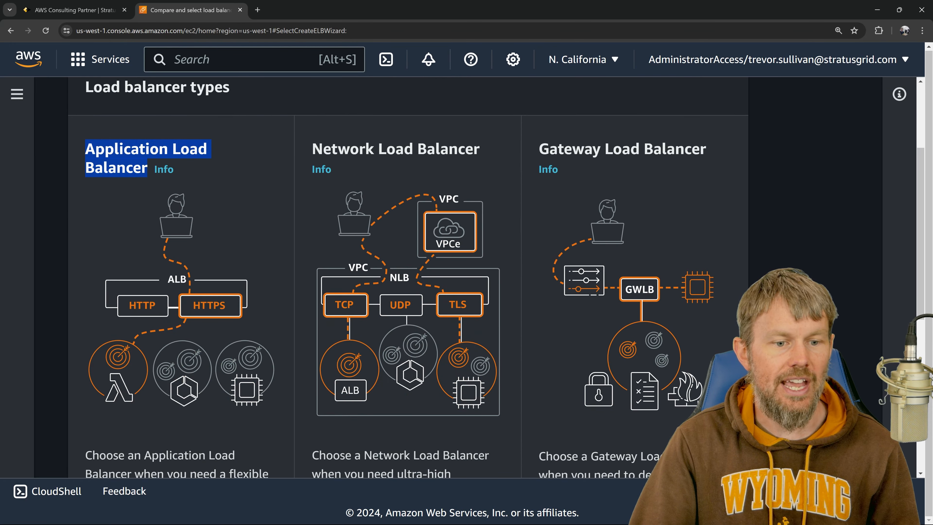
left_click(137, 216)
scroll(136, 217, "down", 6)
left_click(121, 407)
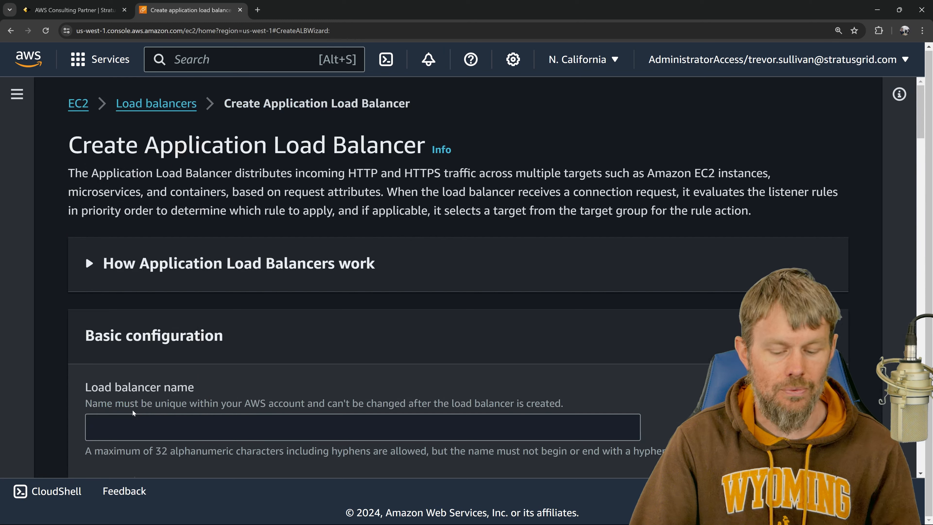
Step: Switch the browser to full screen and name the load balancer trevor-alb-test
key("F11")
scroll(85, 205, "down", 5)
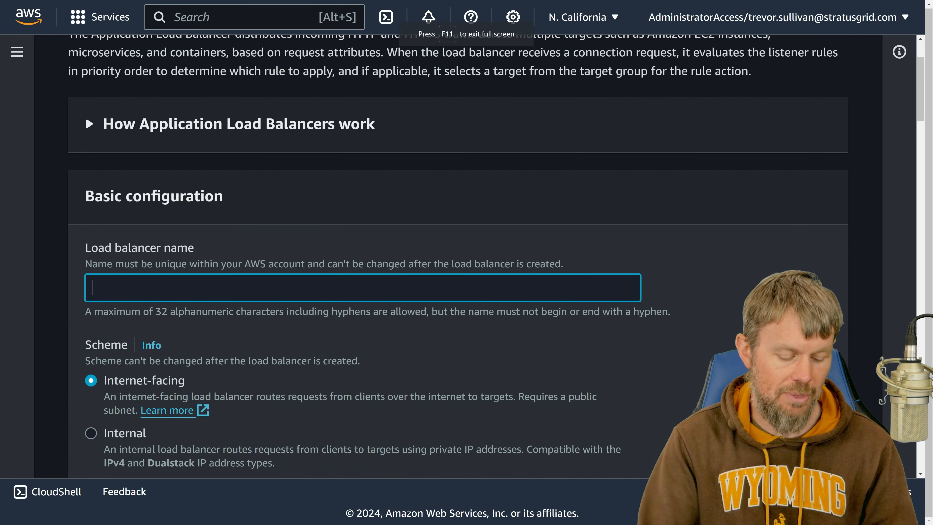
type("trevor-a")
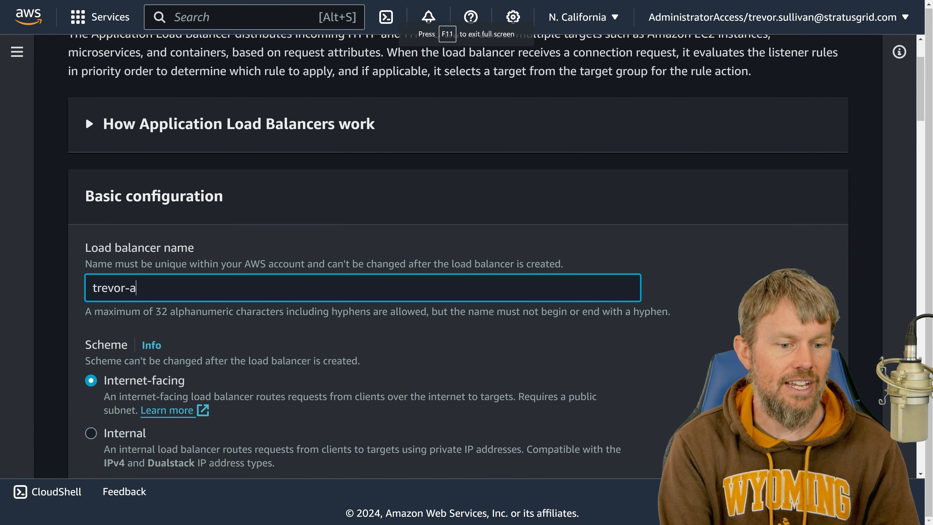
type("lb-test")
scroll(157, 334, "down", 5)
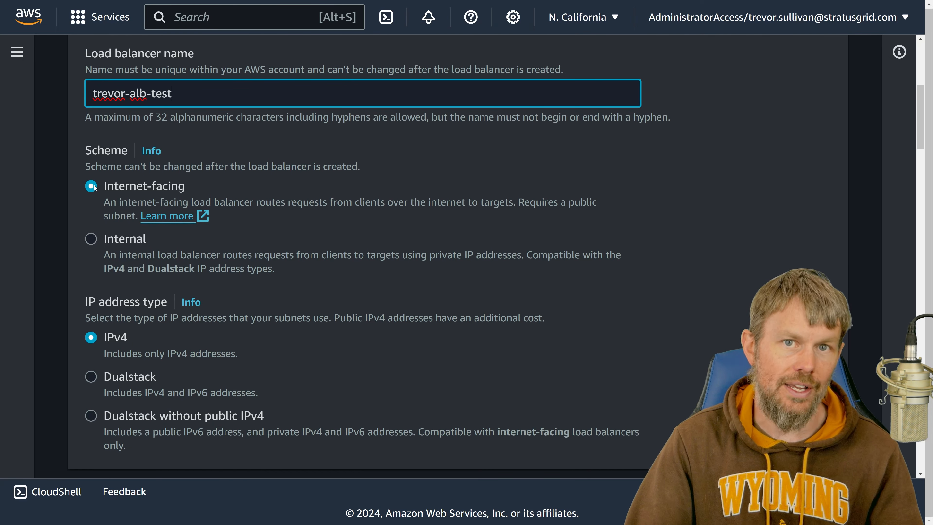
Step: Compare the IP address types for the internet-facing load balancer and select Dualstack without public IPv4
scroll(111, 281, "down", 2)
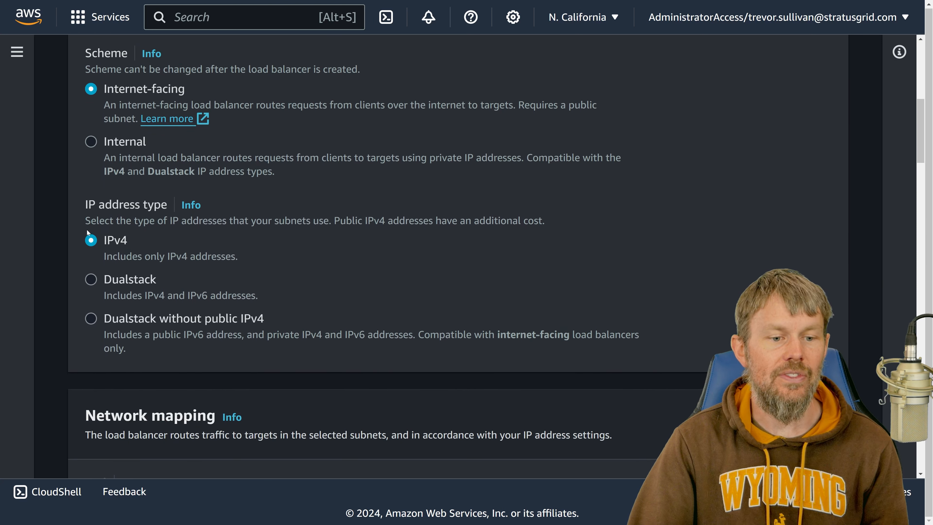
left_click_drag(79, 206, 230, 347)
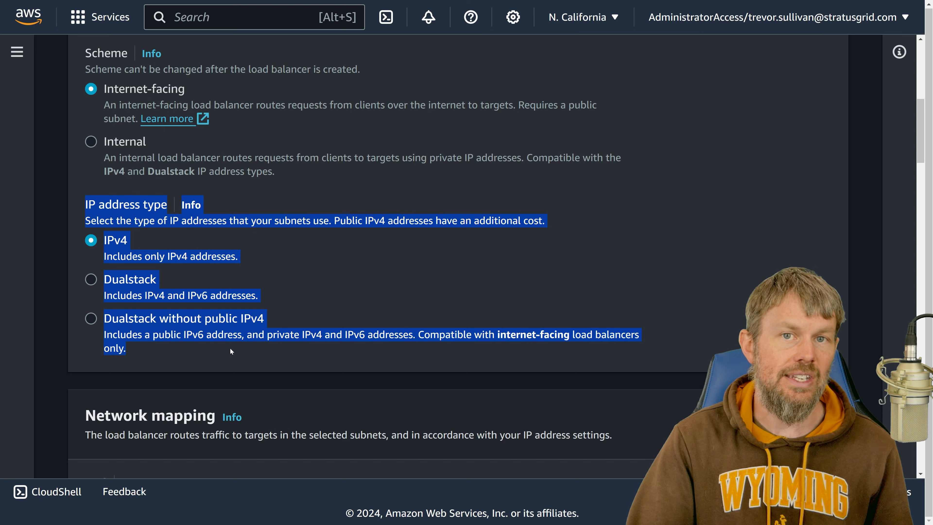
left_click(190, 339)
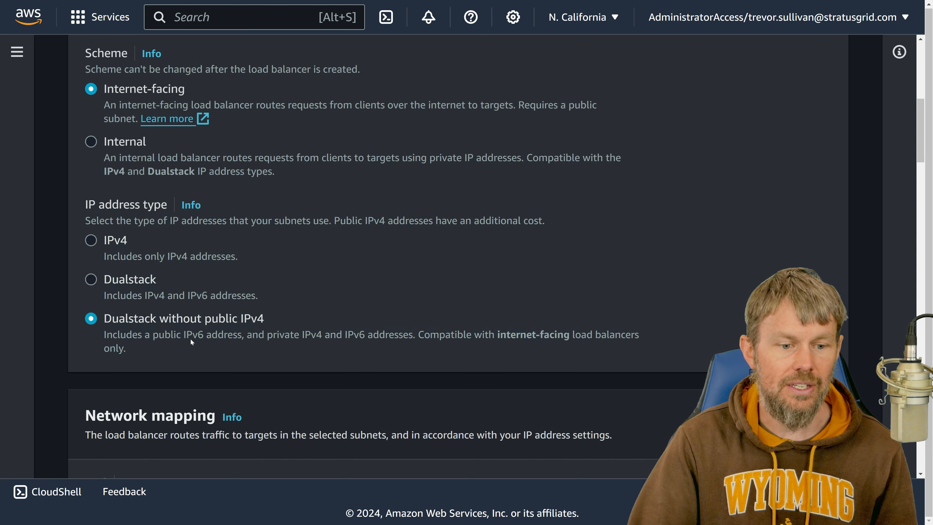
left_click(117, 242)
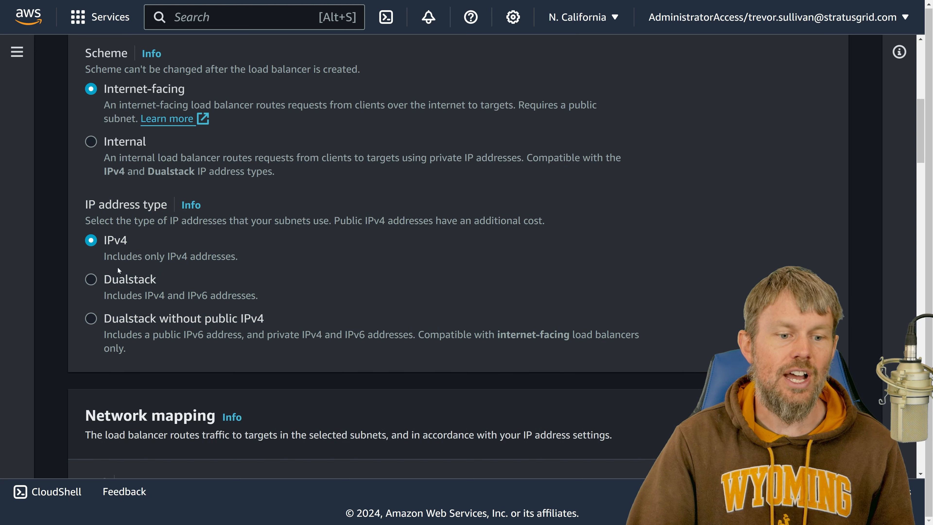
left_click(94, 282)
left_click_drag(105, 299, 208, 299)
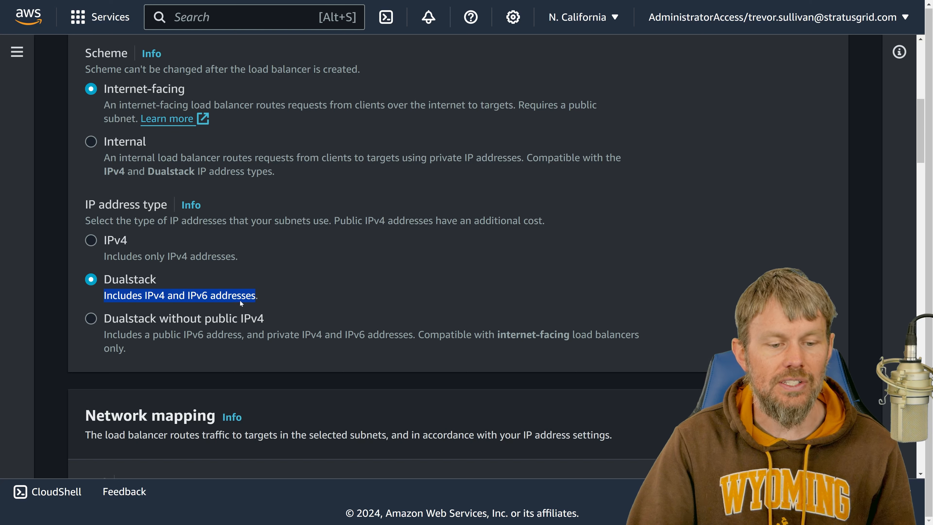
left_click(93, 320)
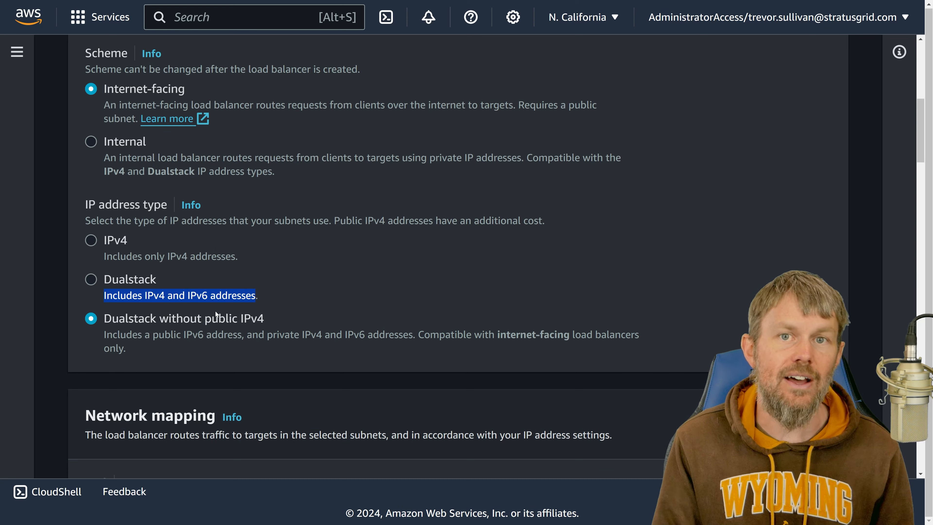
scroll(215, 311, "down", 3)
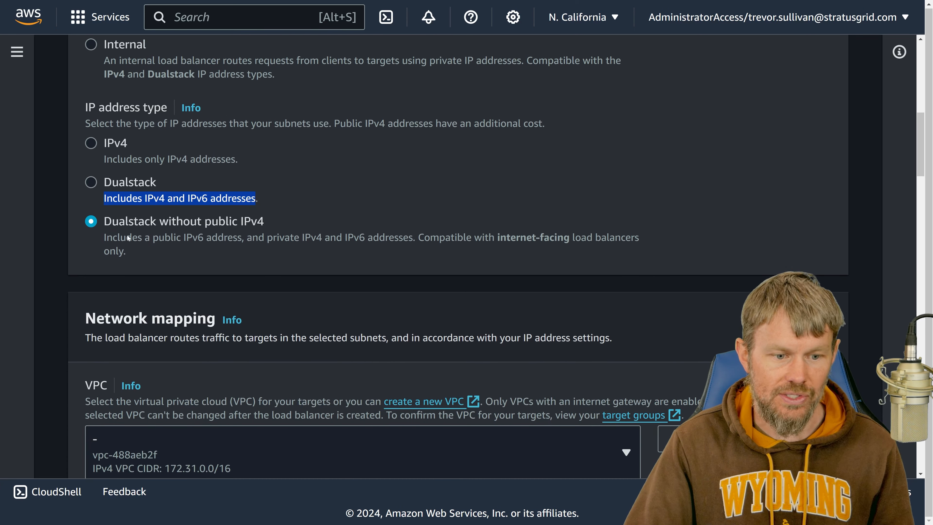
left_click(74, 261)
scroll(98, 296, "down", 6)
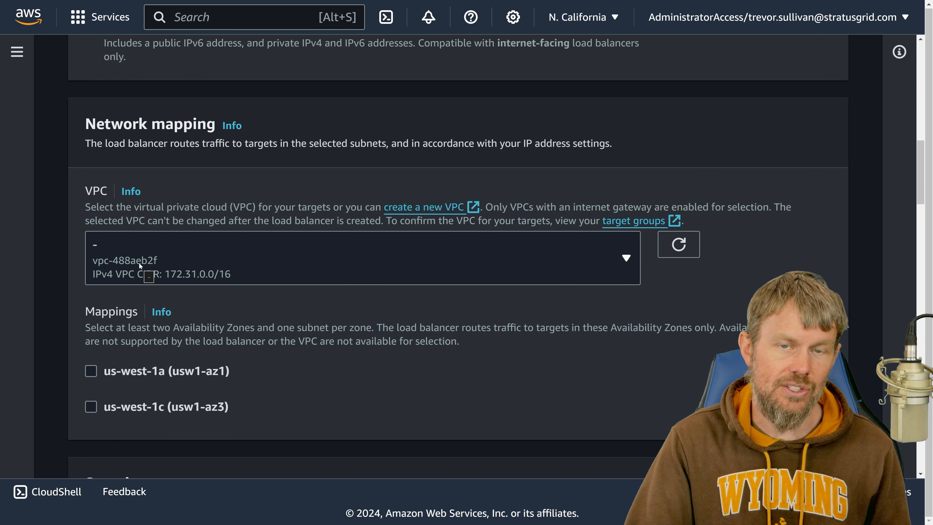
scroll(140, 263, "up", 4)
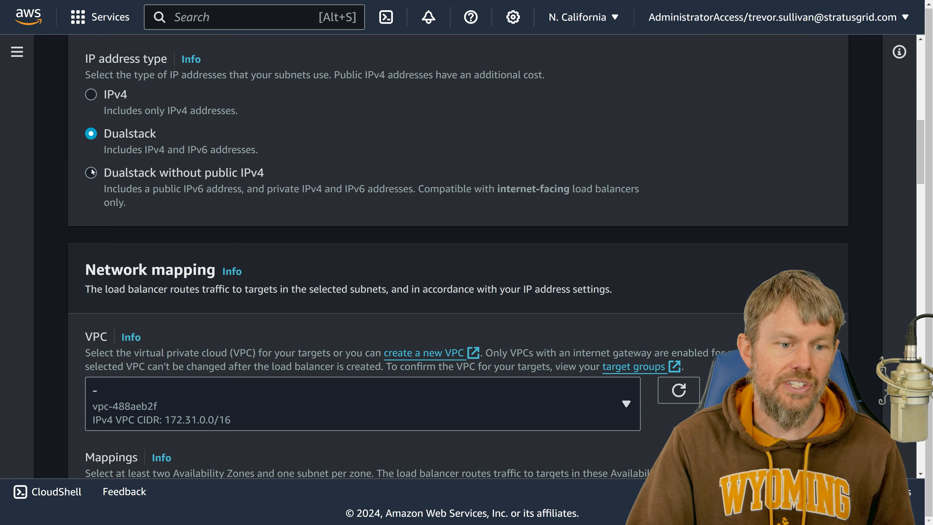
left_click(91, 172)
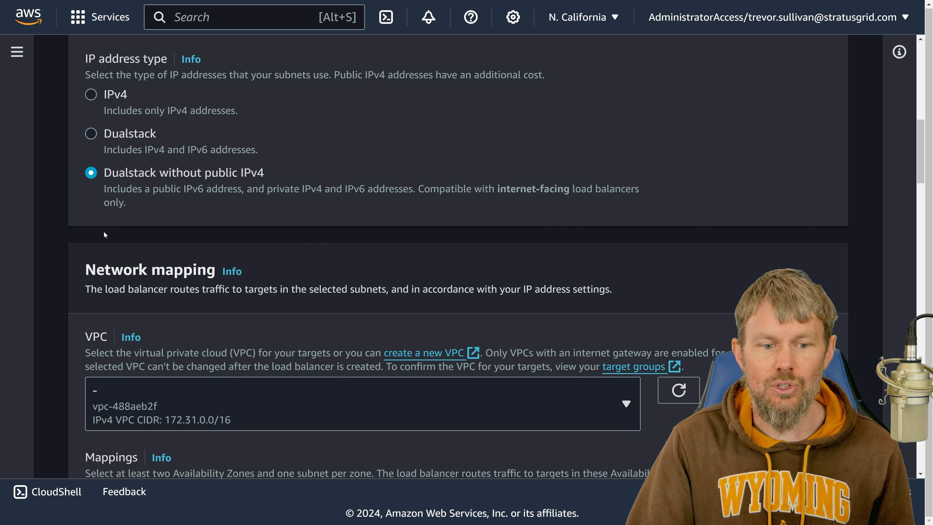
Step: Map the load balancer to trevor-alb-test-vpc and enable the us-west-1a and us-west-1c Availability Zones
scroll(110, 250, "down", 5)
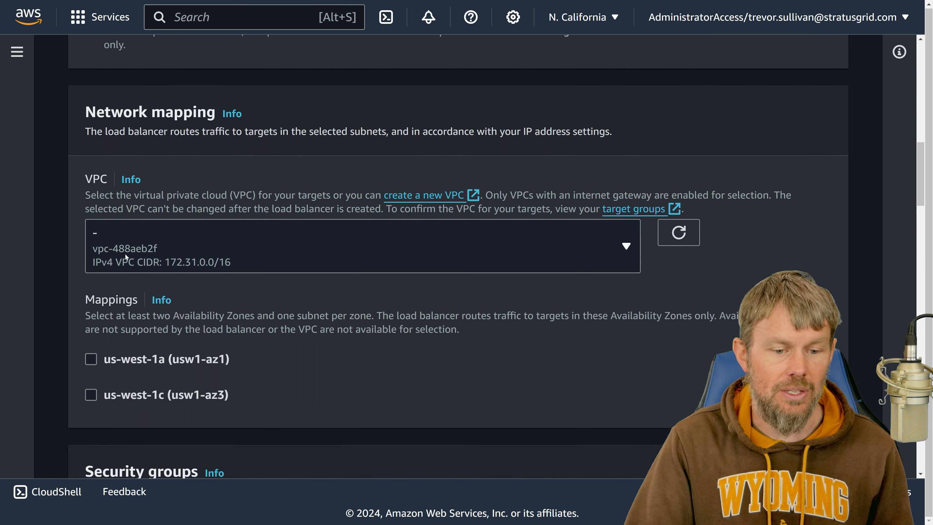
left_click(157, 209)
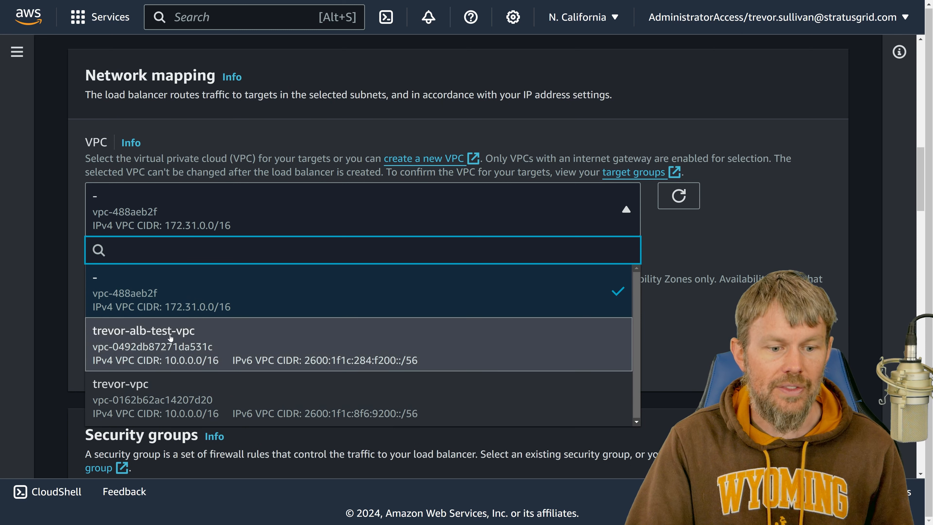
left_click(151, 343)
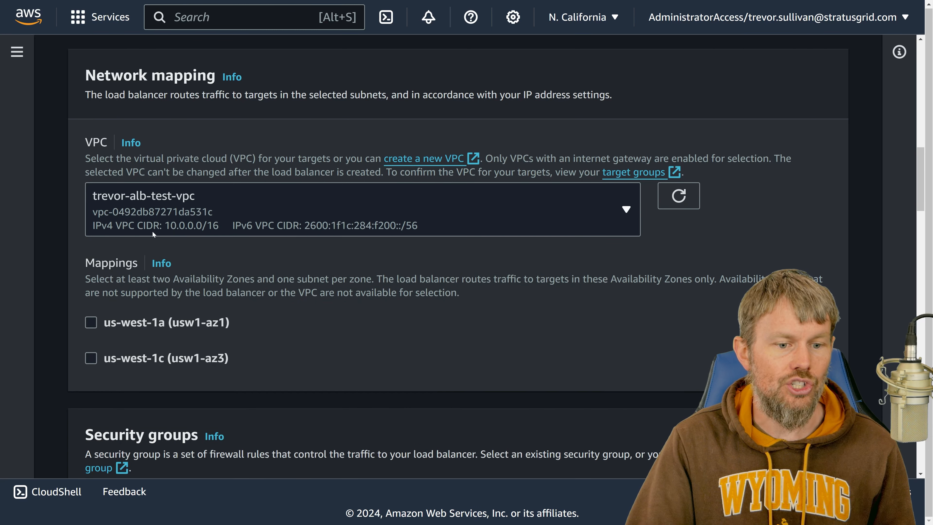
left_click(91, 323)
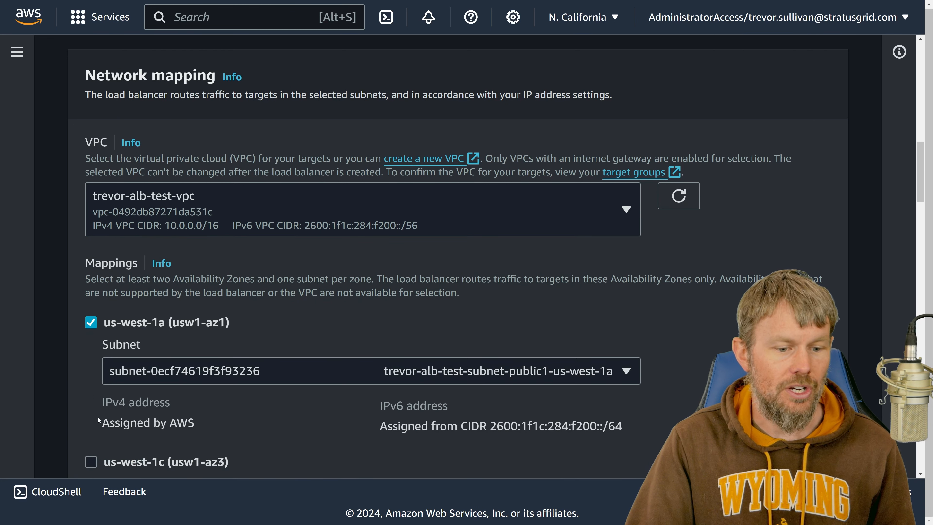
left_click(91, 462)
scroll(465, 238, "down", 3)
scroll(464, 237, "down", 1)
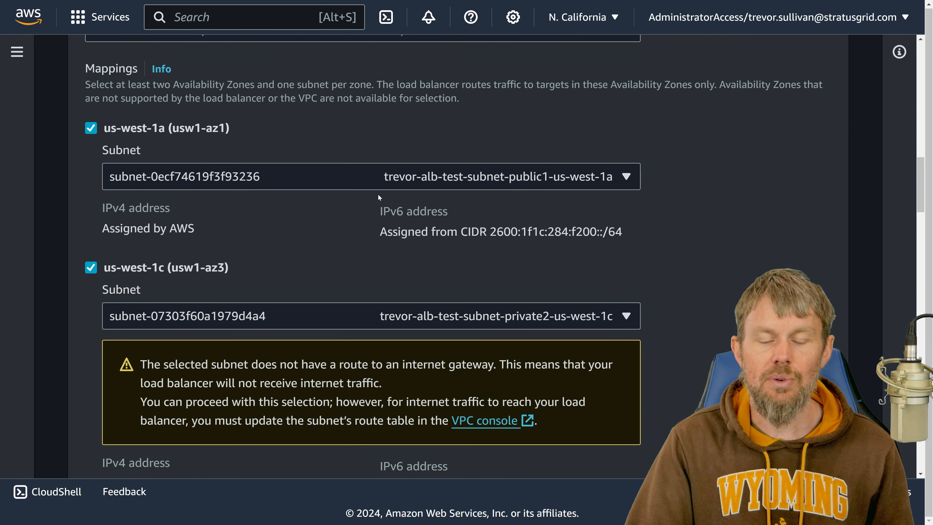
Step: Keep the default security group and forward the HTTP listener on port 80 to the trevor-alb-test target group
scroll(343, 200, "down", 10)
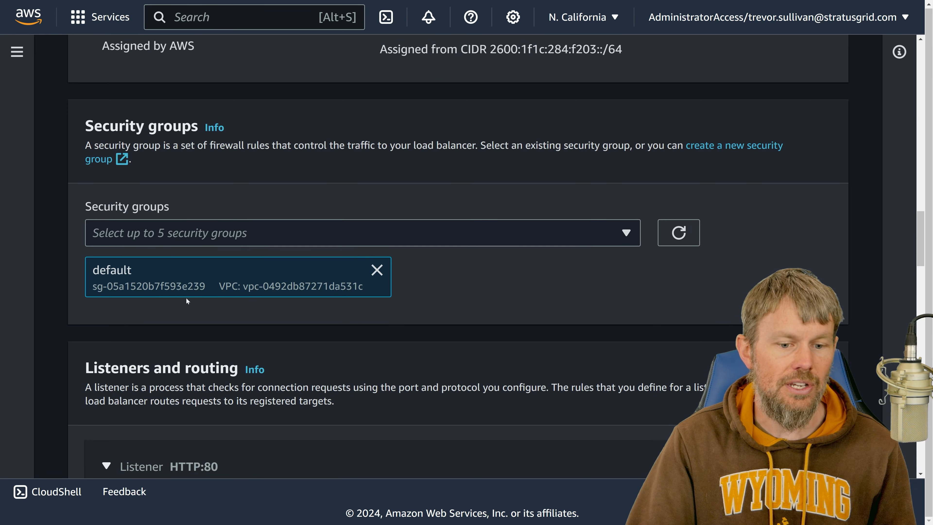
scroll(458, 258, "down", 1)
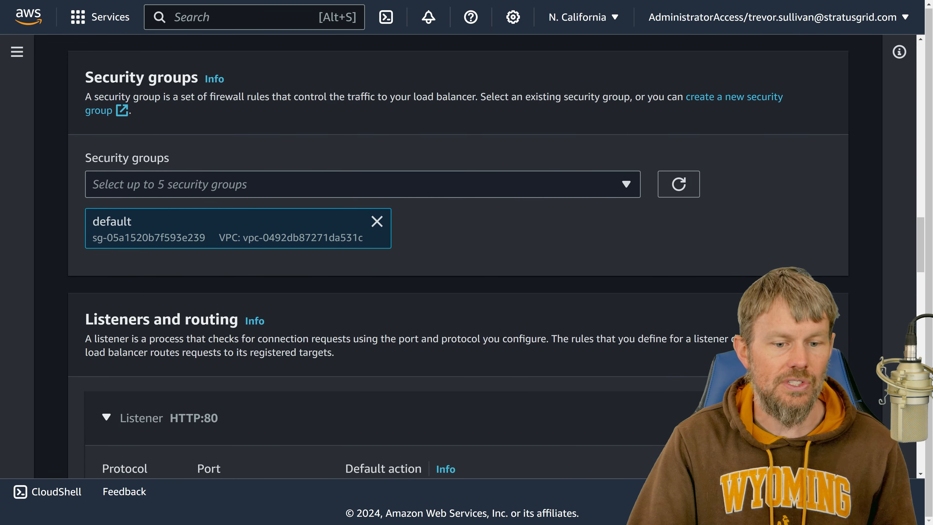
scroll(158, 312, "down", 7)
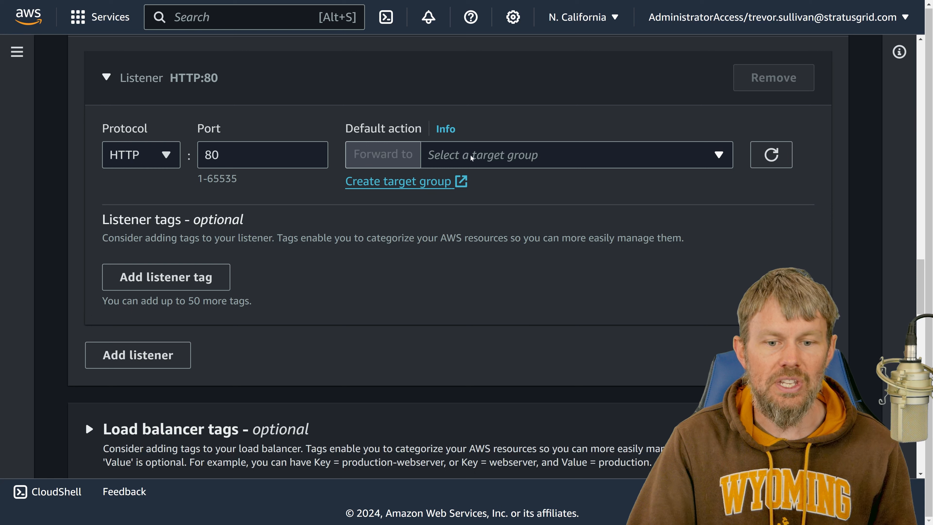
double_click(323, 154)
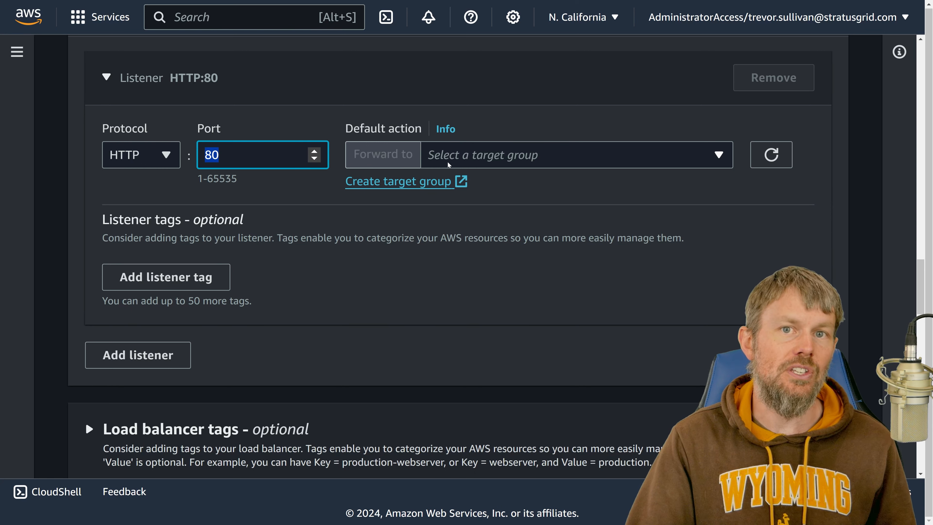
left_click(473, 155)
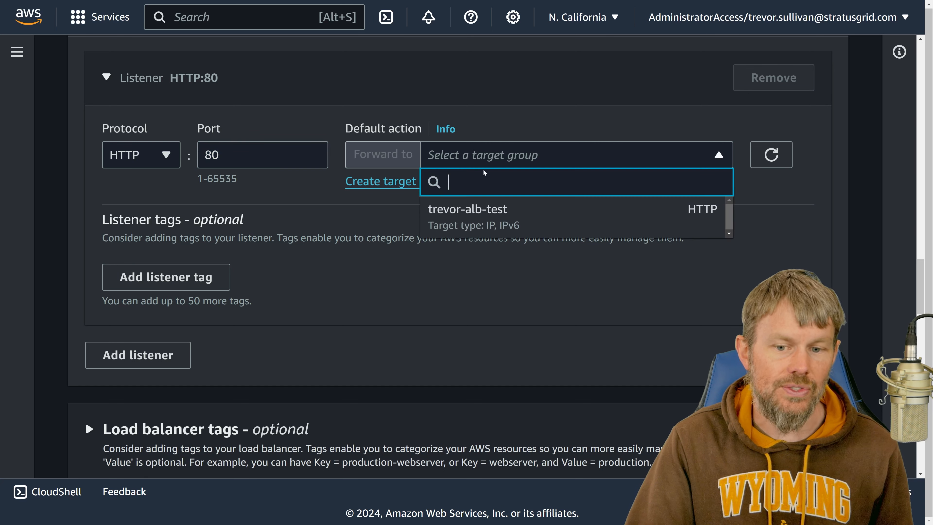
left_click(499, 220)
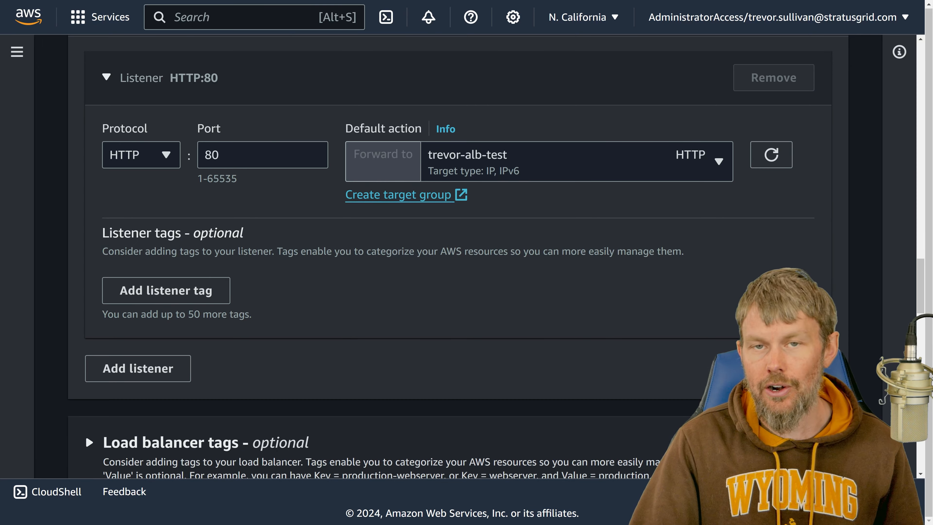
Step: Skip the optional tags and service integrations and create the load balancer
scroll(430, 256, "down", 3)
scroll(367, 238, "down", 1)
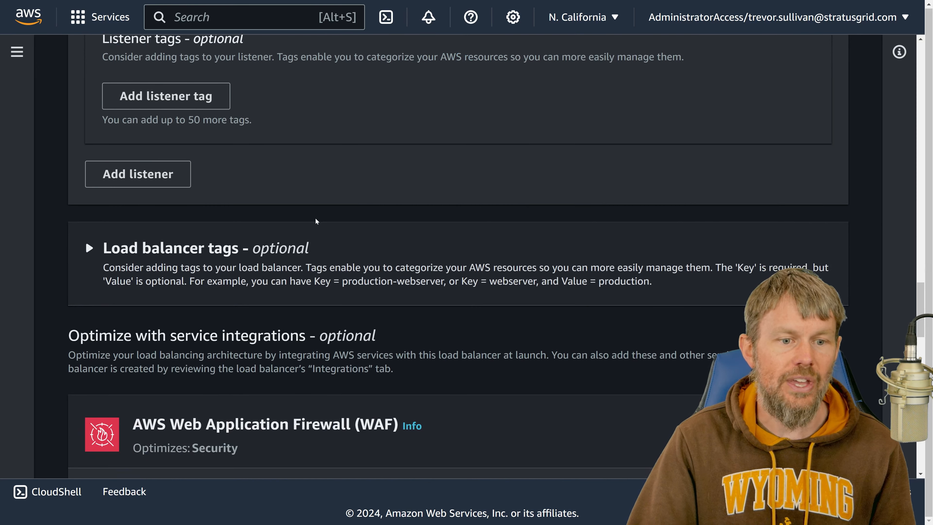
scroll(259, 274, "down", 6)
scroll(278, 281, "down", 15)
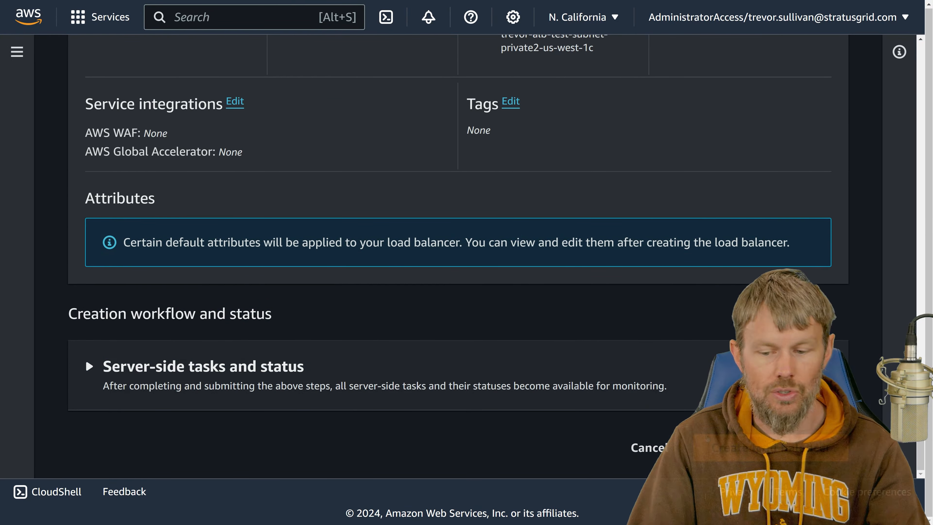
left_click(779, 448)
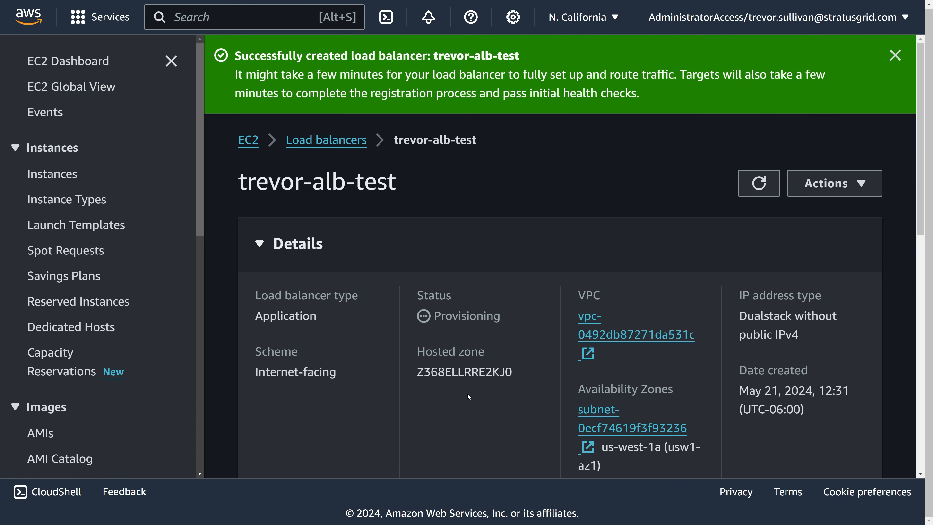
Step: Check the provisioning status, Availability Zones and DNS name of the new trevor-alb-test load balancer
left_click_drag(435, 316, 526, 325)
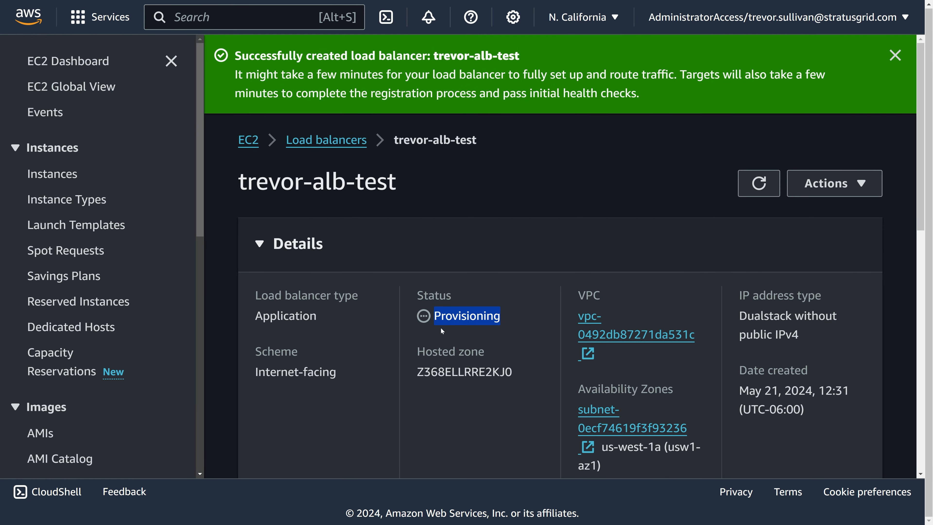
left_click(473, 287)
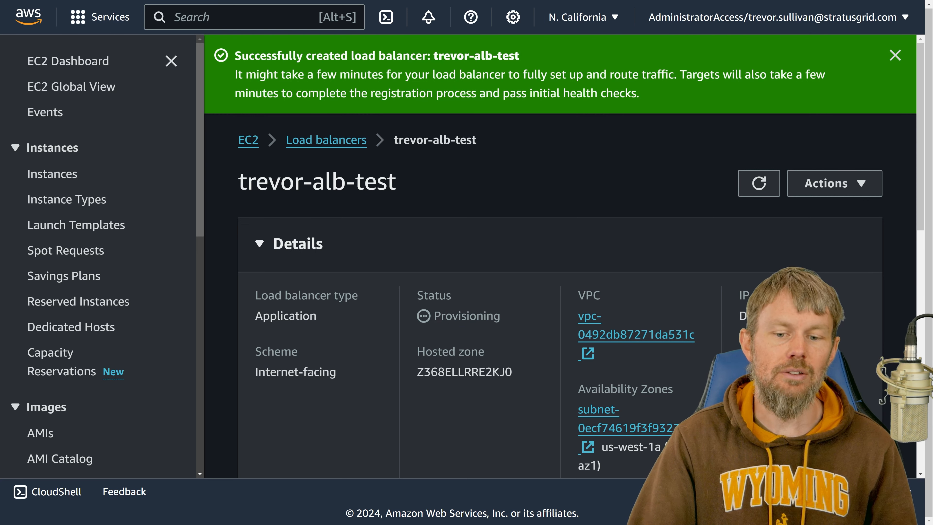
scroll(404, 295, "down", 5)
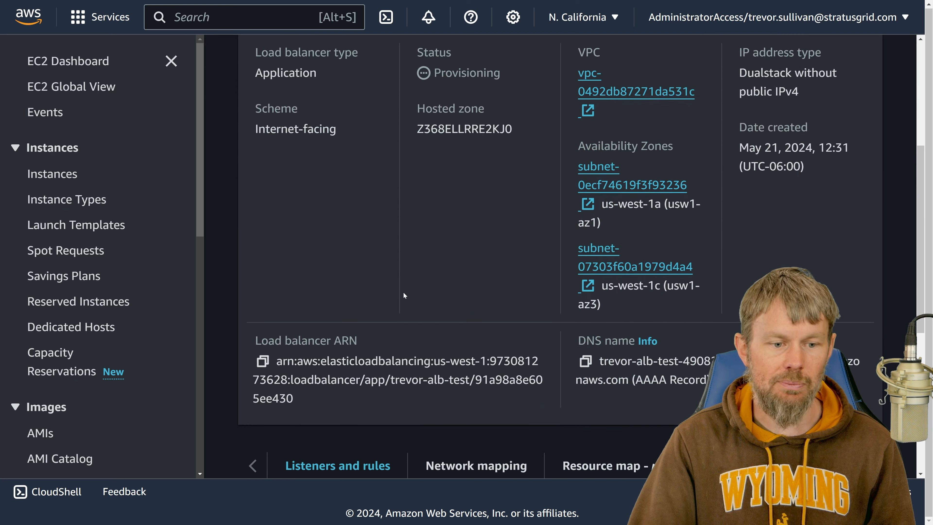
scroll(406, 296, "down", 5)
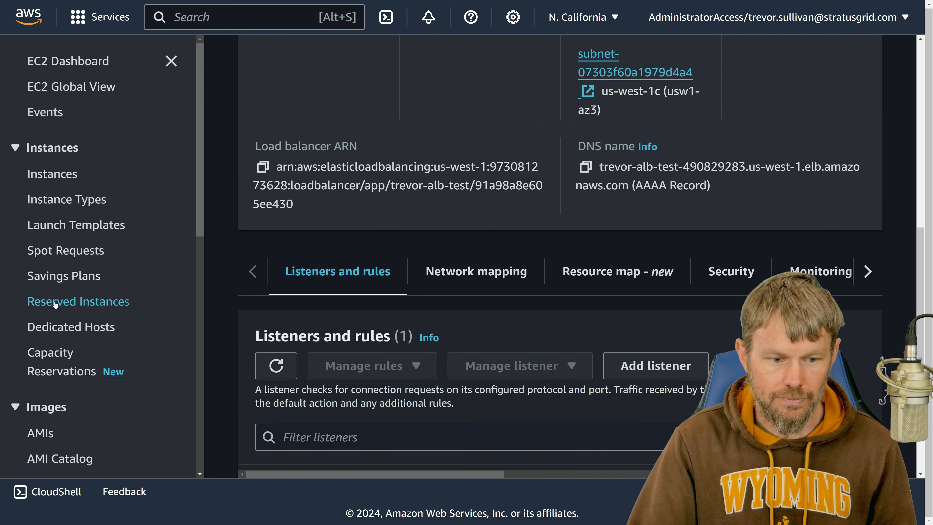
Step: Open the EC2 Security Groups list and collapse the navigation sidebar to widen it
scroll(102, 319, "down", 6)
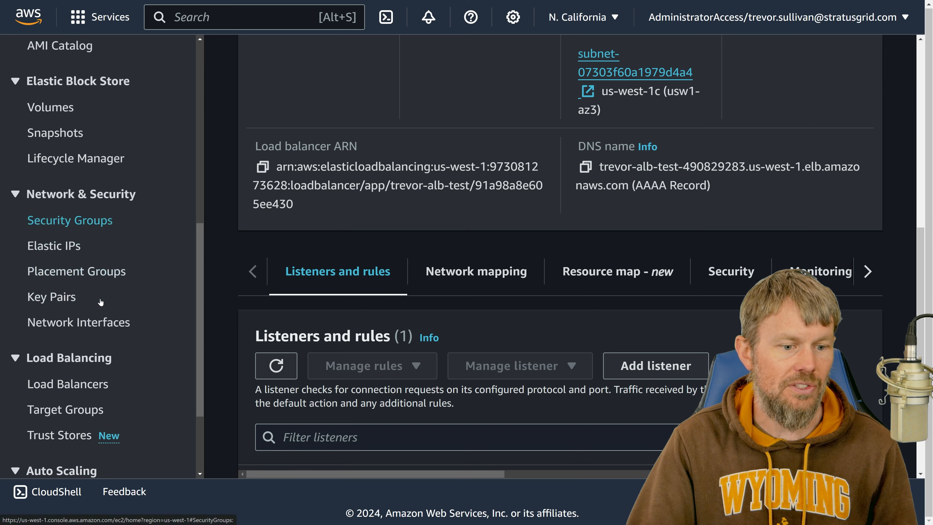
scroll(100, 302, "down", 1)
left_click(72, 195)
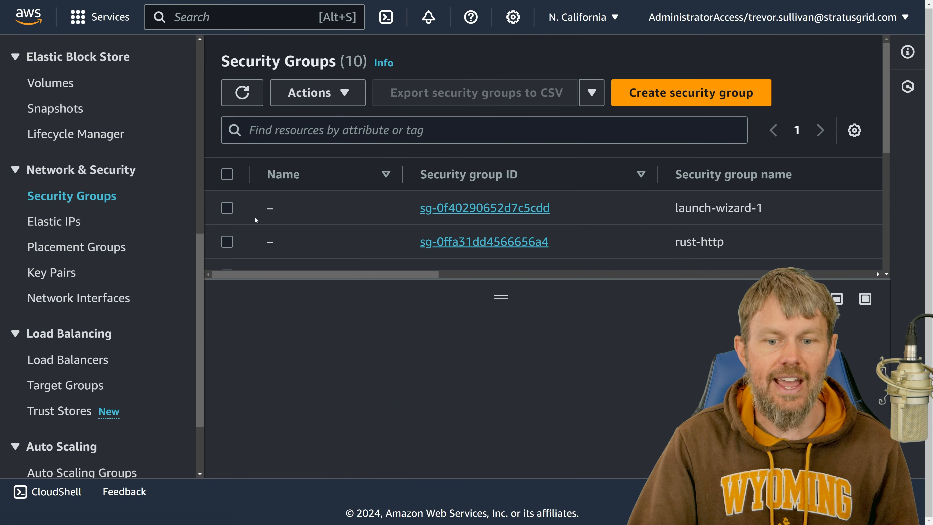
scroll(185, 96, "up", 10)
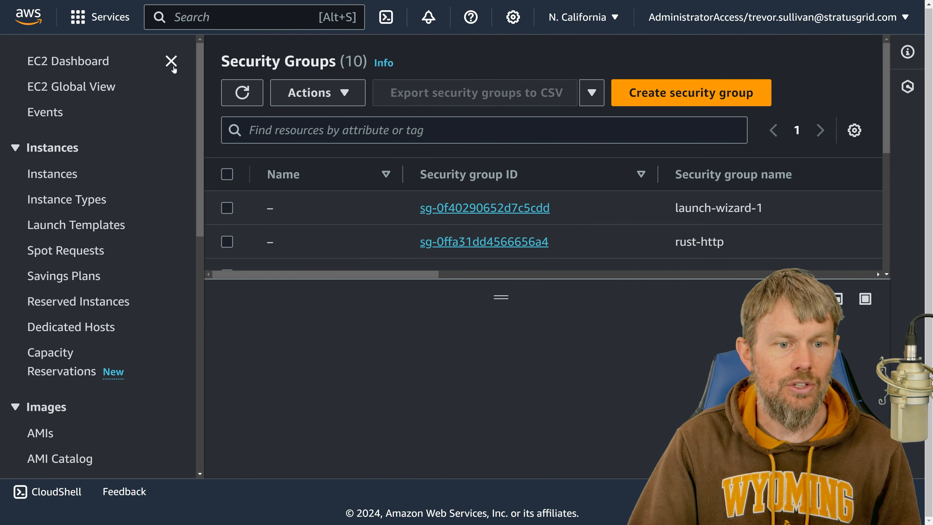
left_click(172, 63)
Step: Select the default security group of the load balancer's VPC and open its inbound rules for editing
scroll(242, 215, "down", 5)
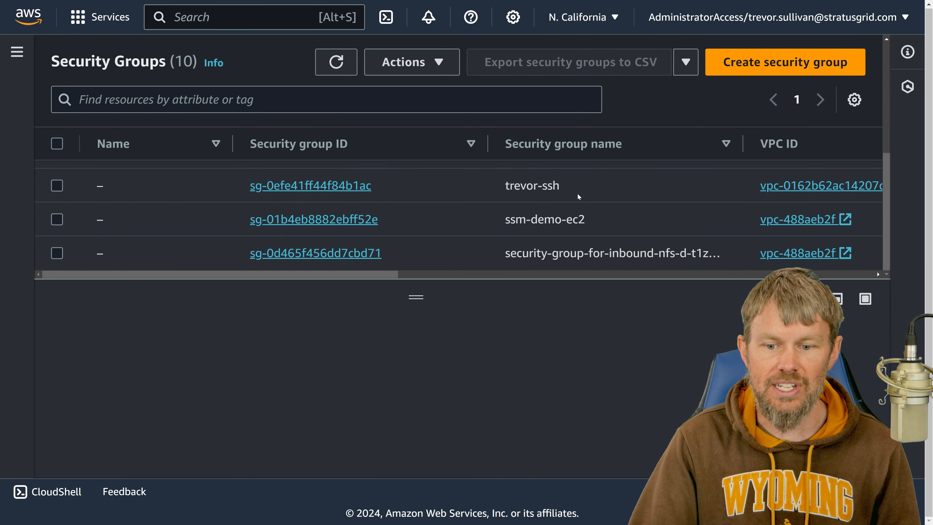
scroll(792, 185, "up", 5)
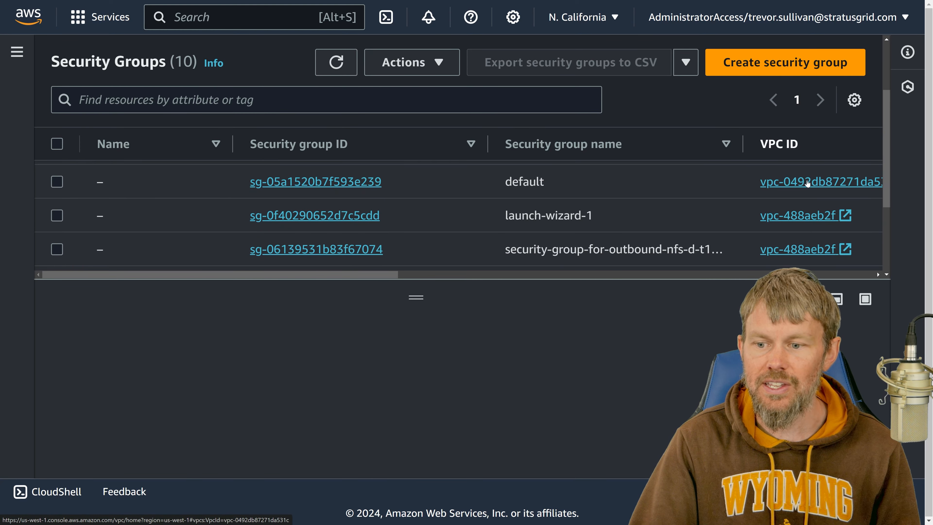
left_click(657, 184)
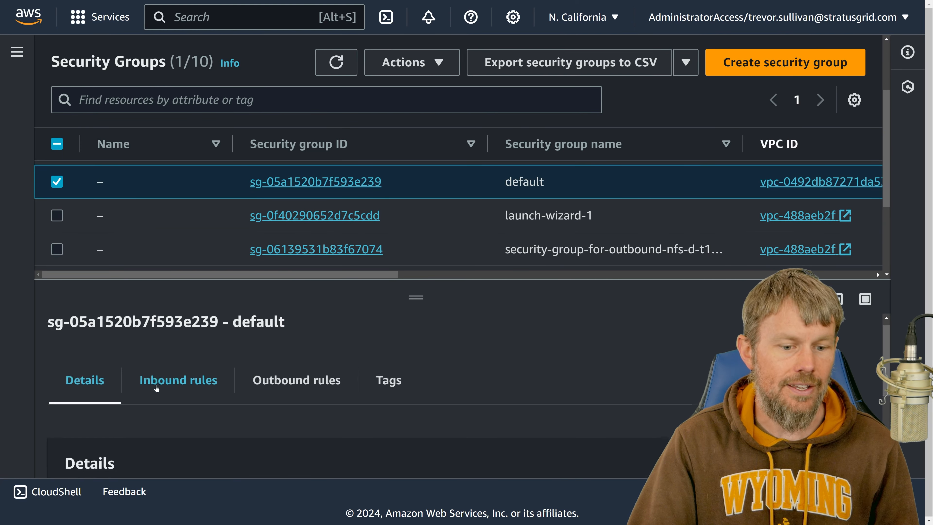
left_click(162, 351)
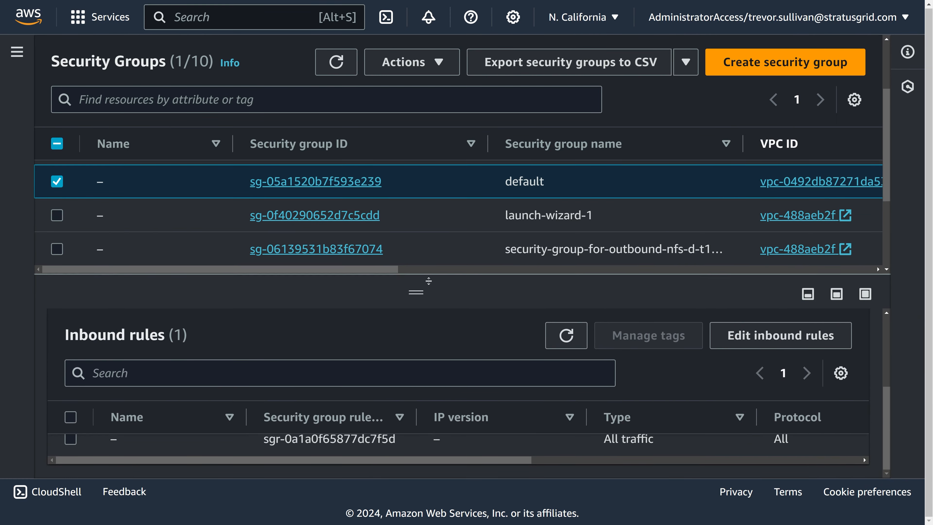
left_click_drag(538, 304, 537, 179)
left_click(731, 327)
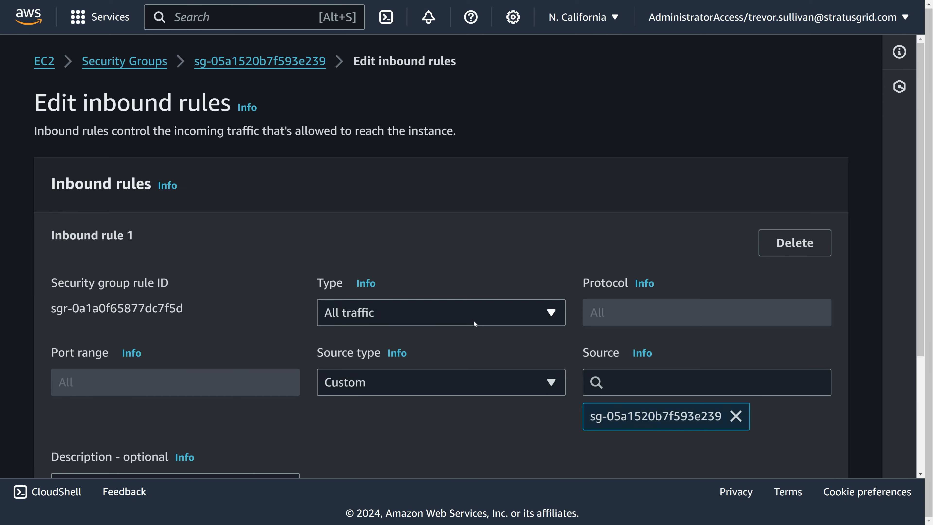
Step: Add a Custom TCP inbound rule for port 80 with ::/0 as its source
scroll(386, 327, "down", 4)
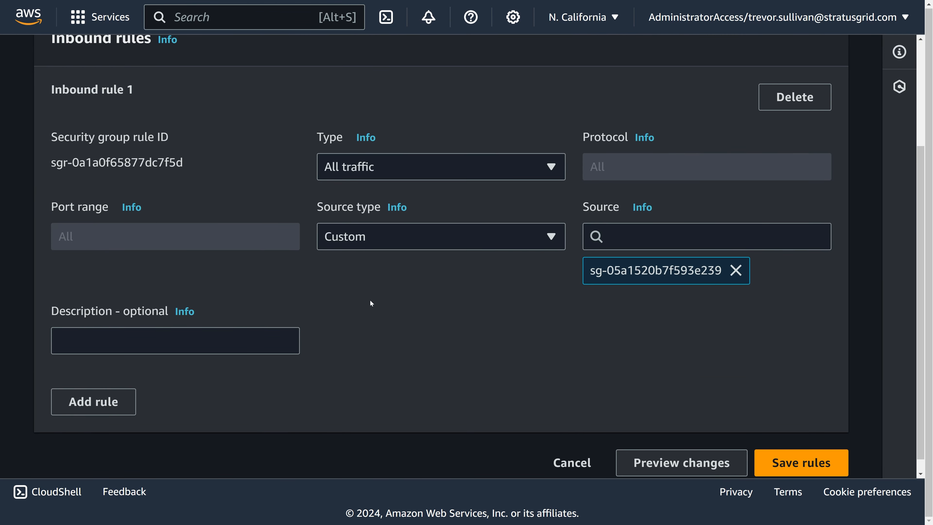
key("ctrl+minus")
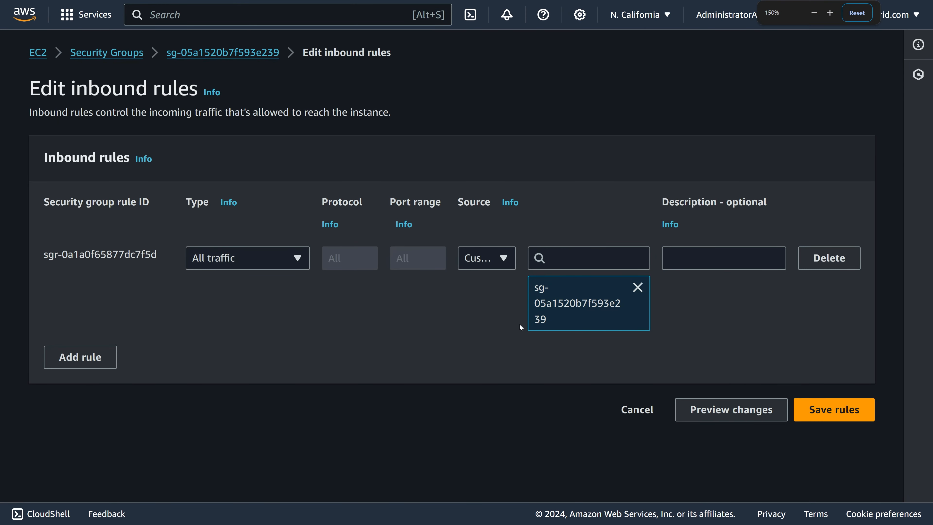
left_click(90, 357)
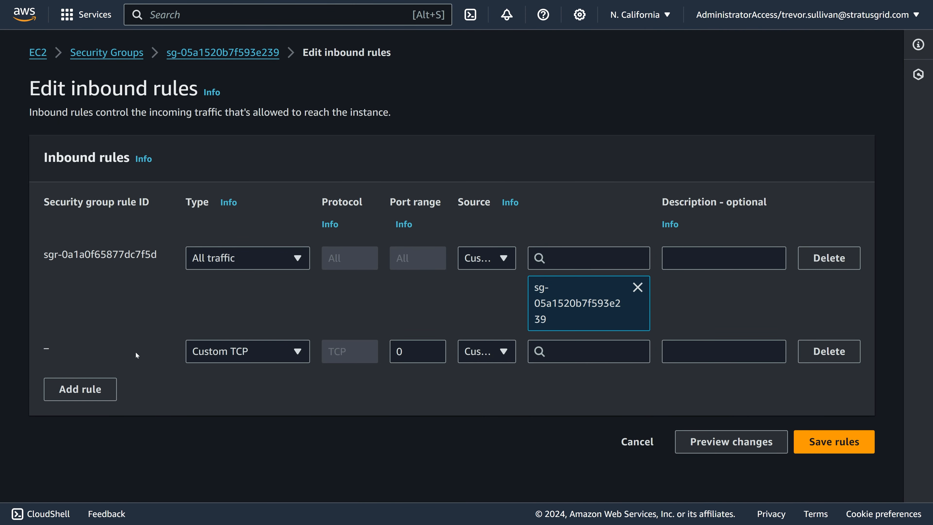
left_click(227, 352)
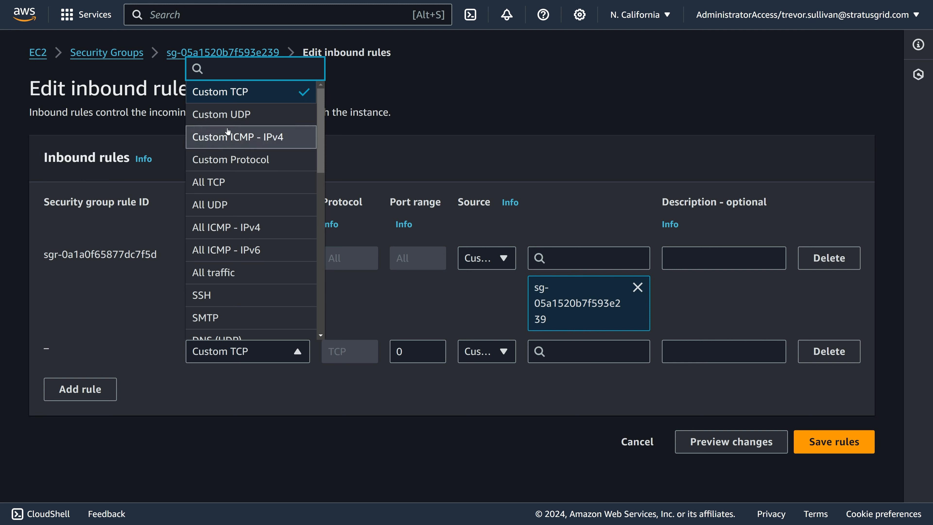
left_click(246, 92)
key("Tab")
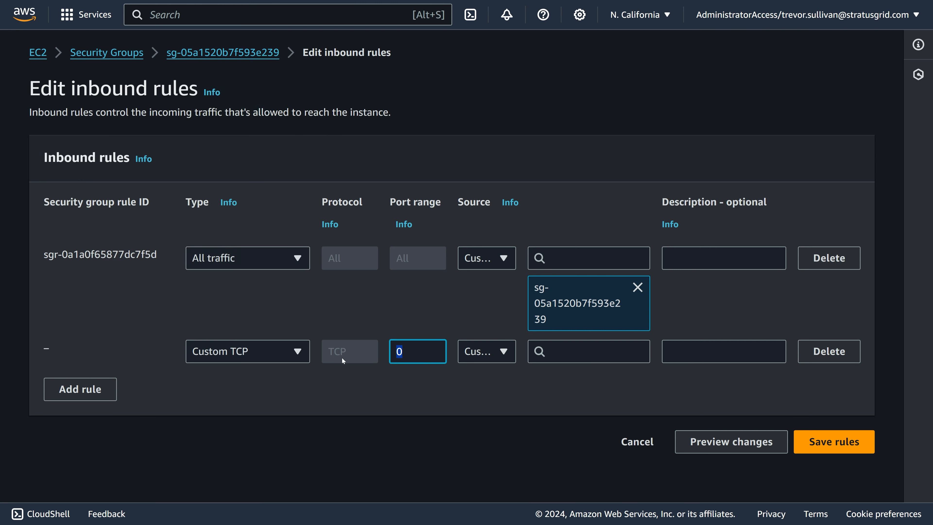
type("80")
left_click(599, 353)
scroll(602, 427, "down", 2)
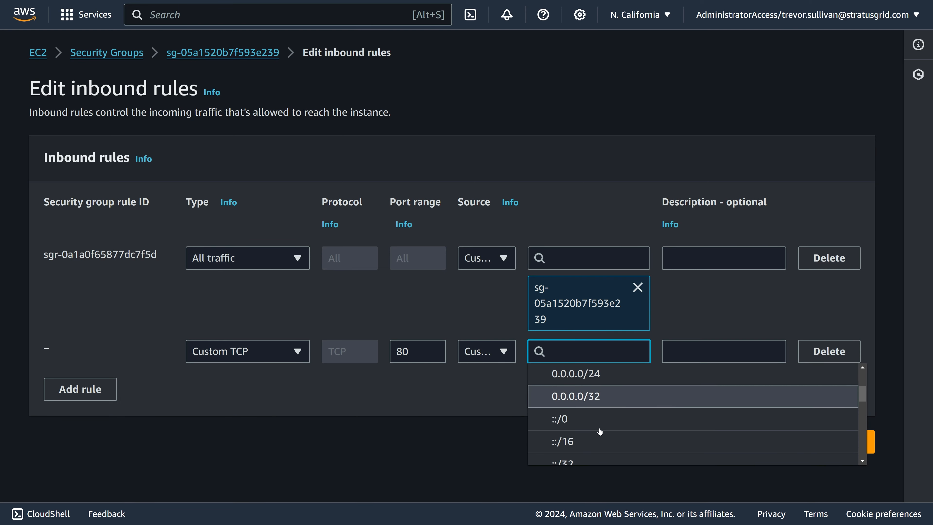
left_click(568, 420)
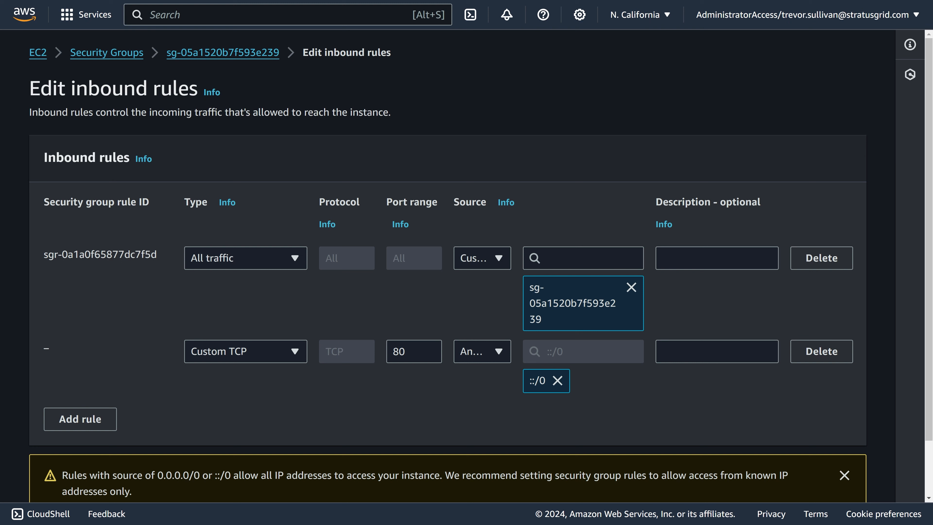
Step: Describe the new port 80 rule as "IPv6 access to HTTP" and save the inbound rules
left_click(667, 340)
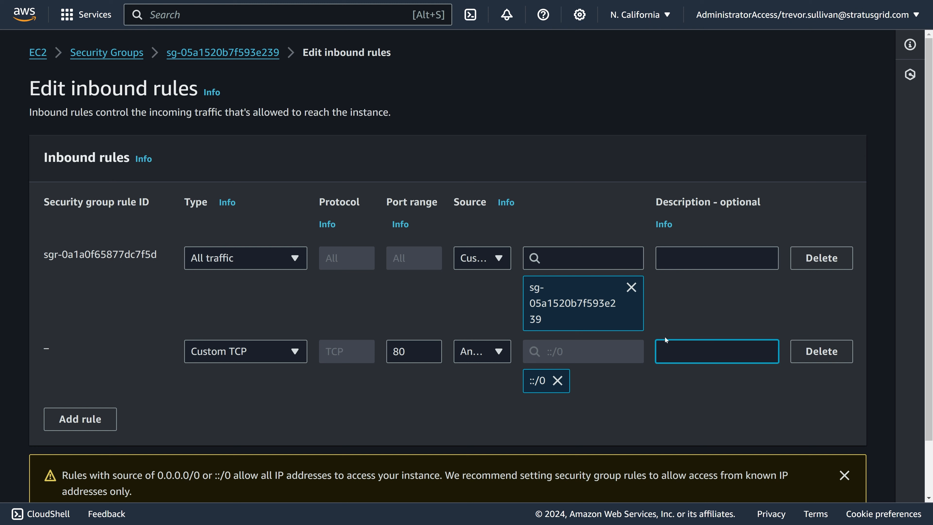
type("IPv6 access to HTTP")
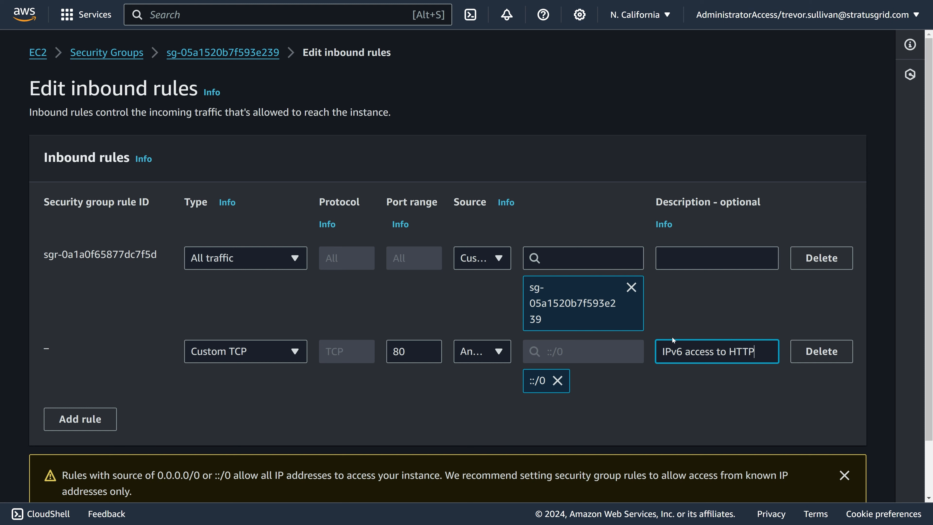
scroll(673, 340, "down", 3)
left_click(817, 477)
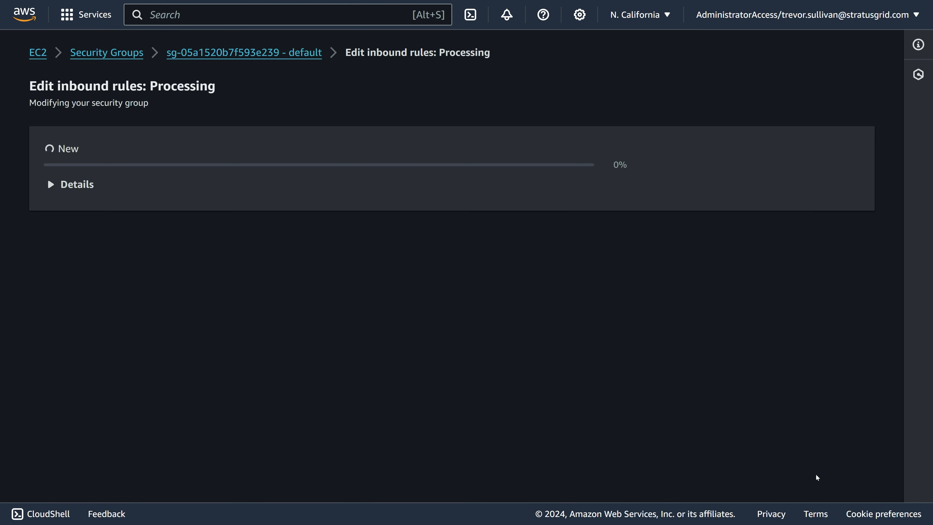
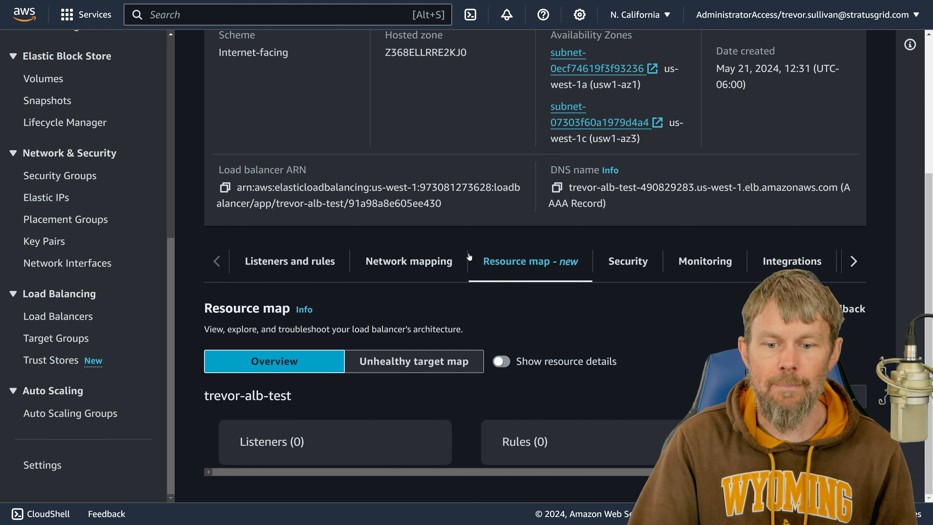
Step: Trace the load balancer's resource map from listener to target and refresh it to check the target's health
scroll(522, 323, "down", 2)
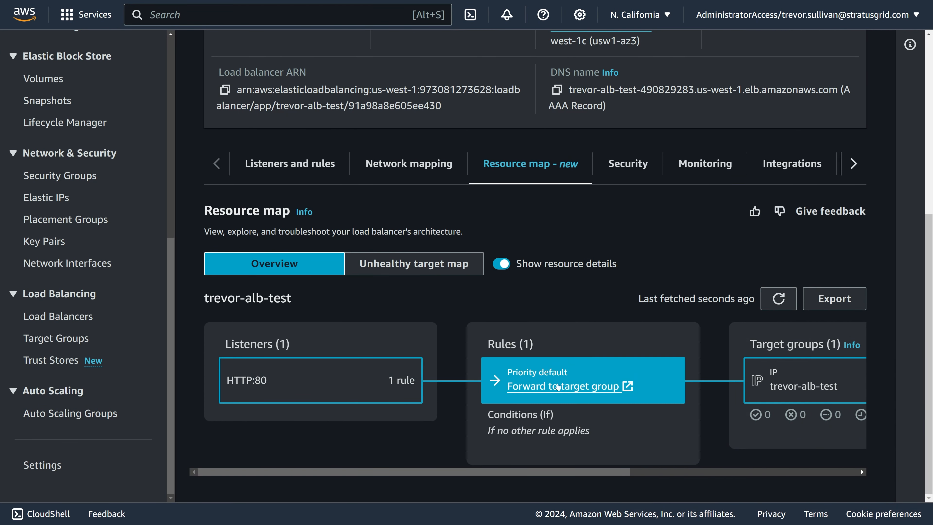
left_click_drag(622, 471, 836, 480)
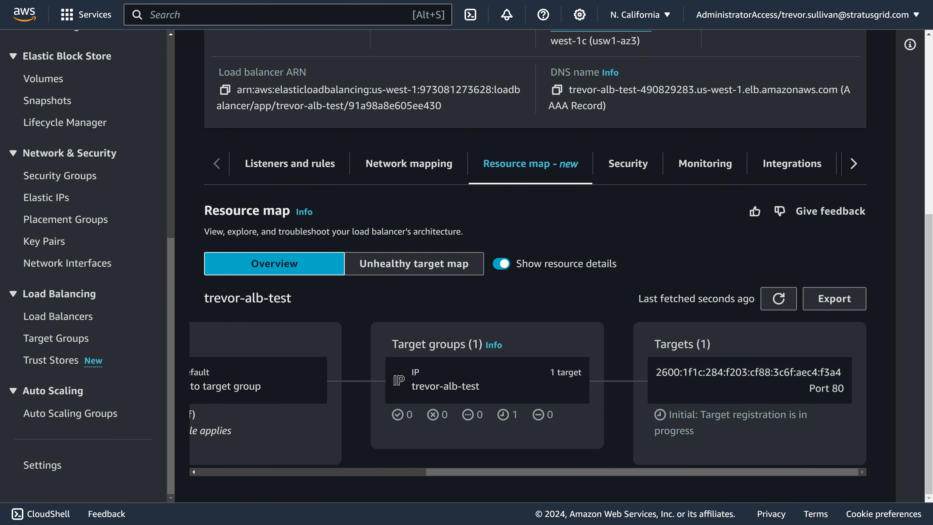
left_click_drag(687, 414, 728, 440)
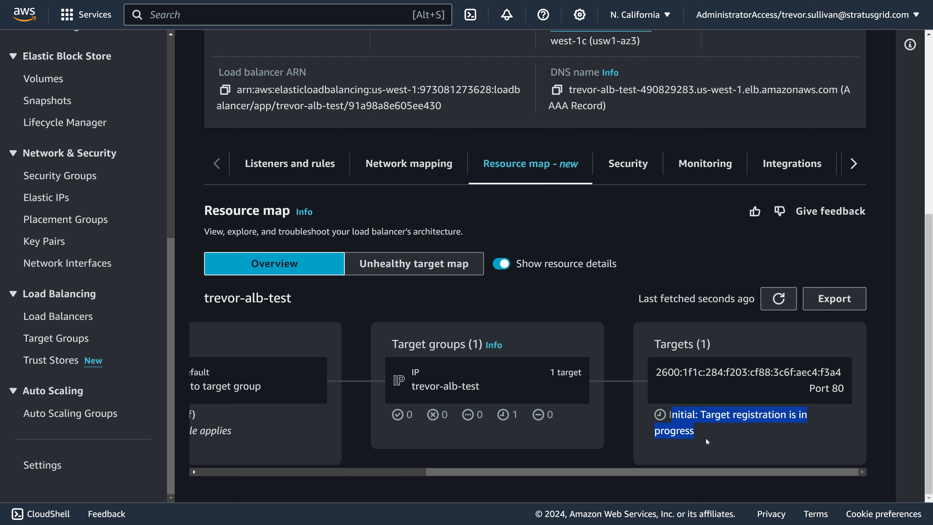
left_click(729, 440)
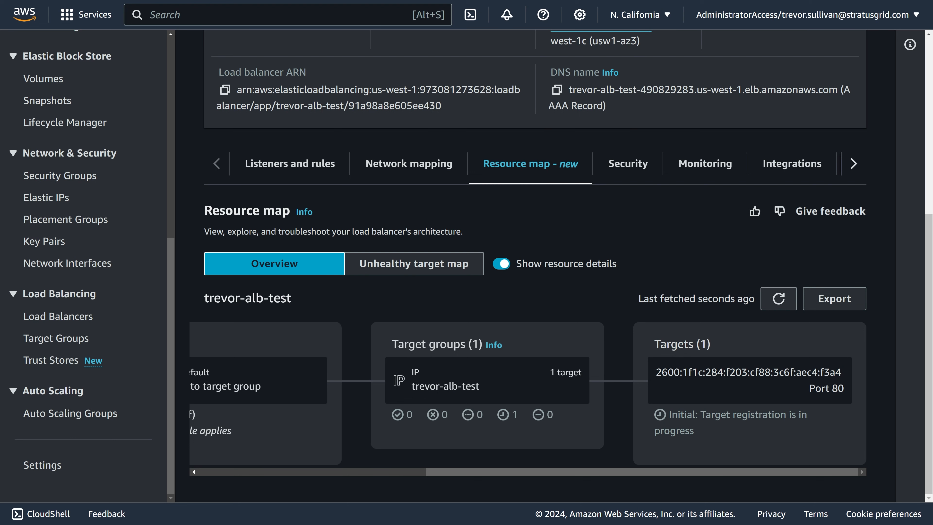
left_click(774, 299)
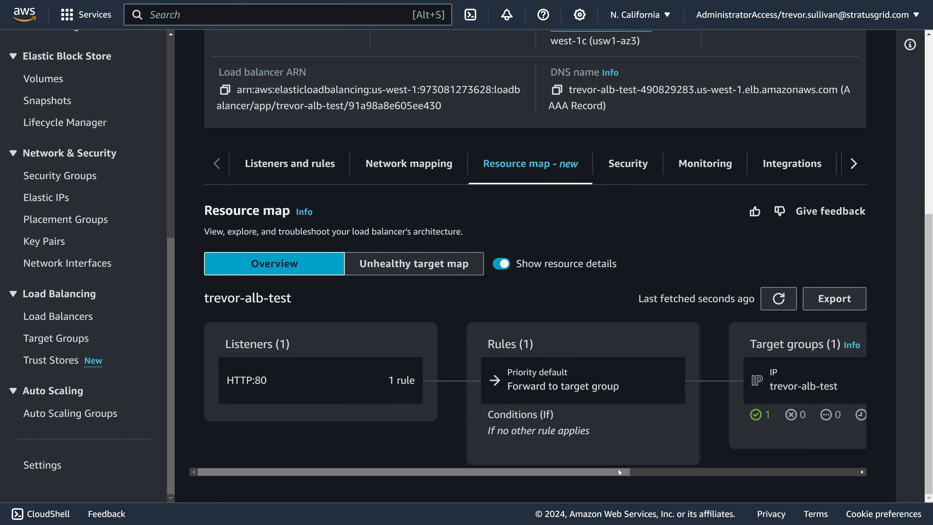
left_click_drag(616, 473, 837, 465)
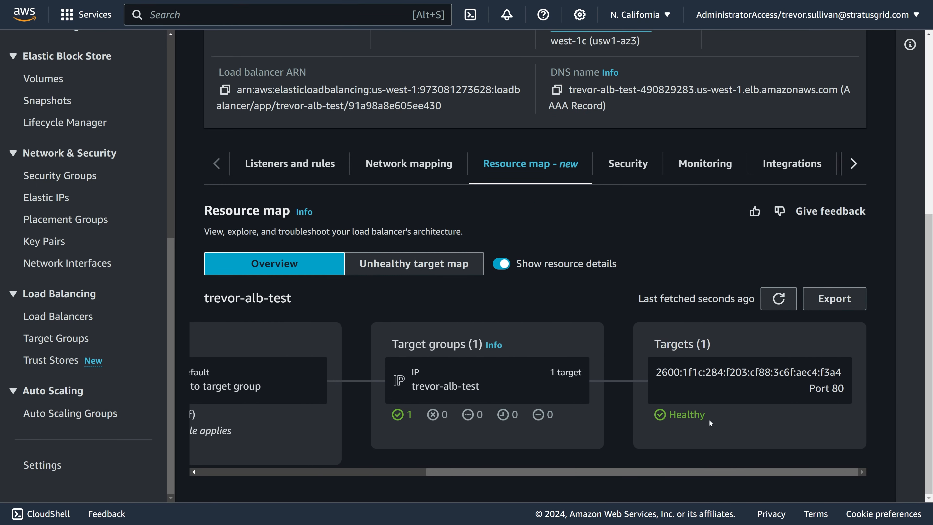
Step: Refresh the trevor-alb-test load balancer's details and check its status
scroll(509, 351, "up", 6)
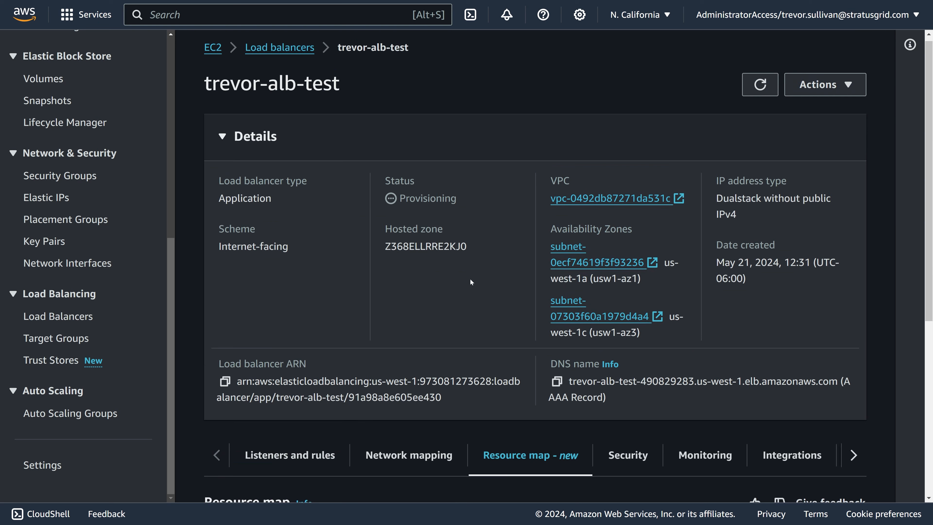
left_click(760, 85)
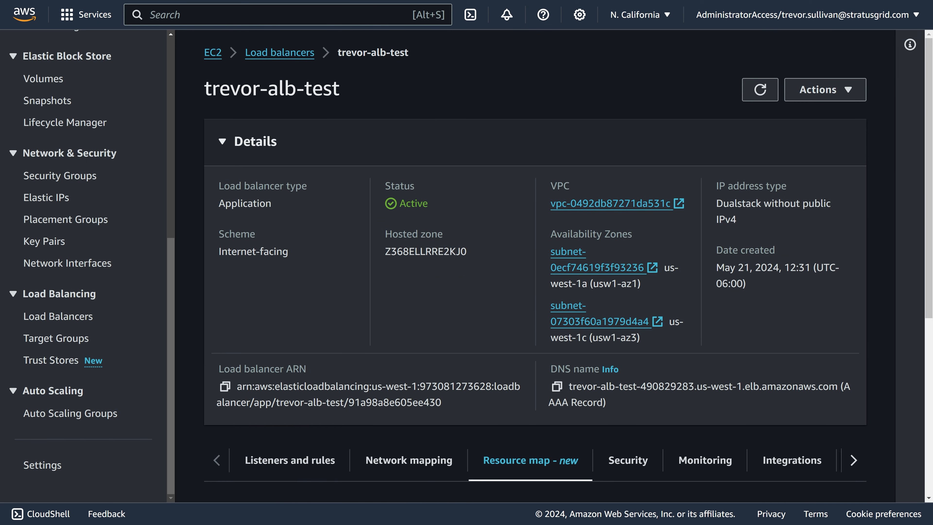
left_click(439, 216)
Step: Copy the load balancer's DNS name, leave full screen and load that address in a new browser tab
scroll(418, 210, "down", 5)
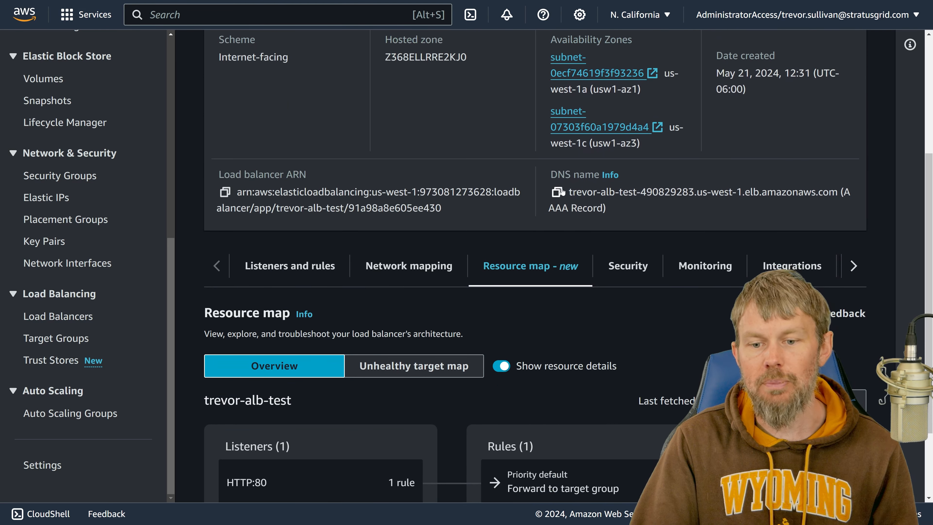
left_click(561, 192)
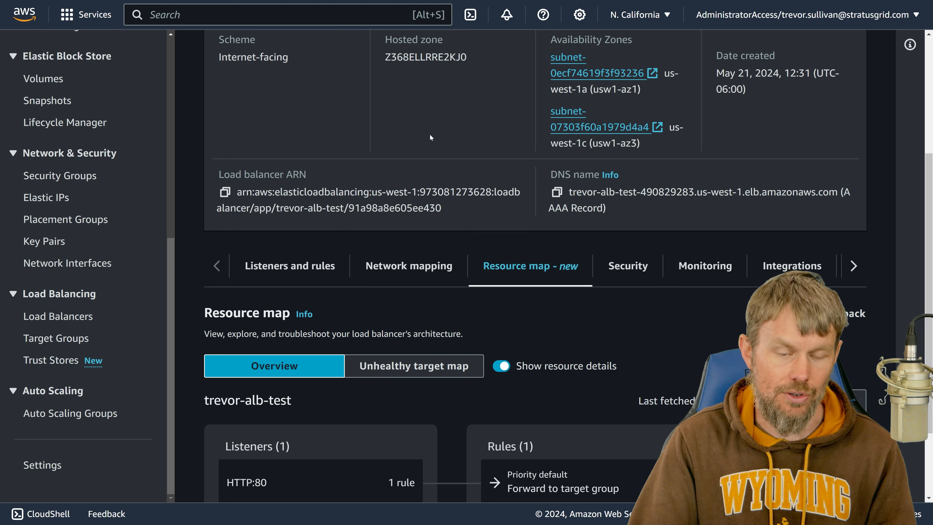
key("F11")
key("ctrl+t")
key("ctrl+v")
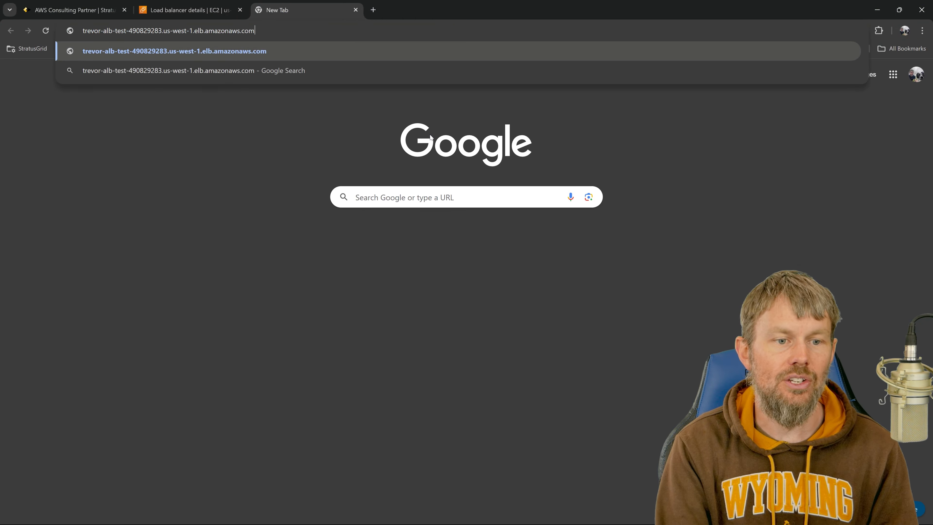
key("Return")
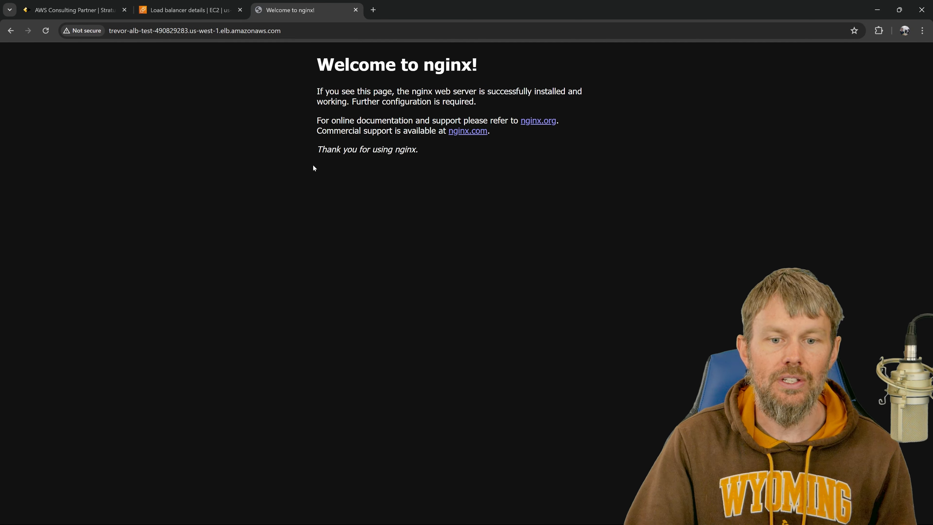
Step: Enlarge the nginx page, open the browser's developer tools on it, increase their text size and widen their window
scroll(313, 168, "up", 4, "ctrl")
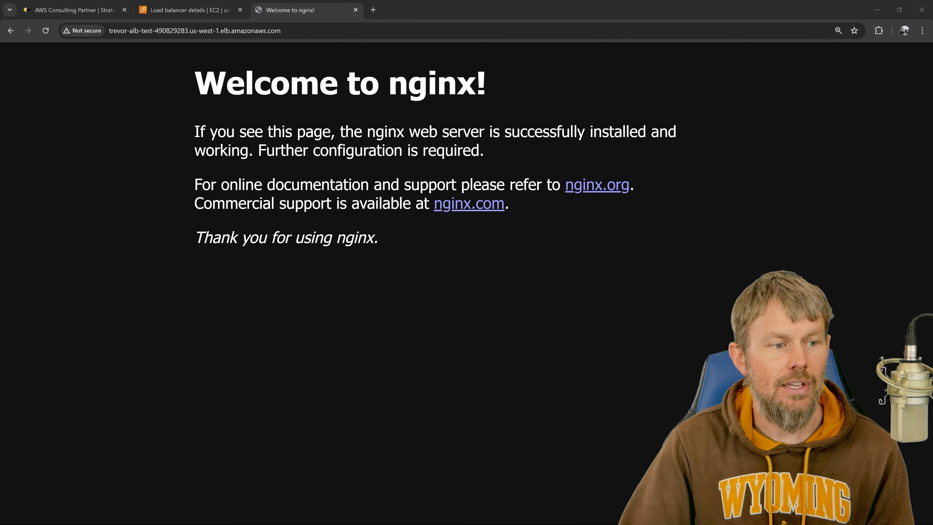
key("F12")
left_click_drag(241, 99, 338, 91)
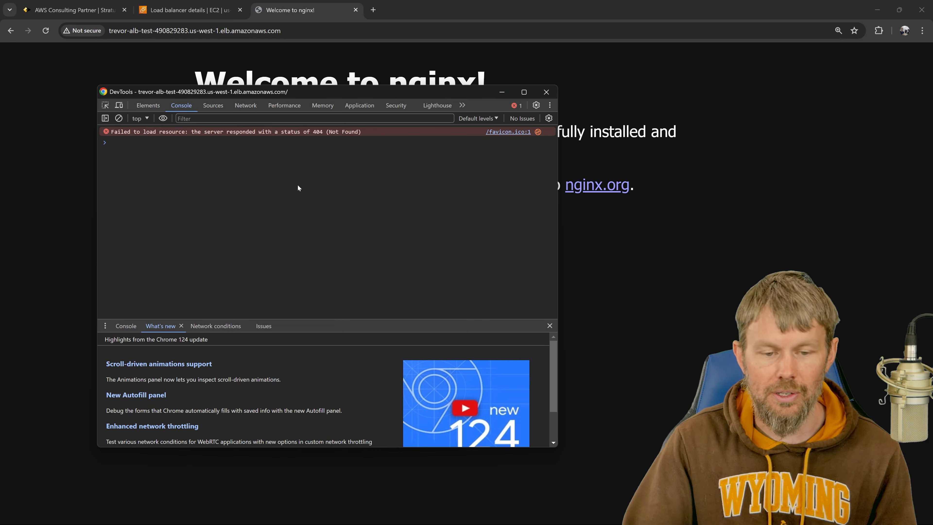
key("ctrl+plus")
key("ctrl+plus")
key("ctrl+plus")
key("ctrl+plus")
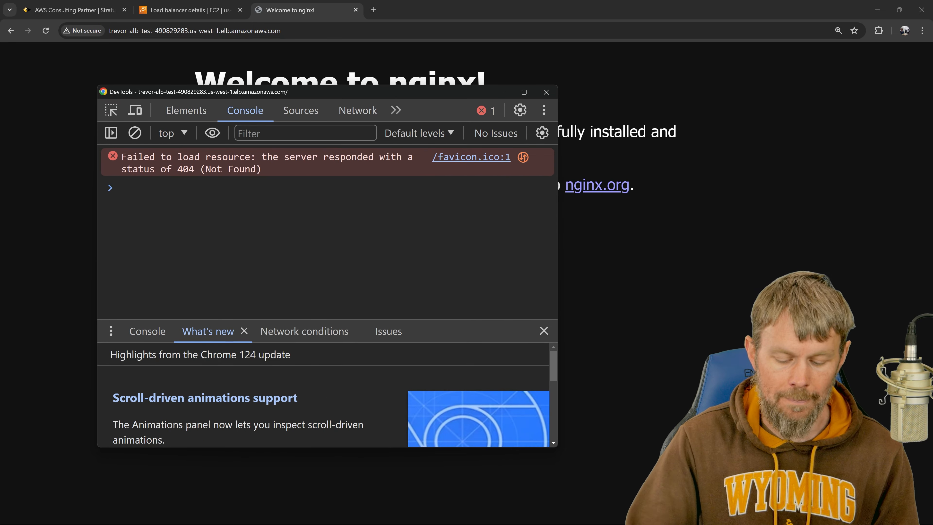
key("F12")
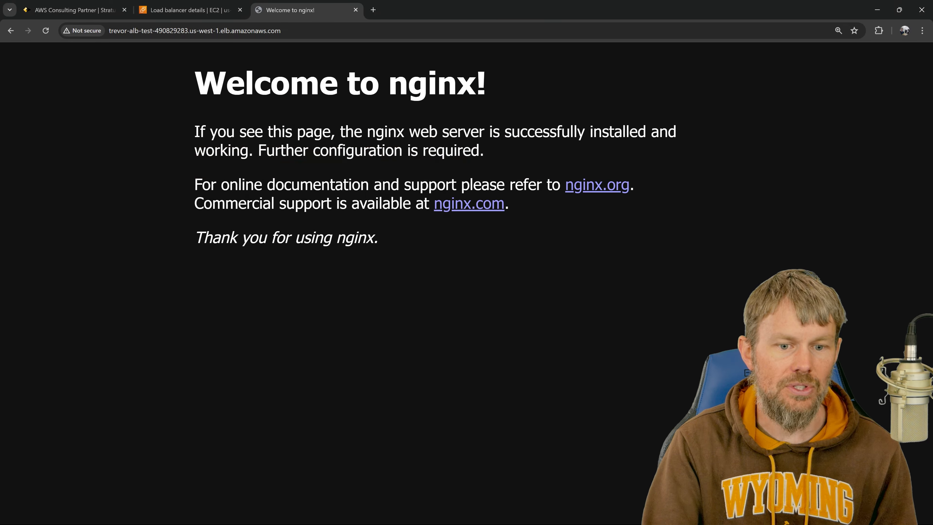
key("F12")
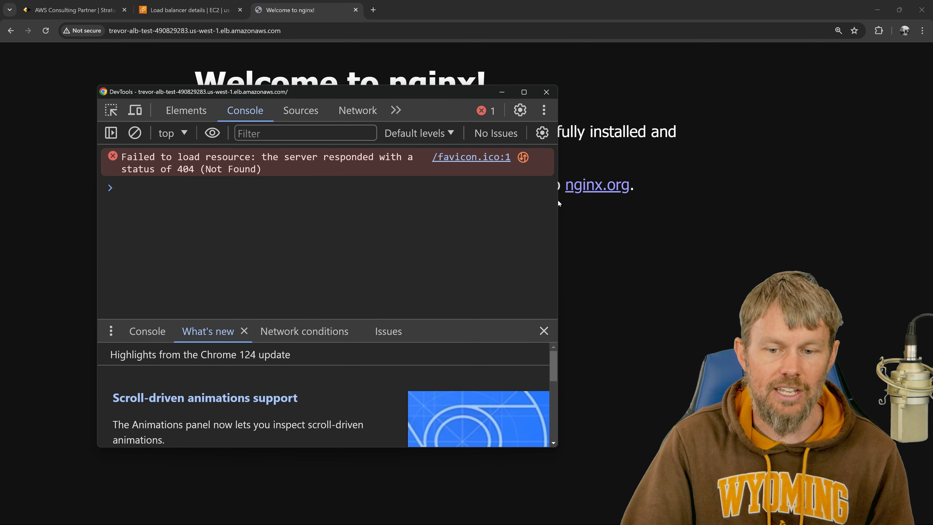
left_click_drag(558, 201, 776, 206)
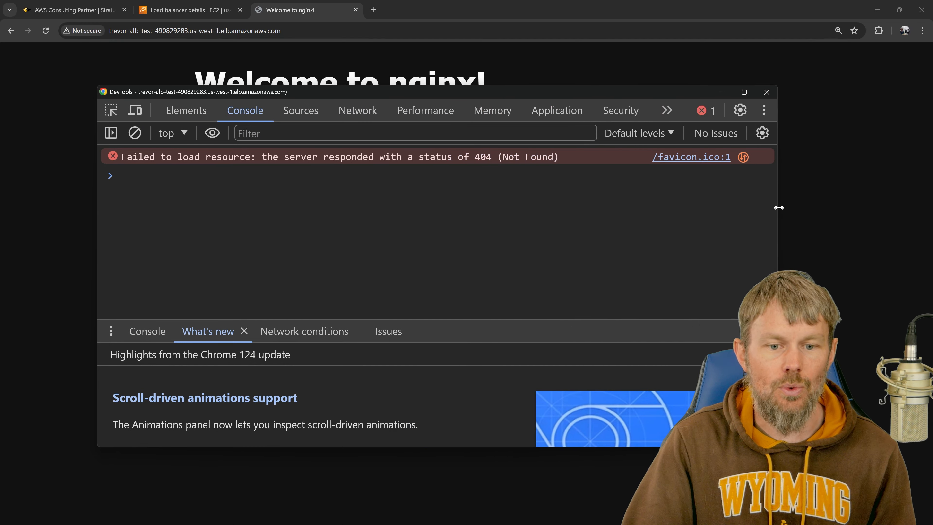
Step: Record a reload of the nginx page in the network log and open the load balancer request's headers
left_click(355, 111)
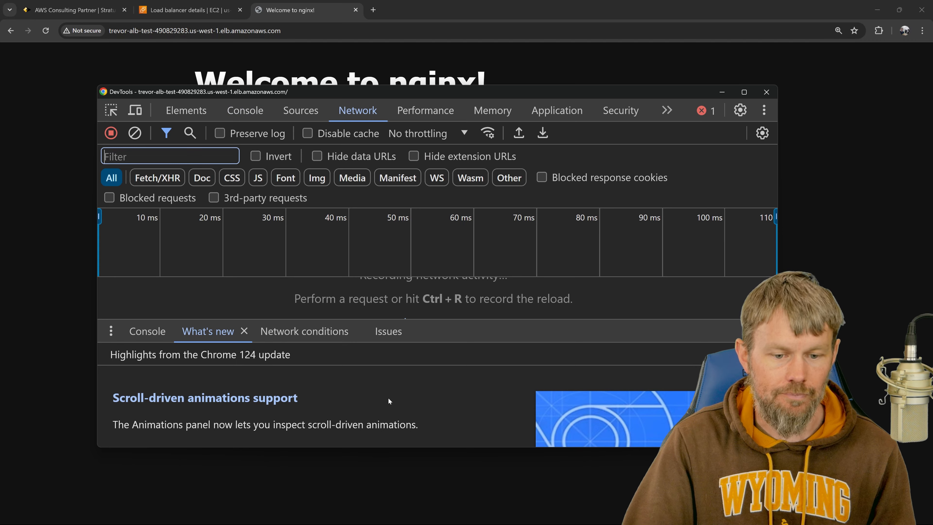
key("ctrl+r")
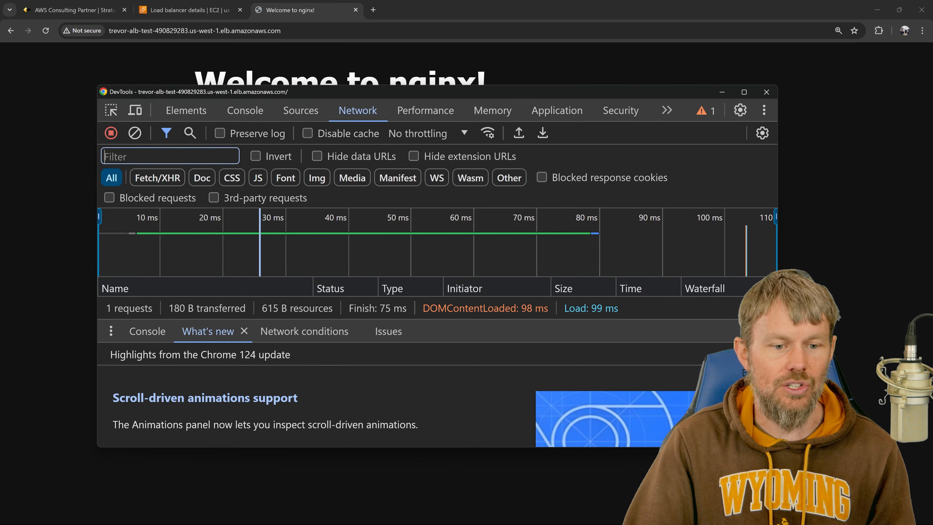
left_click_drag(376, 97, 371, 55)
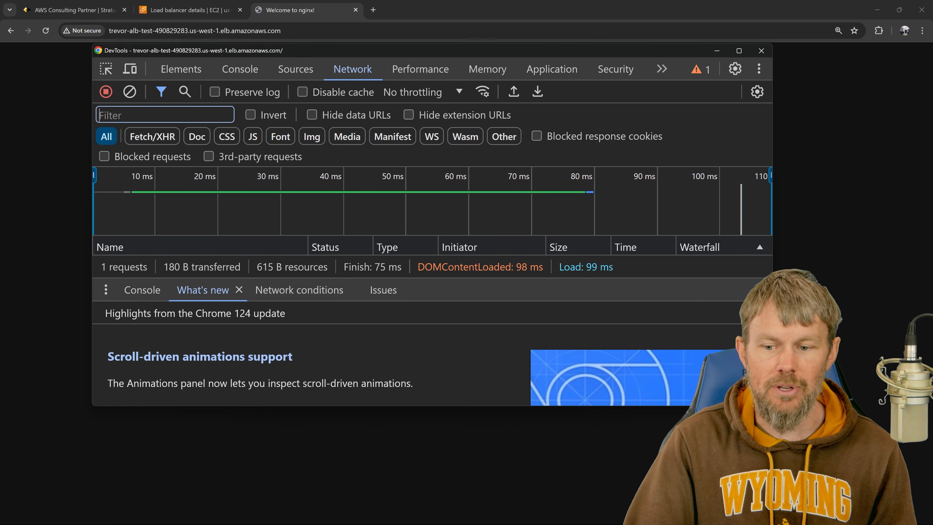
key("Escape")
left_click(208, 275)
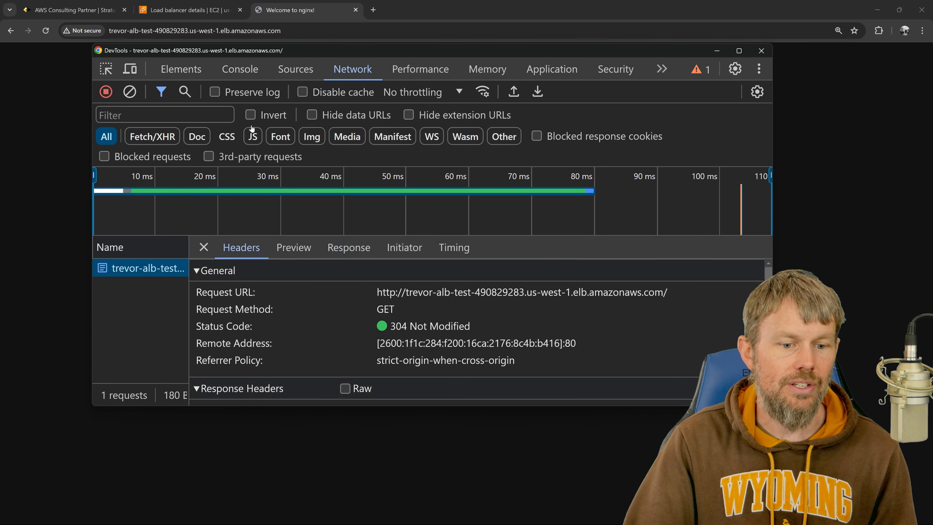
left_click_drag(300, 50, 253, 27)
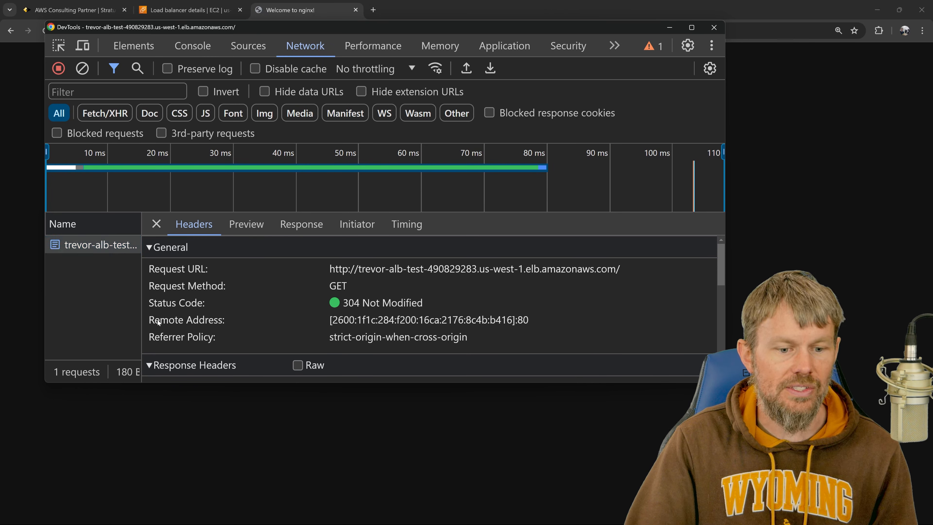
Step: Check the request's remote address against its request URL for IPv6 access and close the developer tools
left_click_drag(160, 320, 228, 322)
left_click_drag(331, 322, 517, 323)
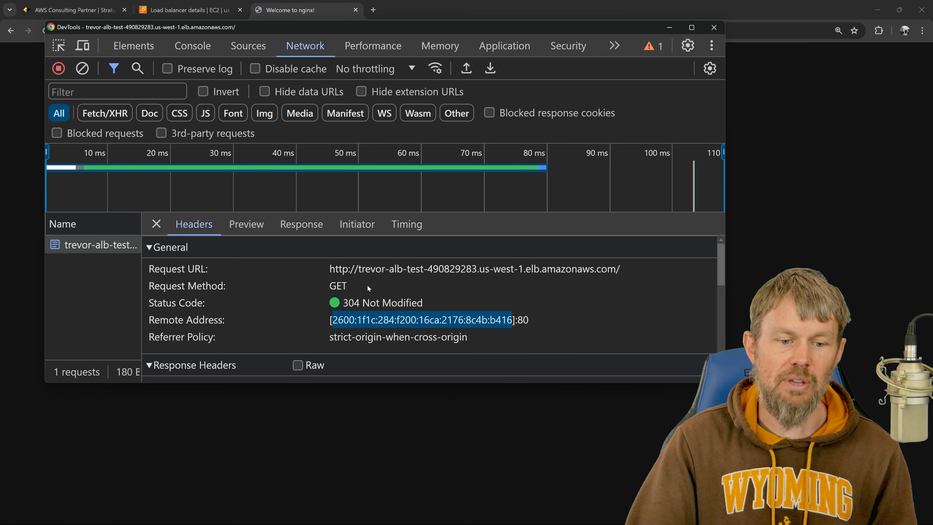
left_click_drag(353, 269, 619, 277)
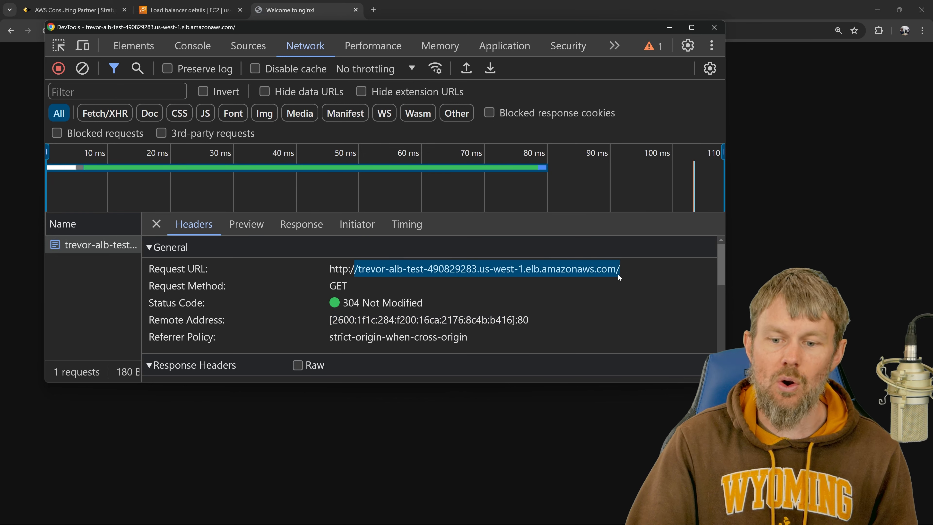
left_click_drag(332, 319, 501, 321)
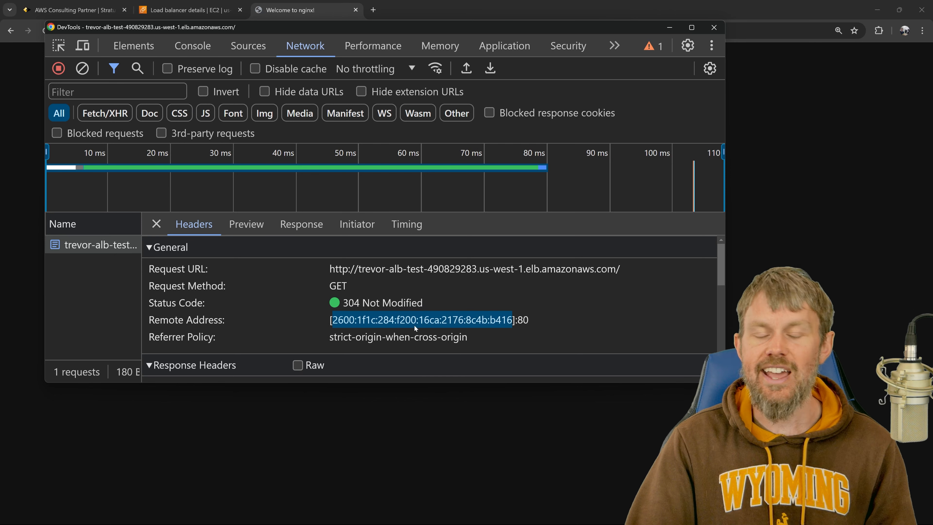
left_click(108, 245)
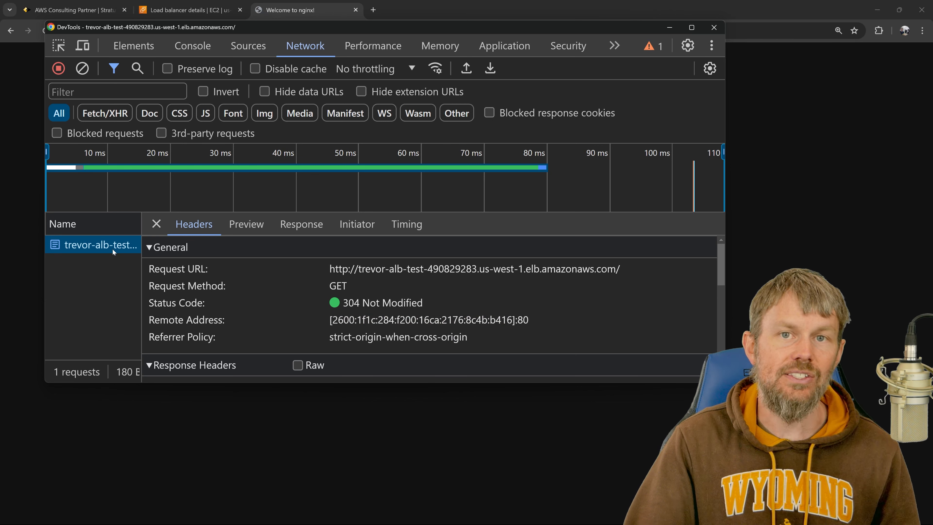
left_click(712, 28)
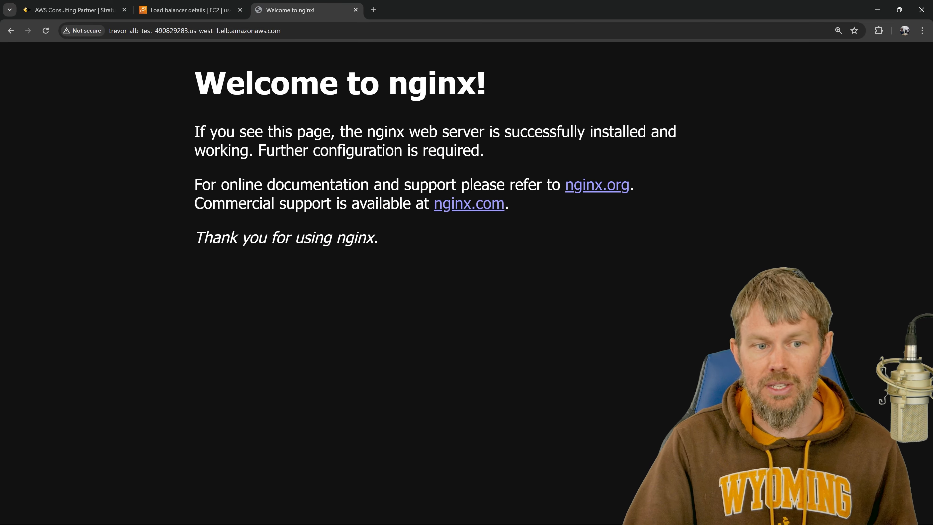
Step: Return to the trevor-alb-test load balancer's details and open its IP address type for editing
left_click(191, 10)
scroll(838, 169, "up", 5)
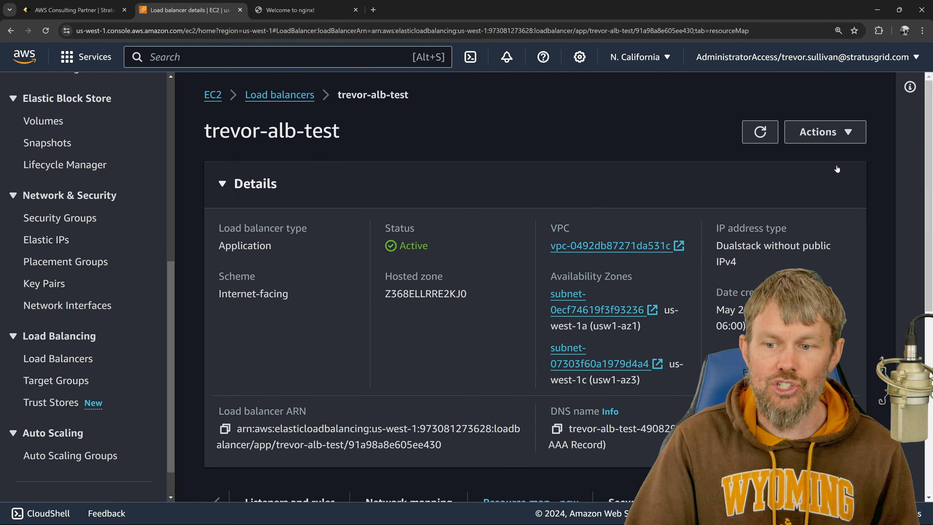
left_click(825, 131)
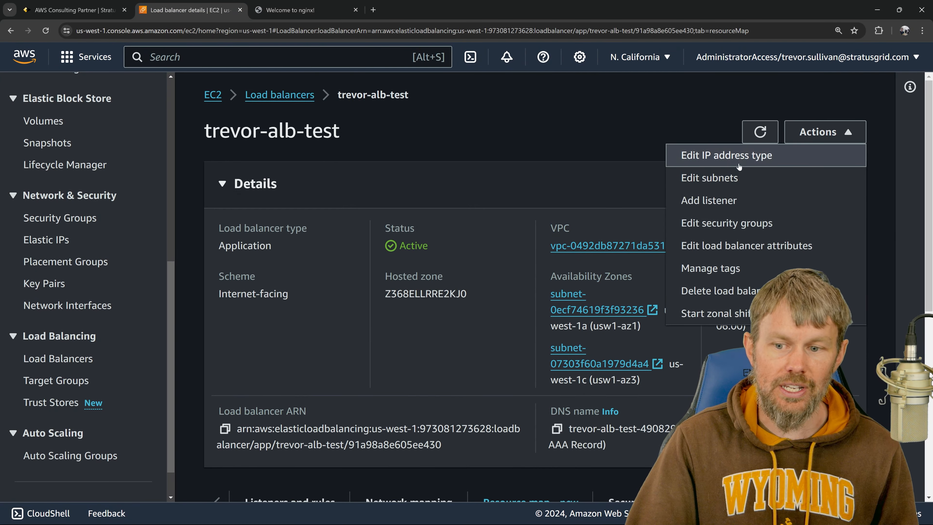
left_click(729, 157)
scroll(470, 213, "down", 4)
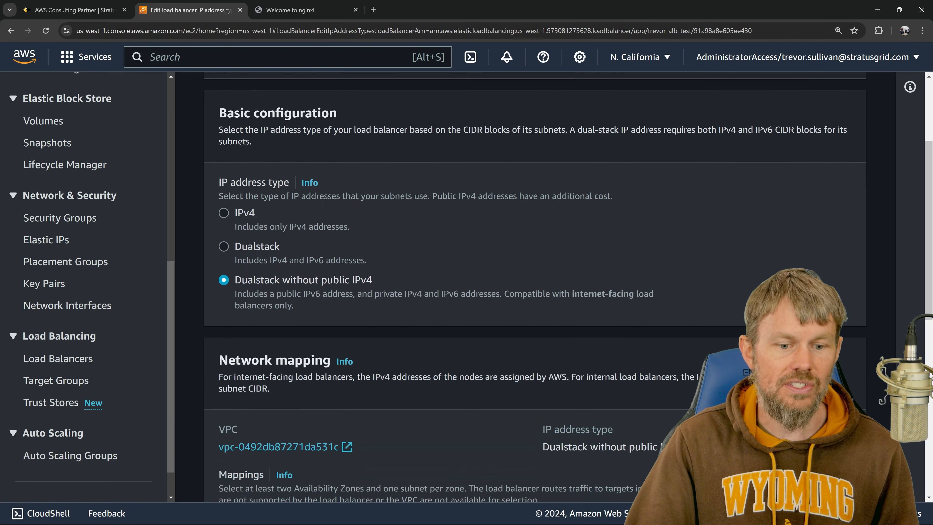
Step: Try the Dualstack option, select IPv4 as the load balancer's IP address type and show the page in full screen
left_click(223, 246)
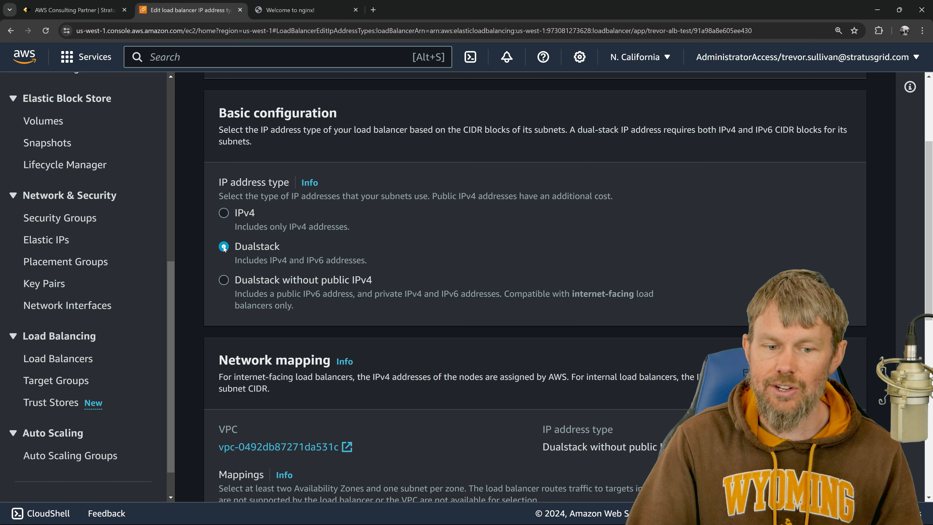
left_click(226, 213)
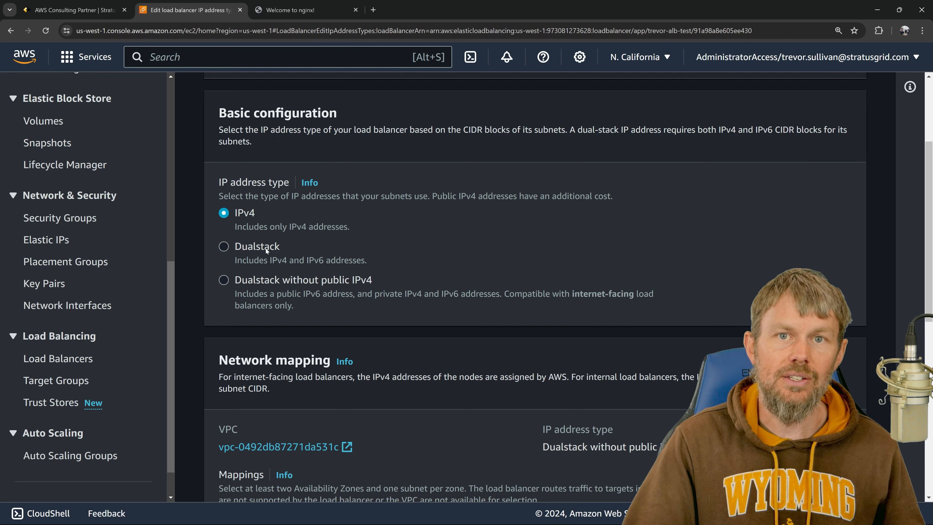
scroll(266, 249, "up", 4)
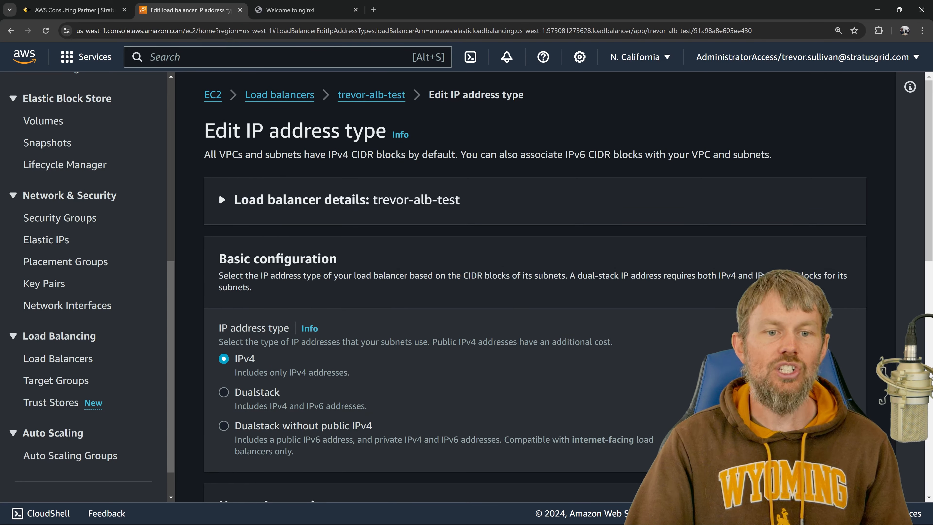
key("F11")
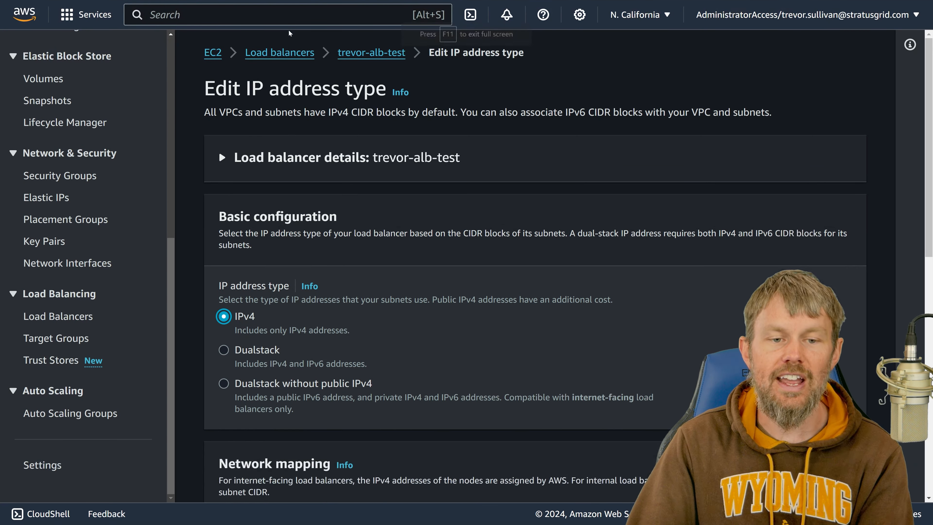